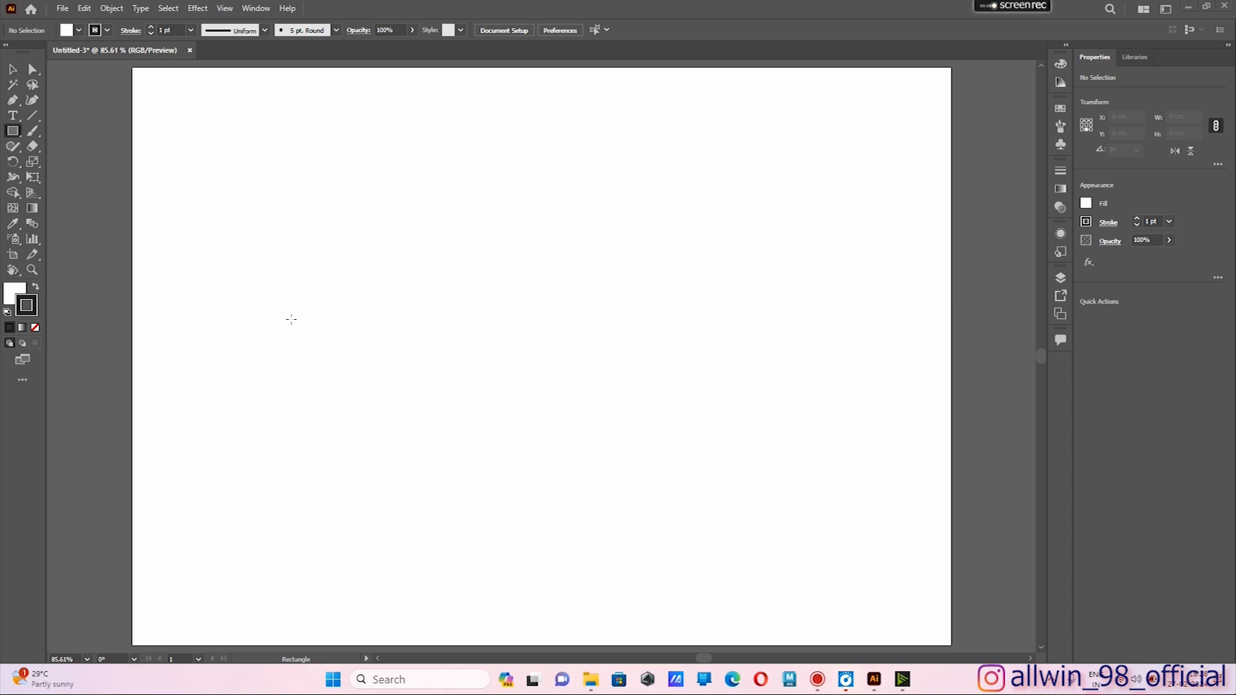
Draw a rectangle about 13 by 7.6 cm in the middle of the artboard and set its stroke weight to 9 pt.
left_click(17, 134)
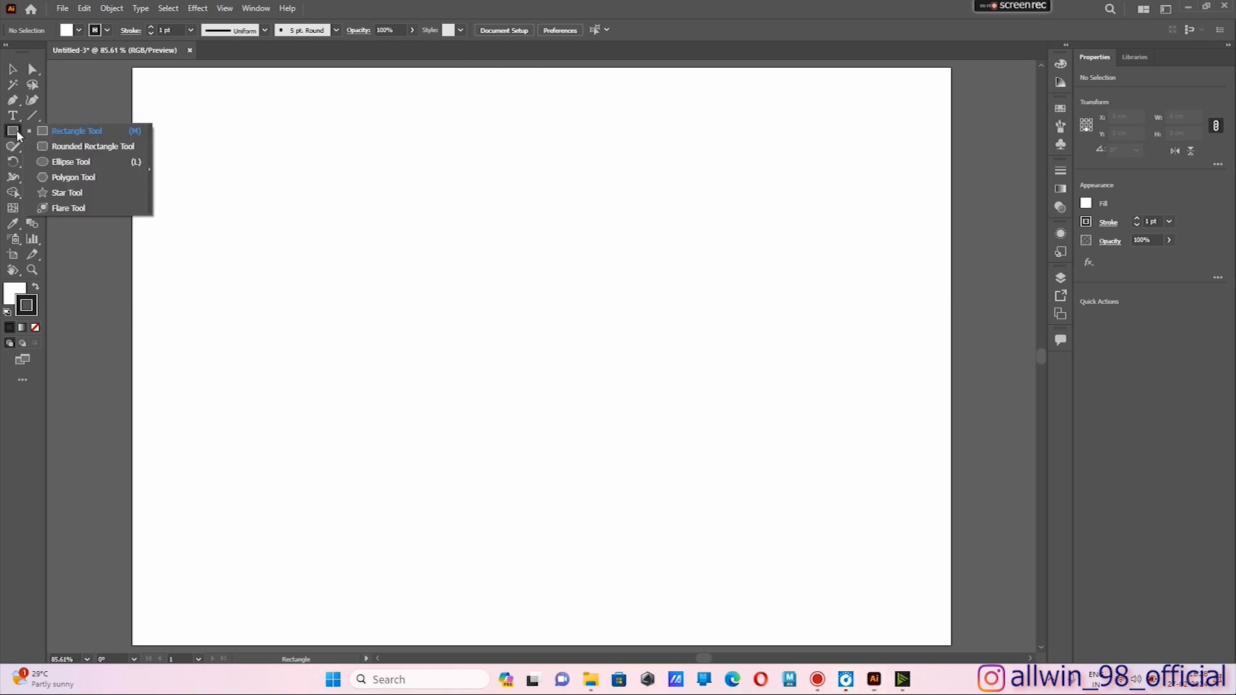
left_click(112, 133)
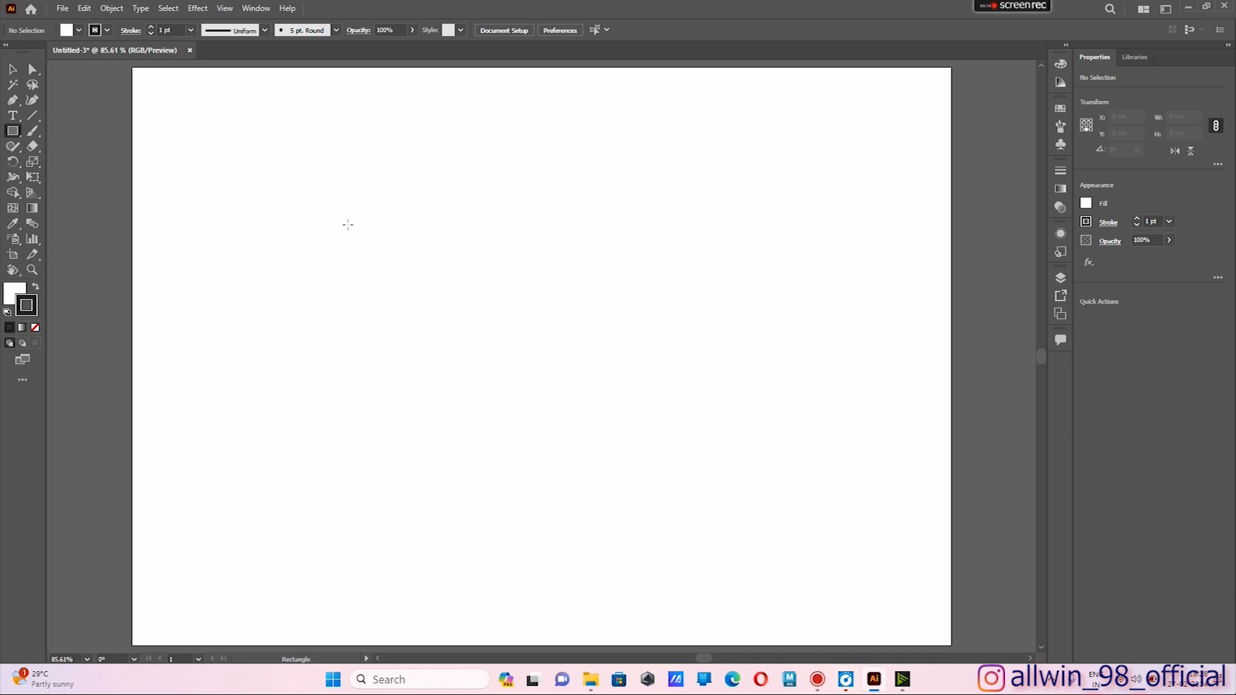
mouse_move(348, 224)
left_mouse_down()
mouse_move(675, 402)
mouse_move(702, 433)
left_mouse_up()
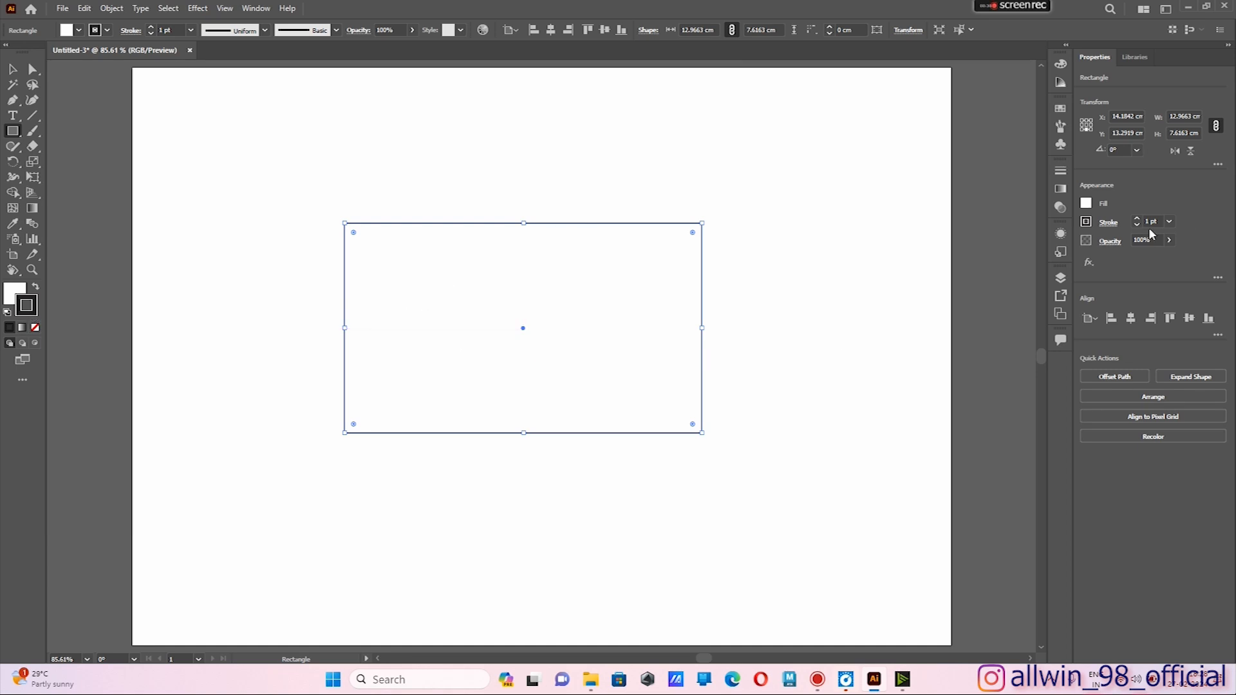
scroll(1143, 222, "up", 8)
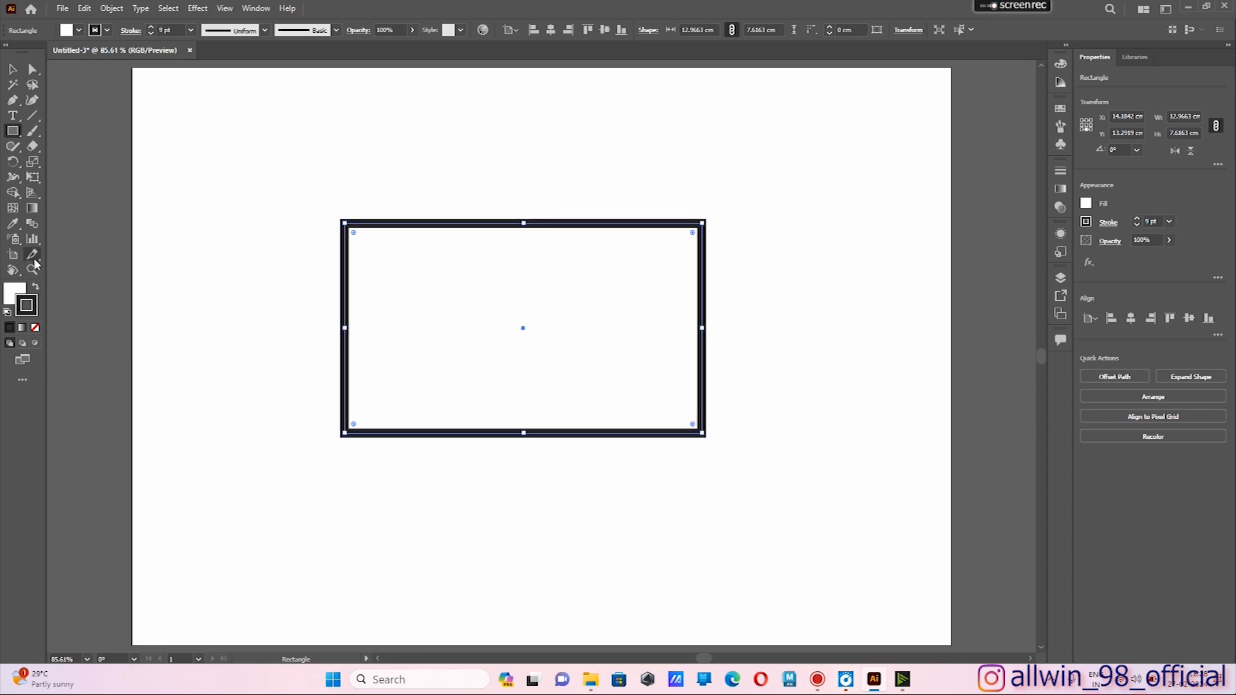
Fill the rectangle with the dark red swatch.
left_click(18, 292)
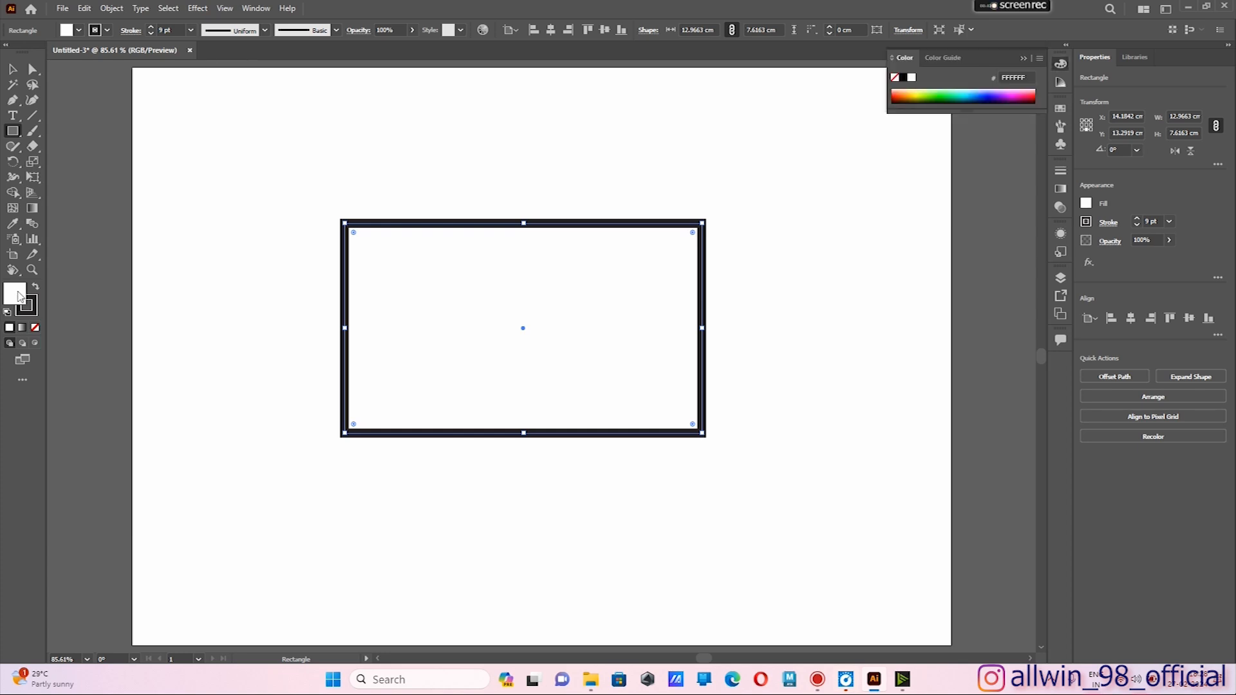
left_click(29, 311)
left_click(14, 291)
left_click(1060, 108)
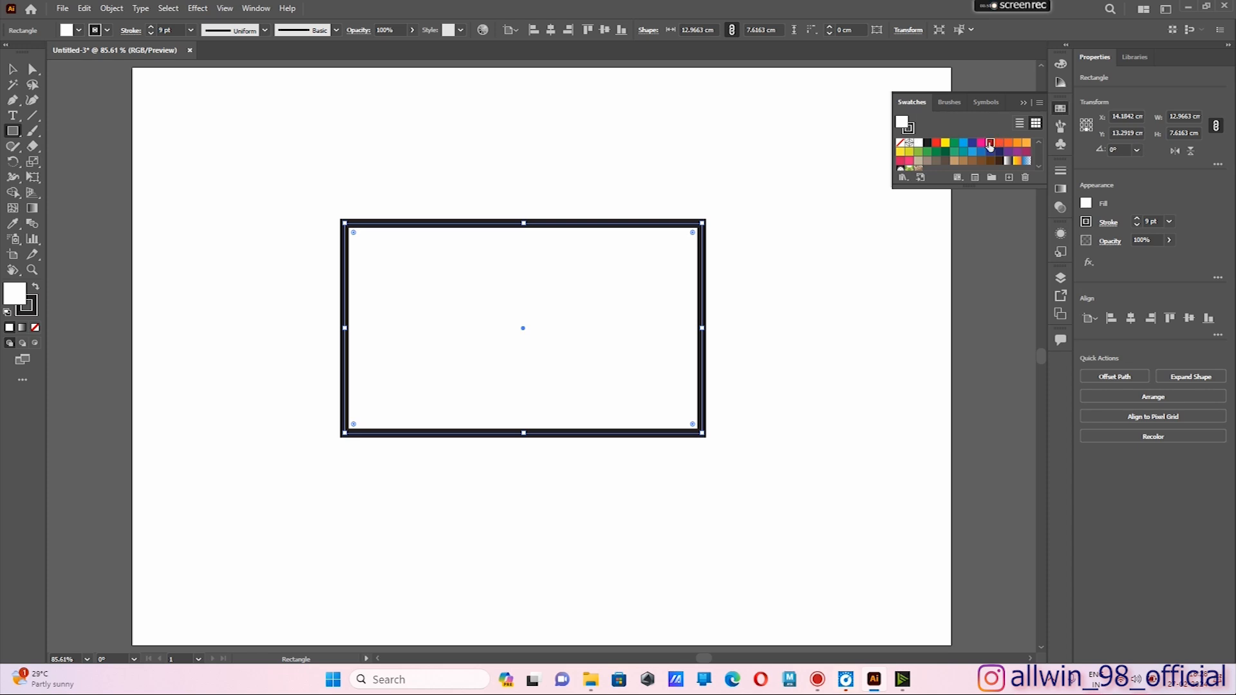
left_click(990, 142)
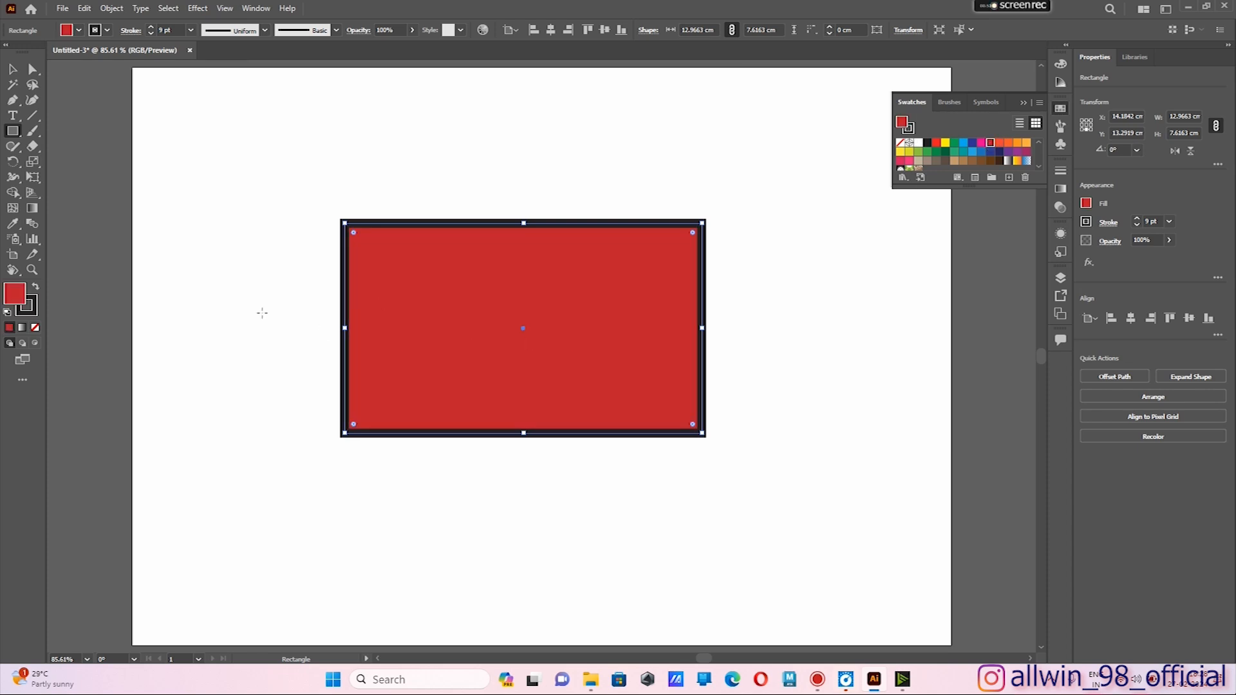
Set the rectangle's stroke colour to the light orange swatch.
left_click(18, 315)
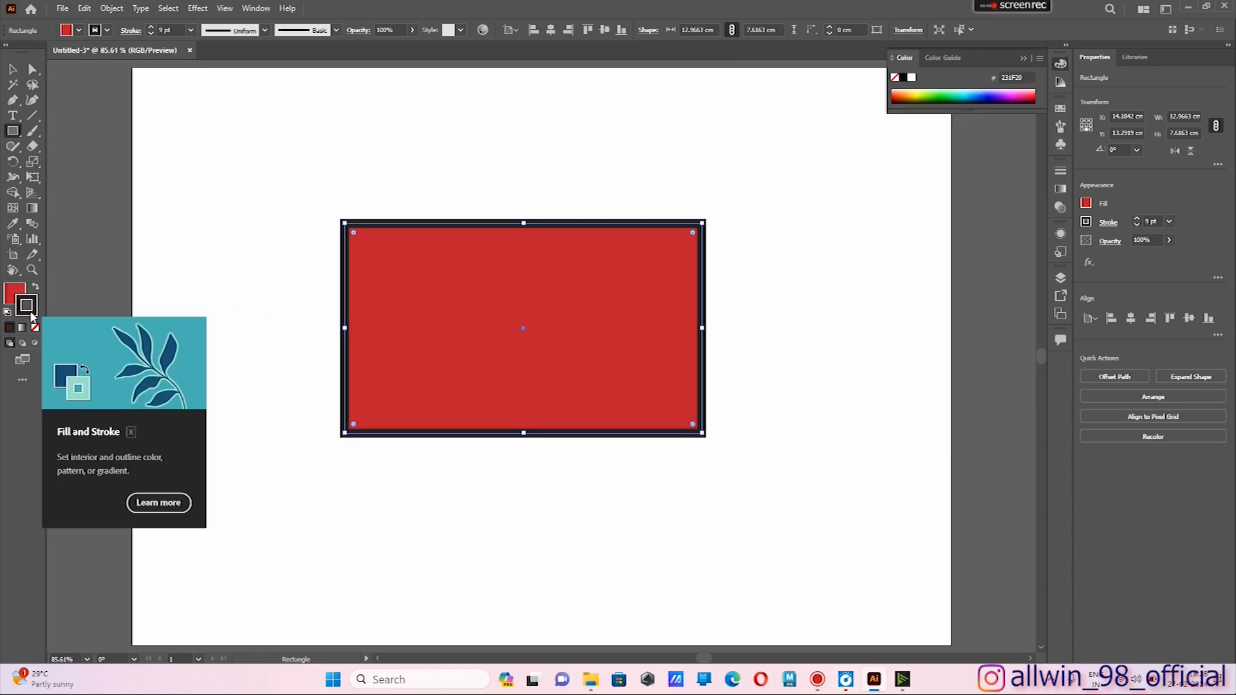
left_click(1060, 108)
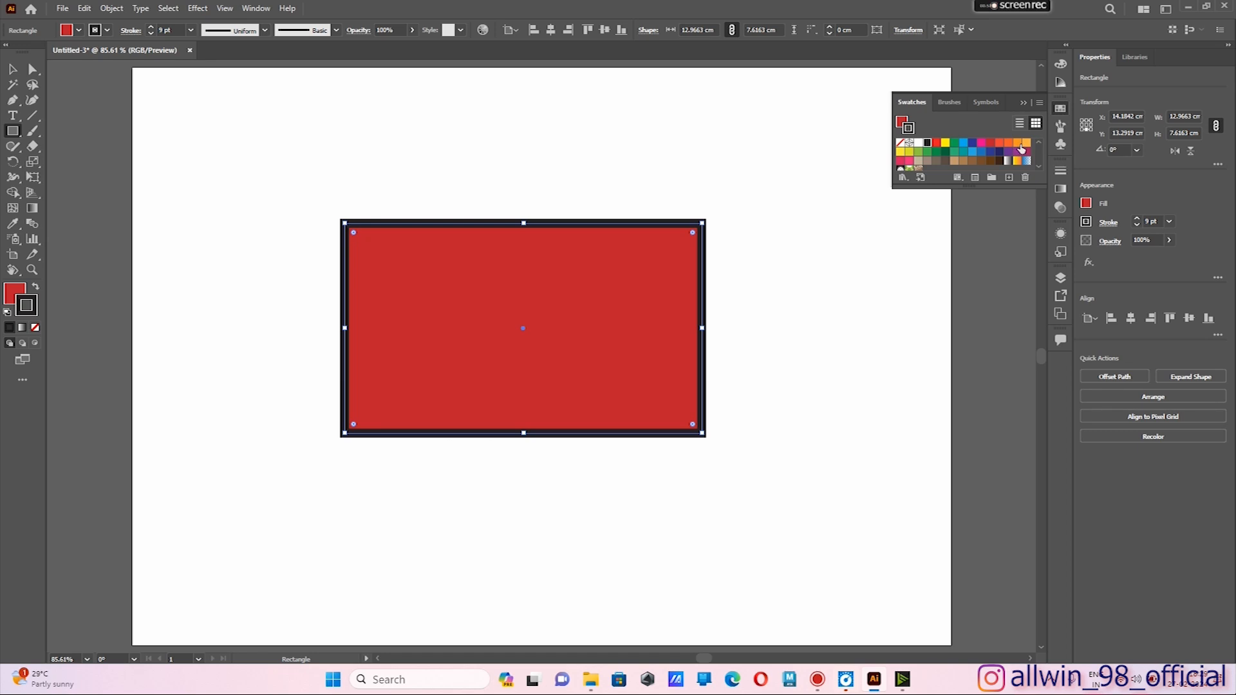
left_click(1025, 143)
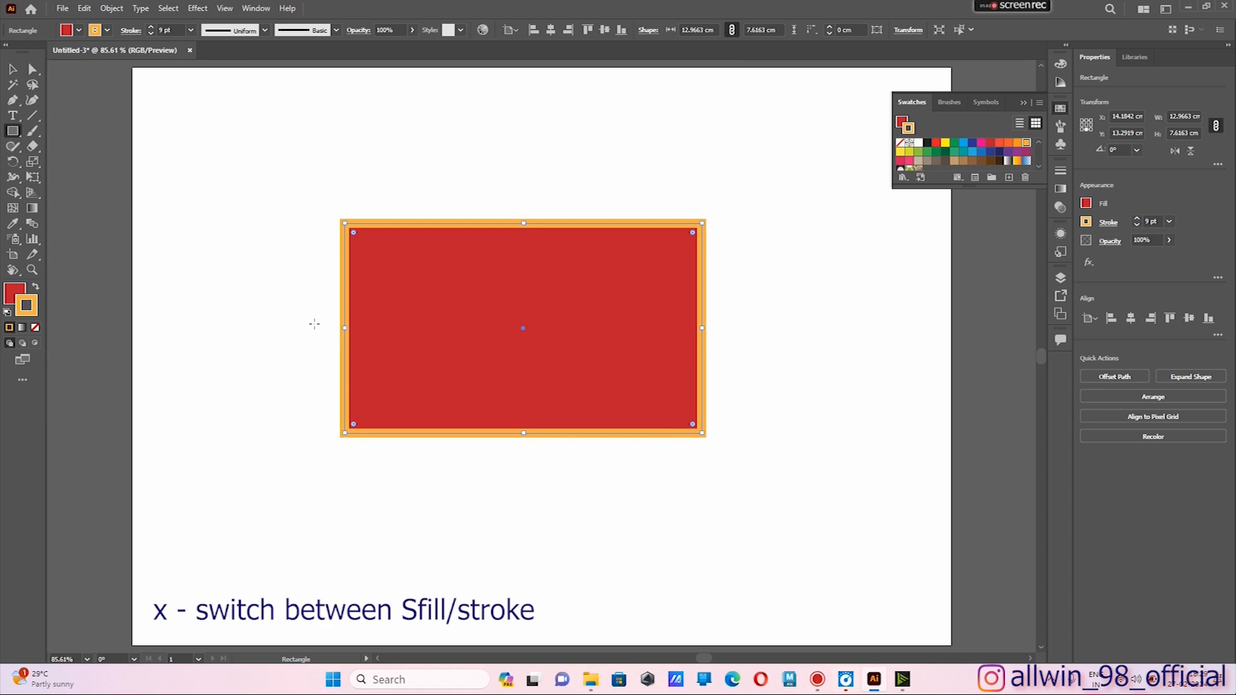
Switch the active colour between fill and stroke several times, ending on fill, and deselect the rectangle.
key("x")
key("x")
key("x")
key("x")
key("x")
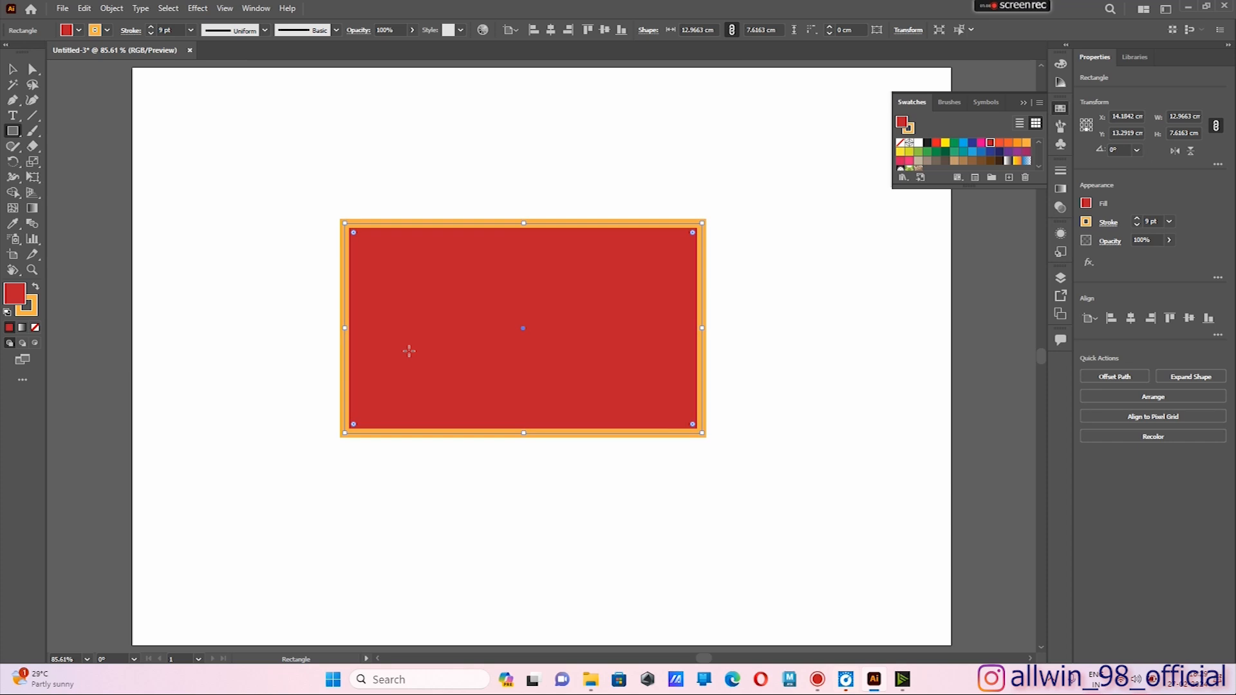
key("x")
left_click(12, 69)
left_click(442, 142)
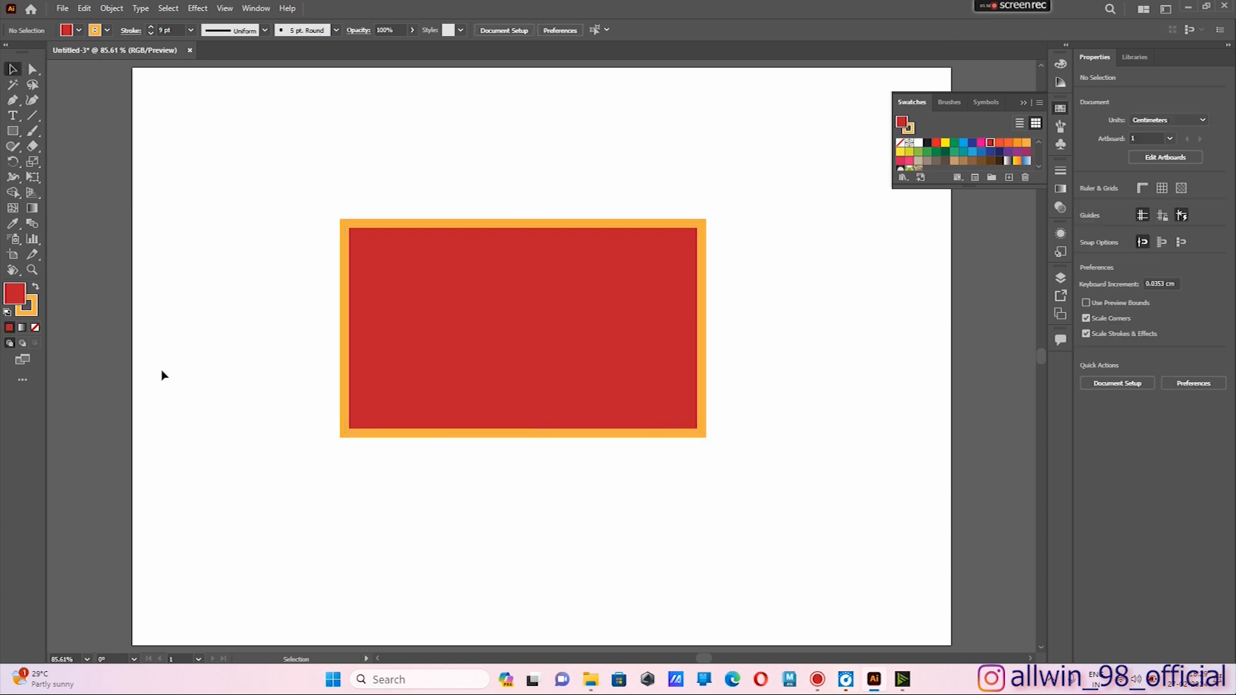
Reselect the rectangle and change its fill to light orange and finally to light blue.
key("x")
left_click(981, 143)
left_click(558, 260)
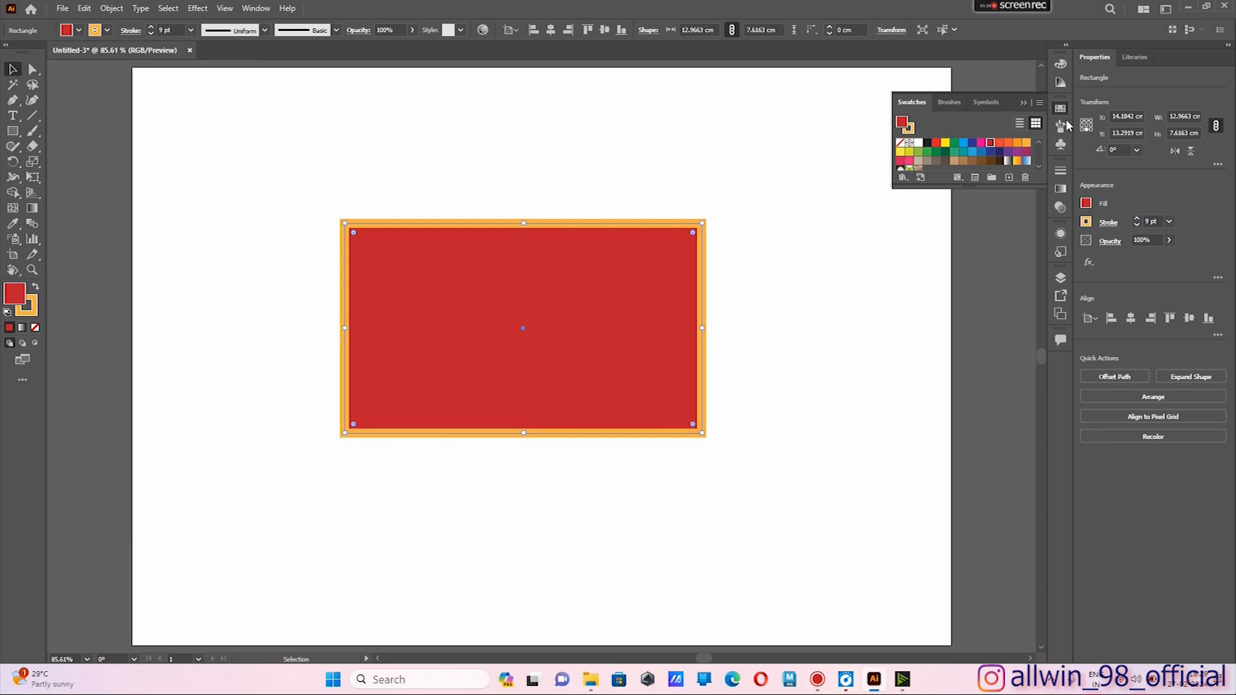
left_click(1025, 142)
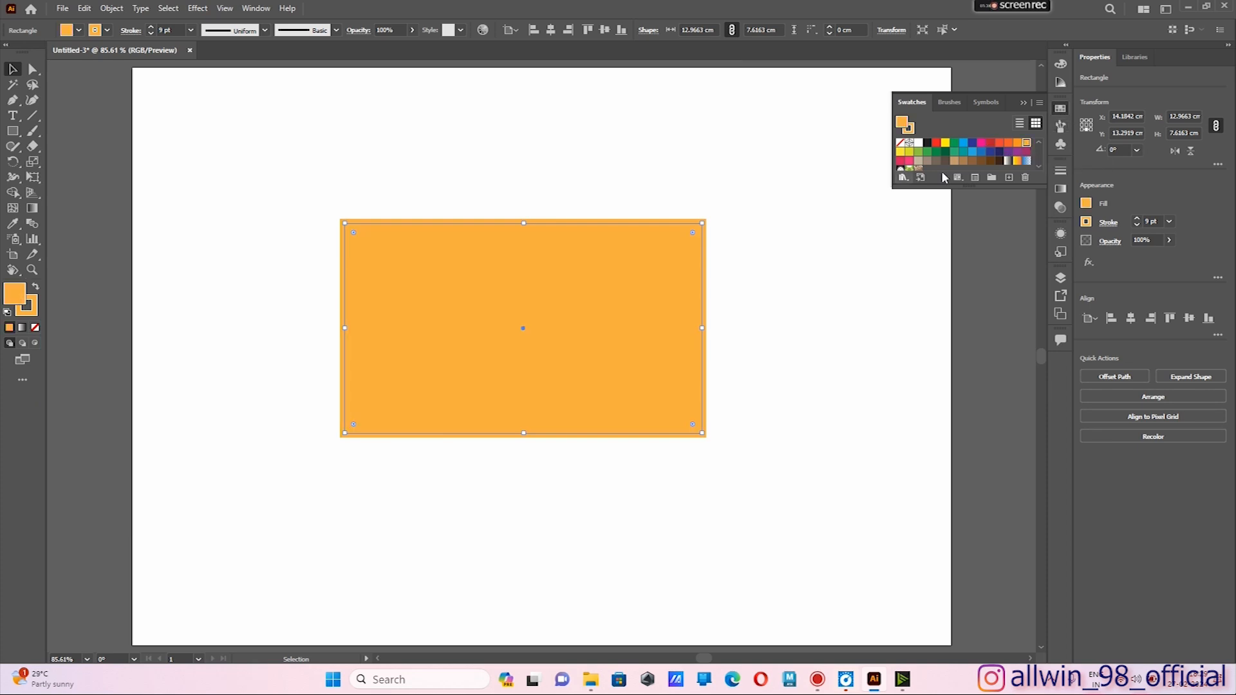
left_click(971, 153)
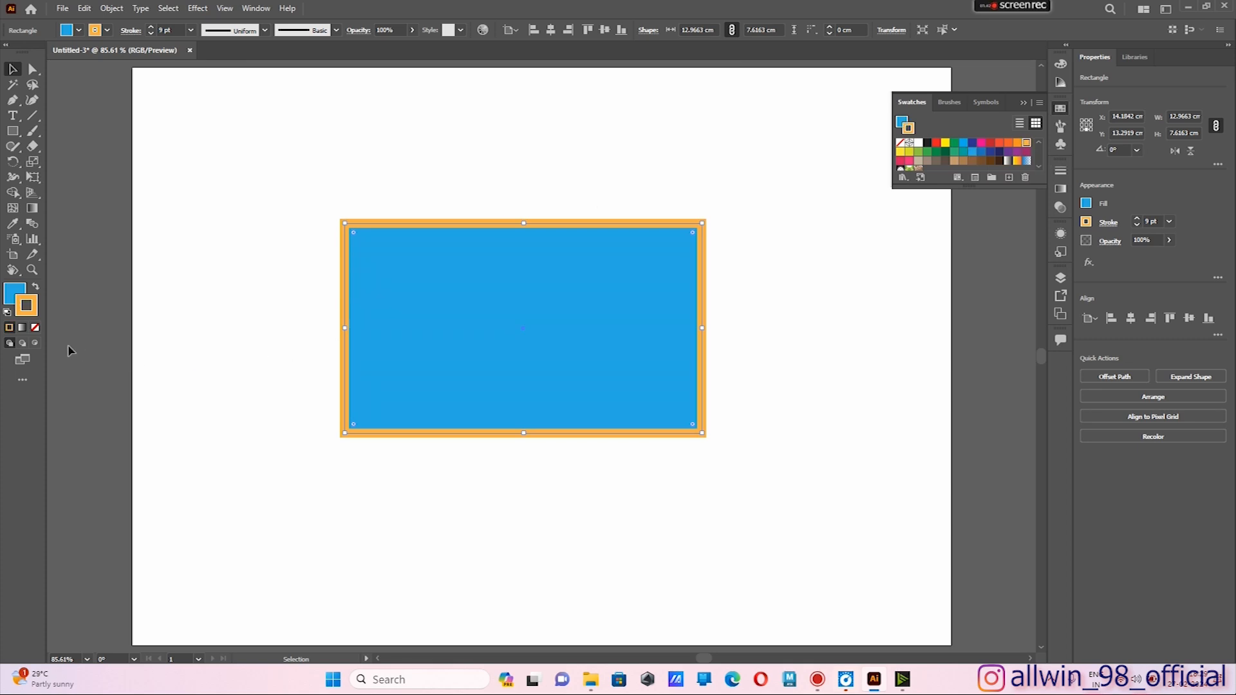
Swap the rectangle's fill and stroke colours back and forth repeatedly, ending with the blue fill and orange stroke.
key("shift+x")
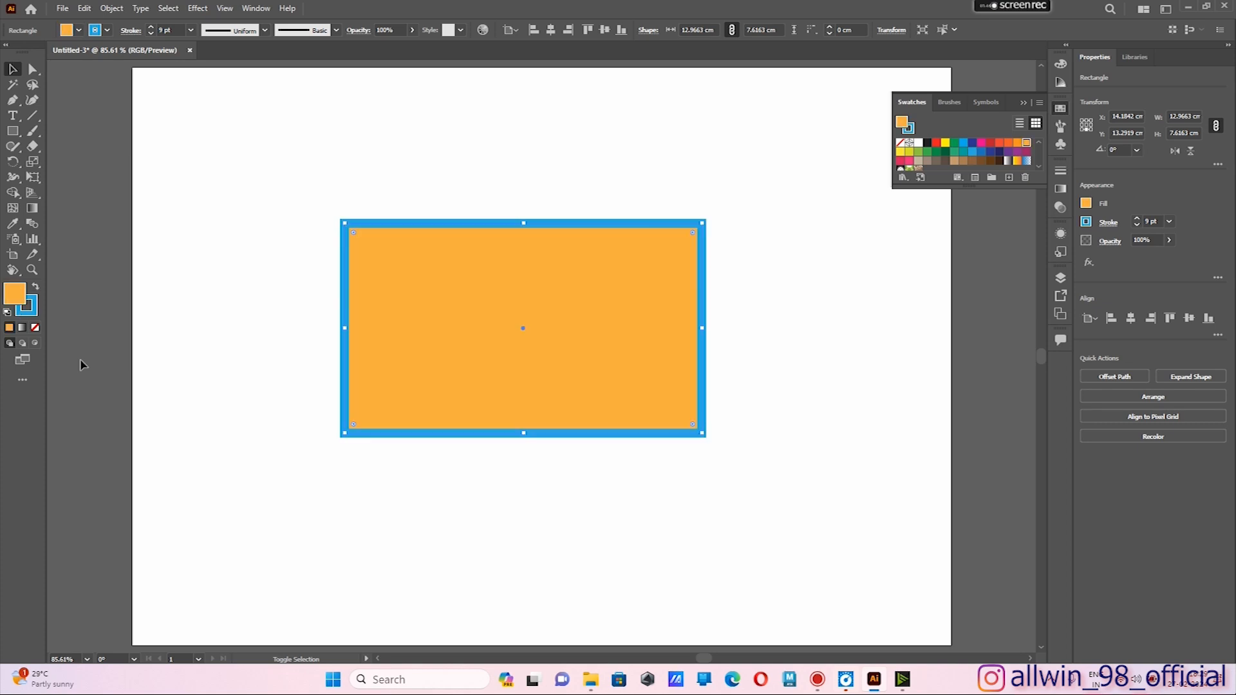
key("shift+x")
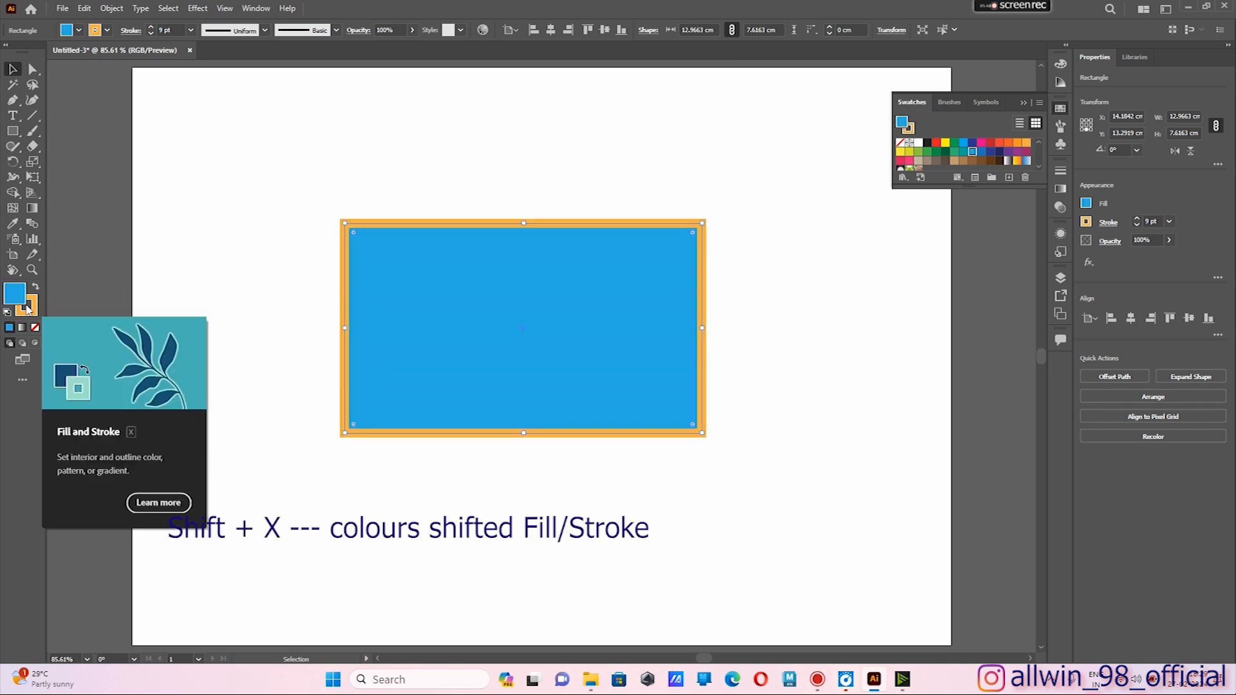
key("shift+x")
key("shift+x")
key("shift+x")
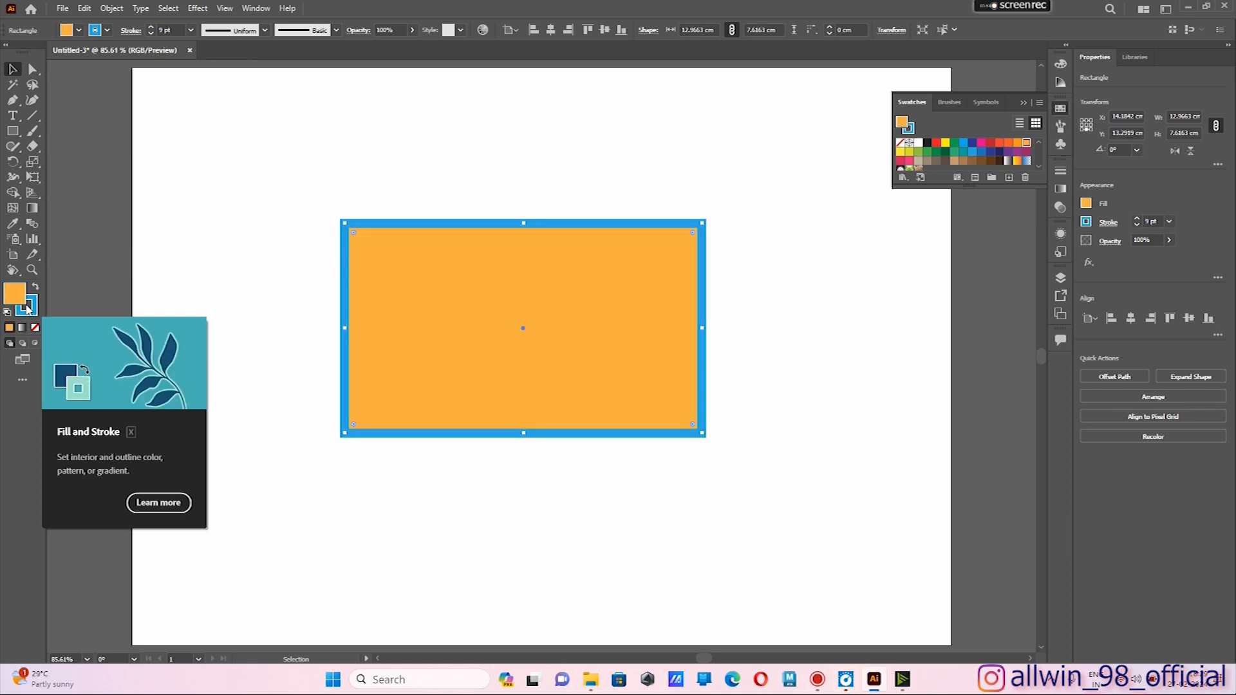
key("shift+x")
key("shift+x")
key("shift+x")
key("shift+x")
key("shift+x")
key("shift+x")
key("shift+x")
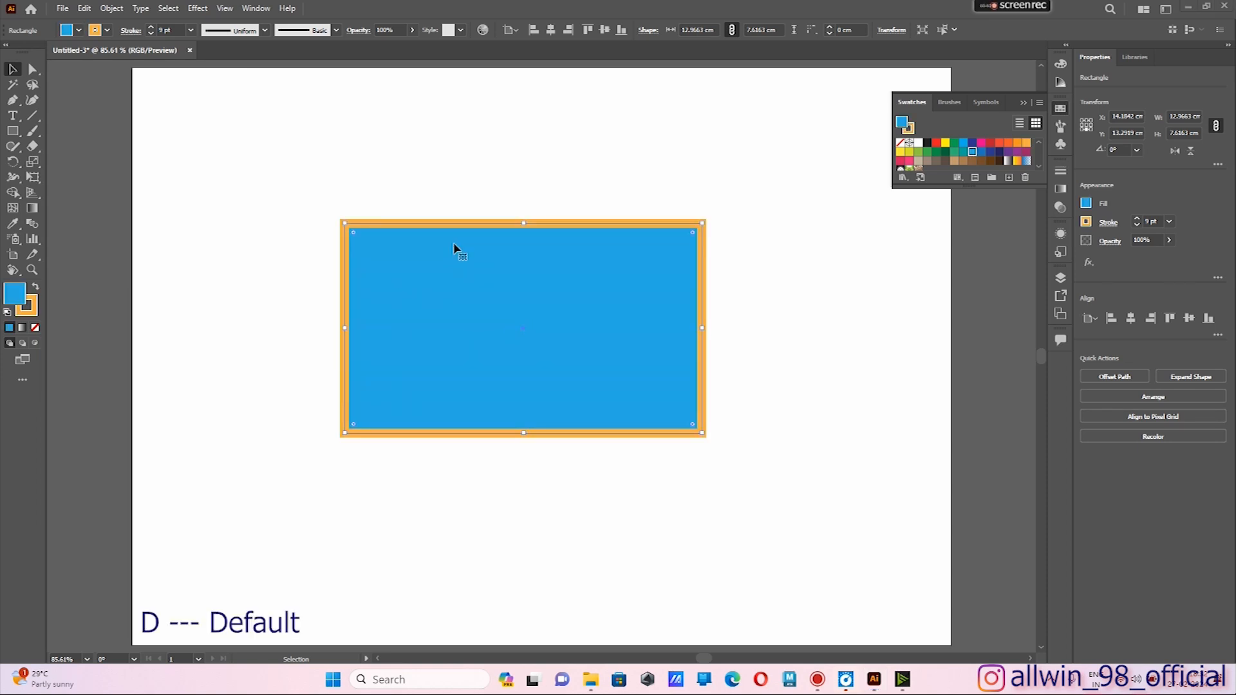
Reset the rectangle to the default white fill and black 1 pt stroke, undoing and reapplying the reset.
key("d")
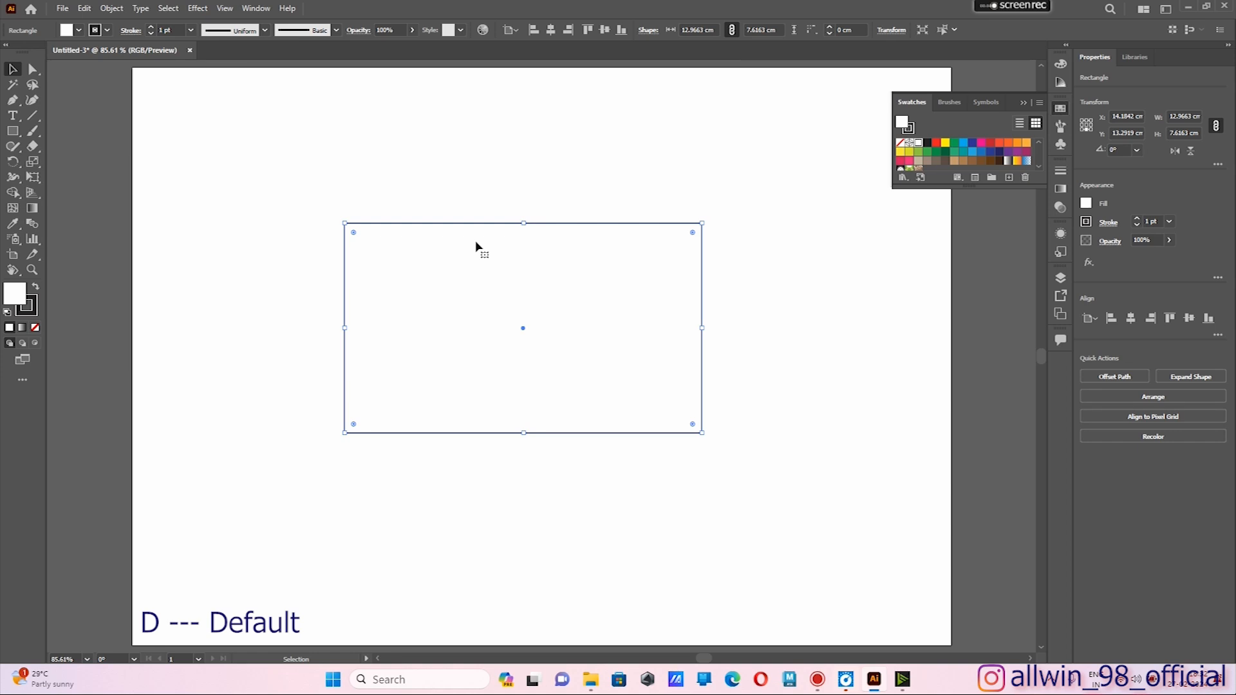
key("ctrl+z")
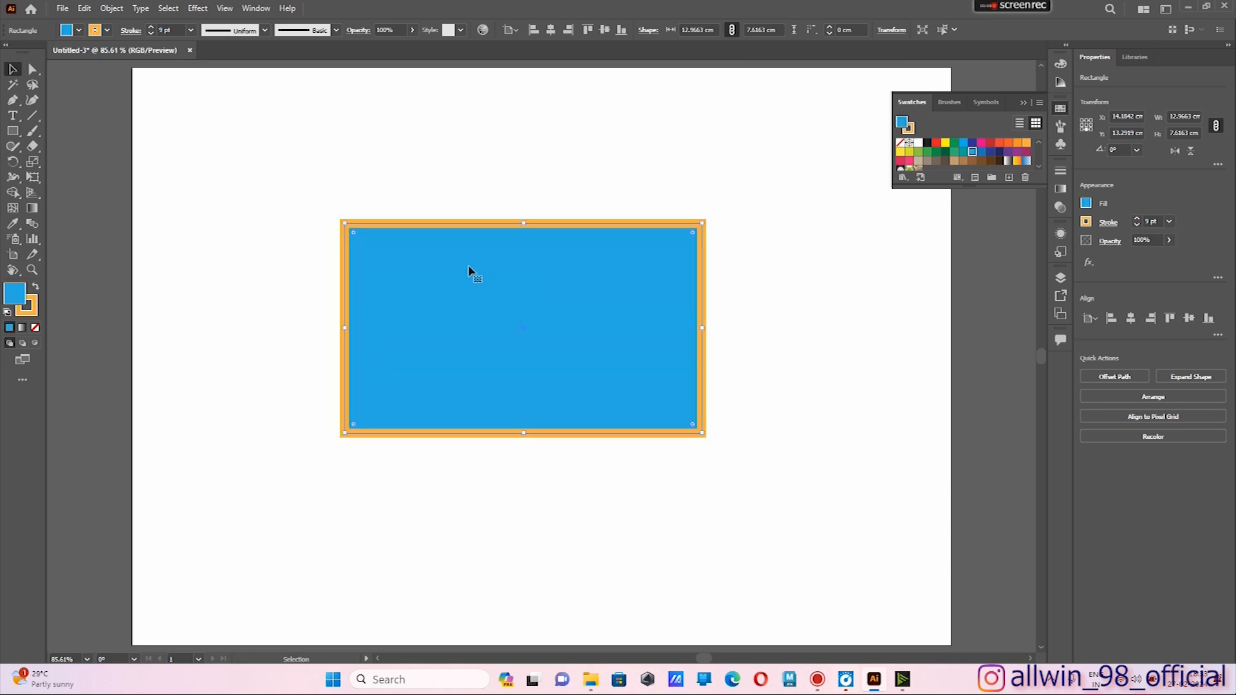
key("d")
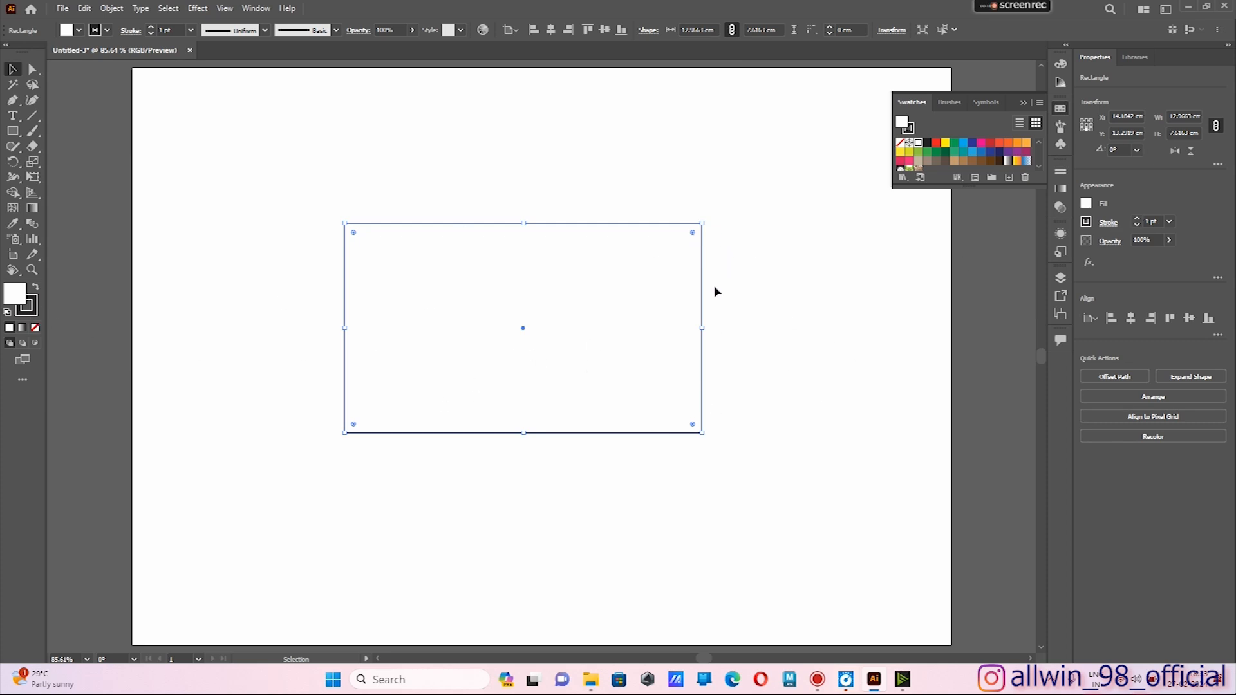
key("ctrl+z")
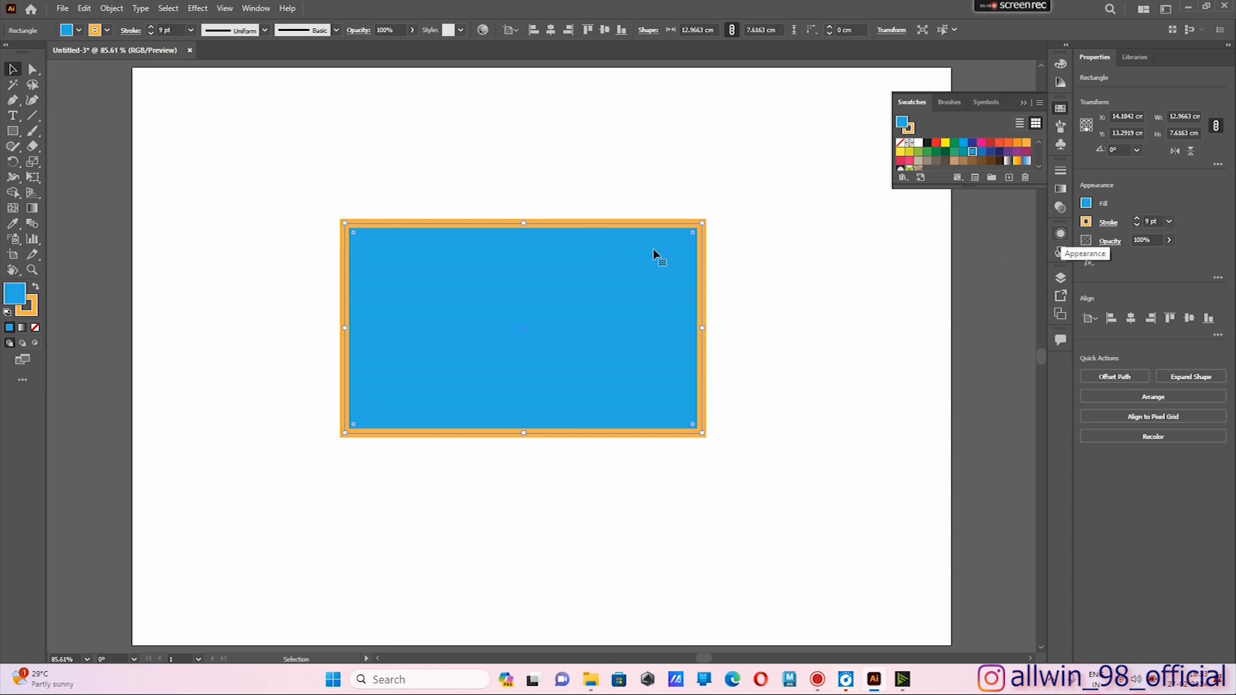
key("d")
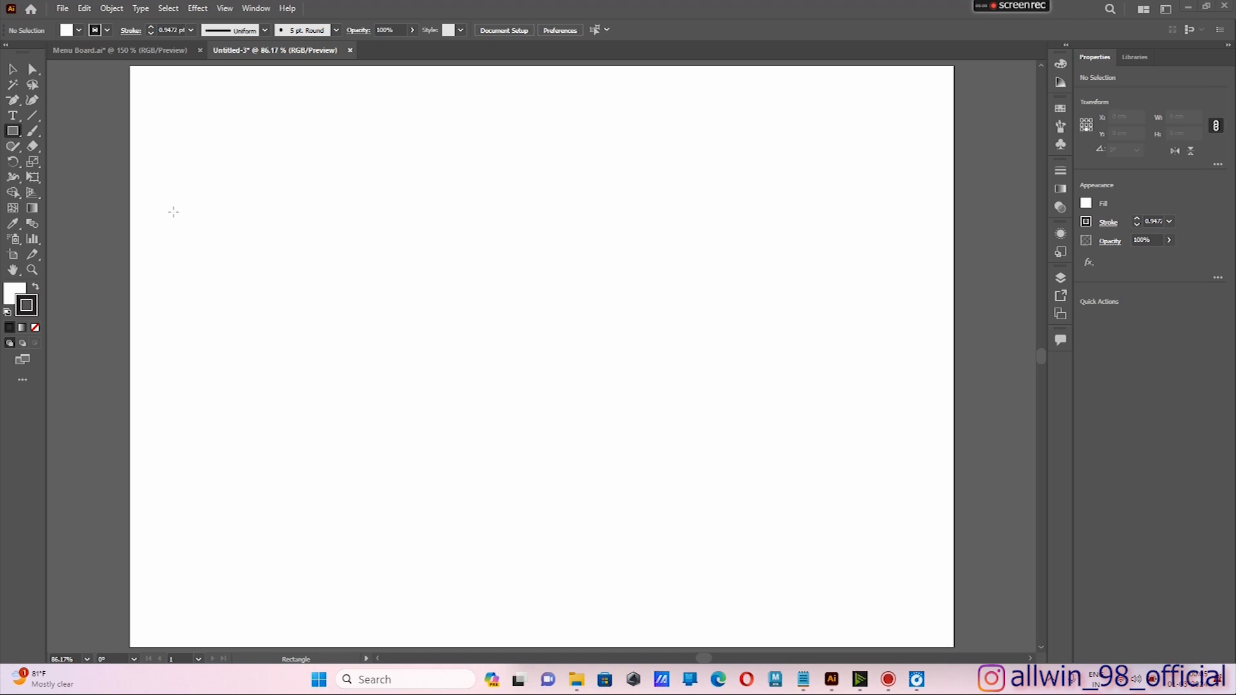
Draw a wide trial rectangle and an upright one about 3.1 by 6.7 cm below it, and undo both.
left_click(14, 133)
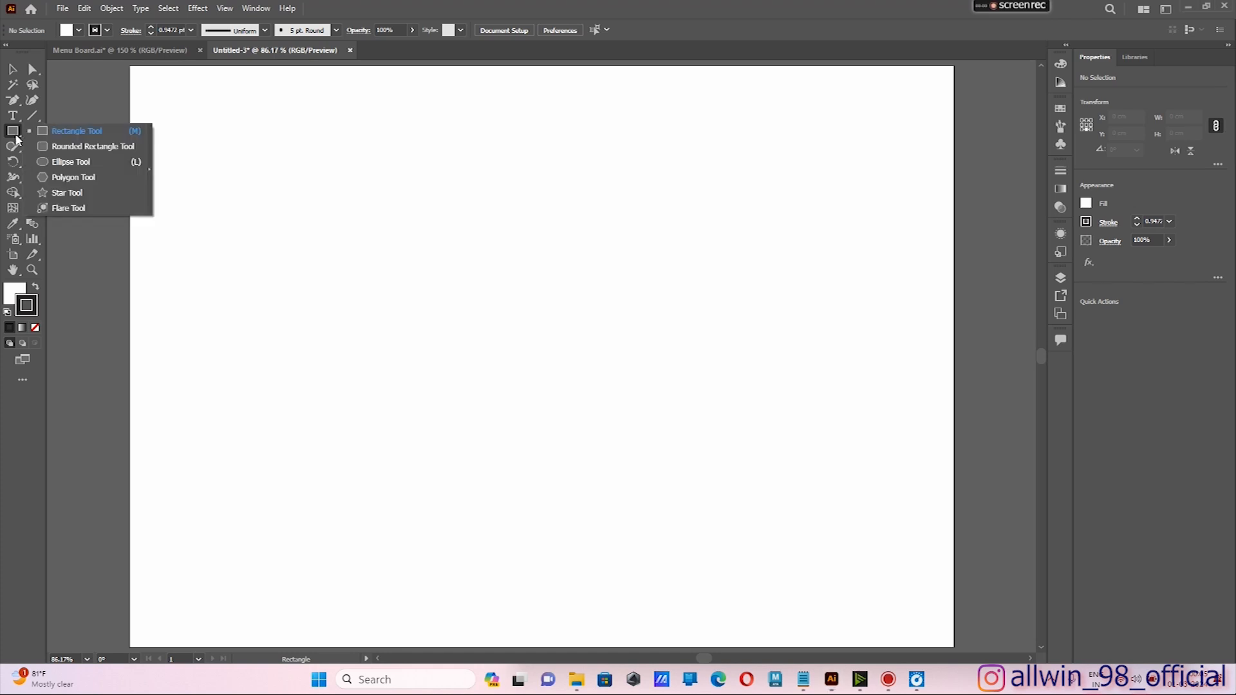
left_click(87, 131)
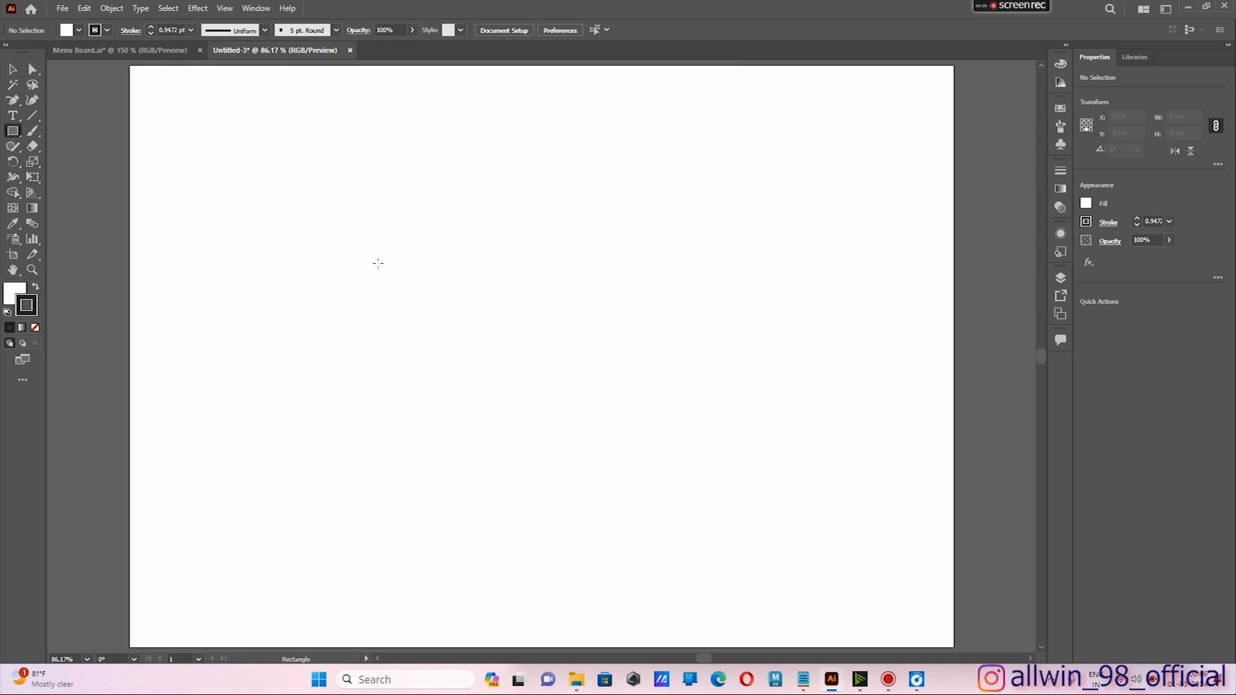
mouse_move(377, 263)
left_mouse_down()
mouse_move(534, 392)
mouse_move(400, 454)
mouse_move(641, 330)
mouse_move(508, 407)
mouse_move(623, 555)
mouse_move(562, 380)
mouse_move(561, 547)
mouse_move(655, 381)
mouse_move(568, 327)
mouse_move(721, 351)
left_mouse_up()
mouse_move(310, 404)
left_mouse_down()
mouse_move(373, 566)
mouse_move(396, 589)
left_mouse_up()
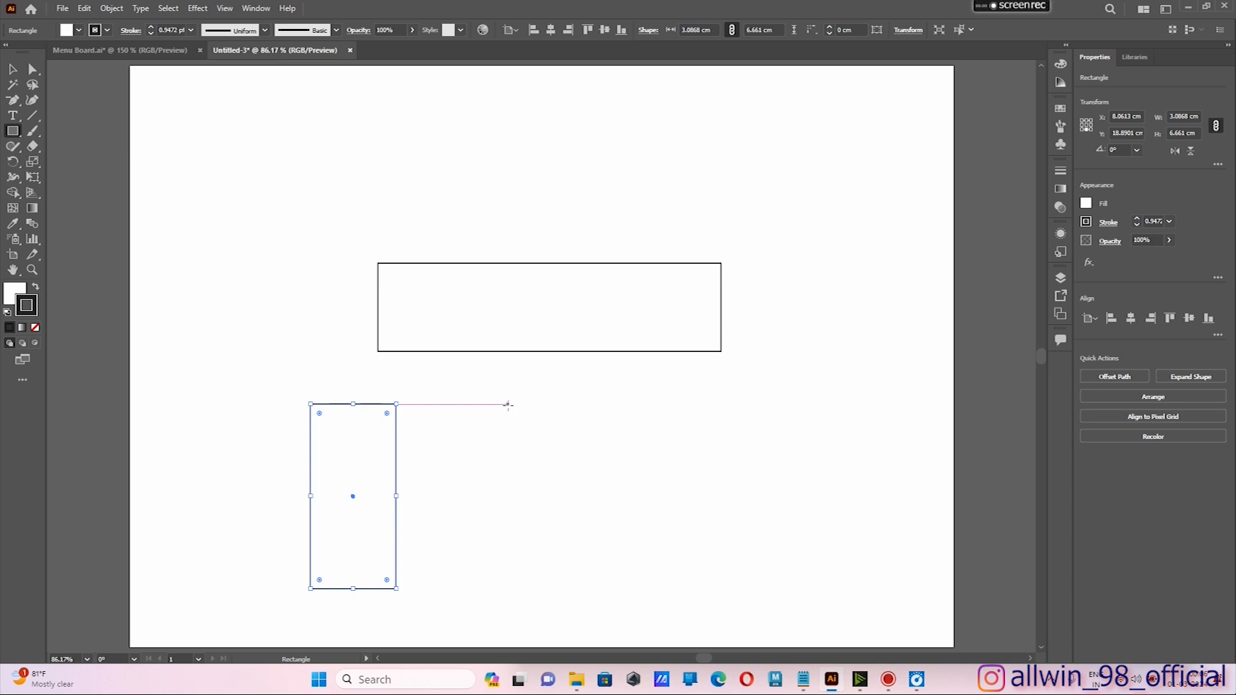
key("v")
key("ctrl+z")
key("ctrl+z")
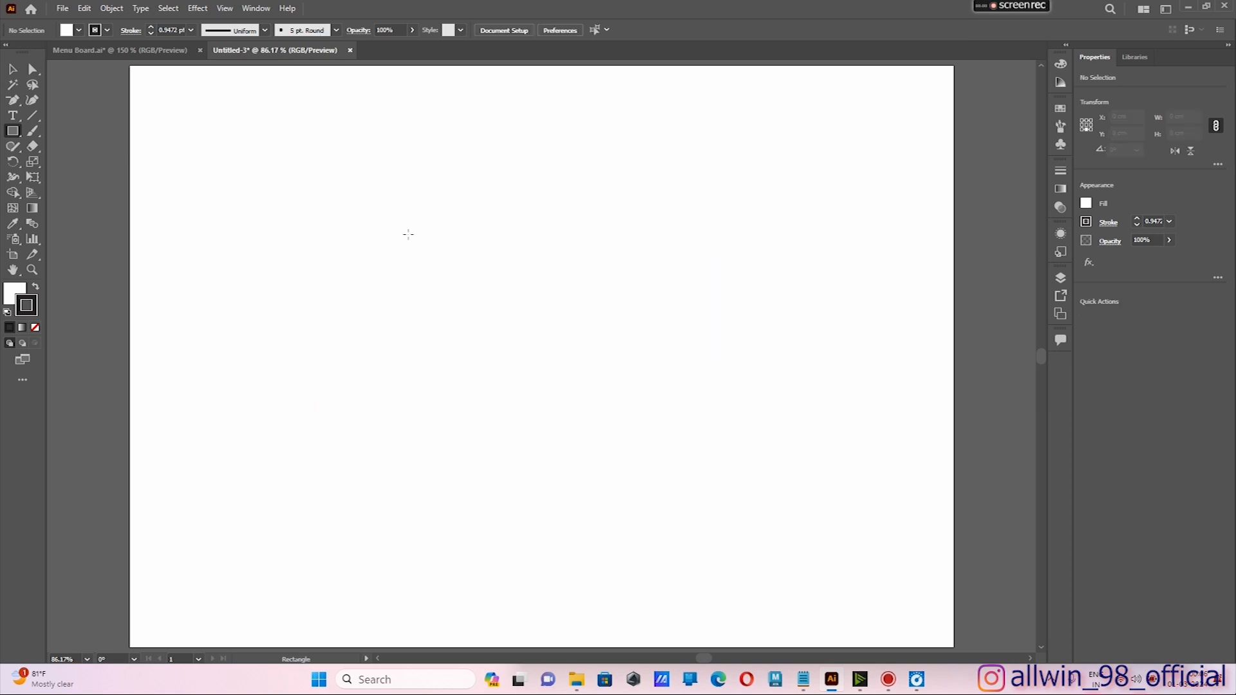
Draw a rectangle about 12.2 by 8.4 cm and move it slightly up and to the left on the artboard.
left_click_drag(406, 233, 743, 467)
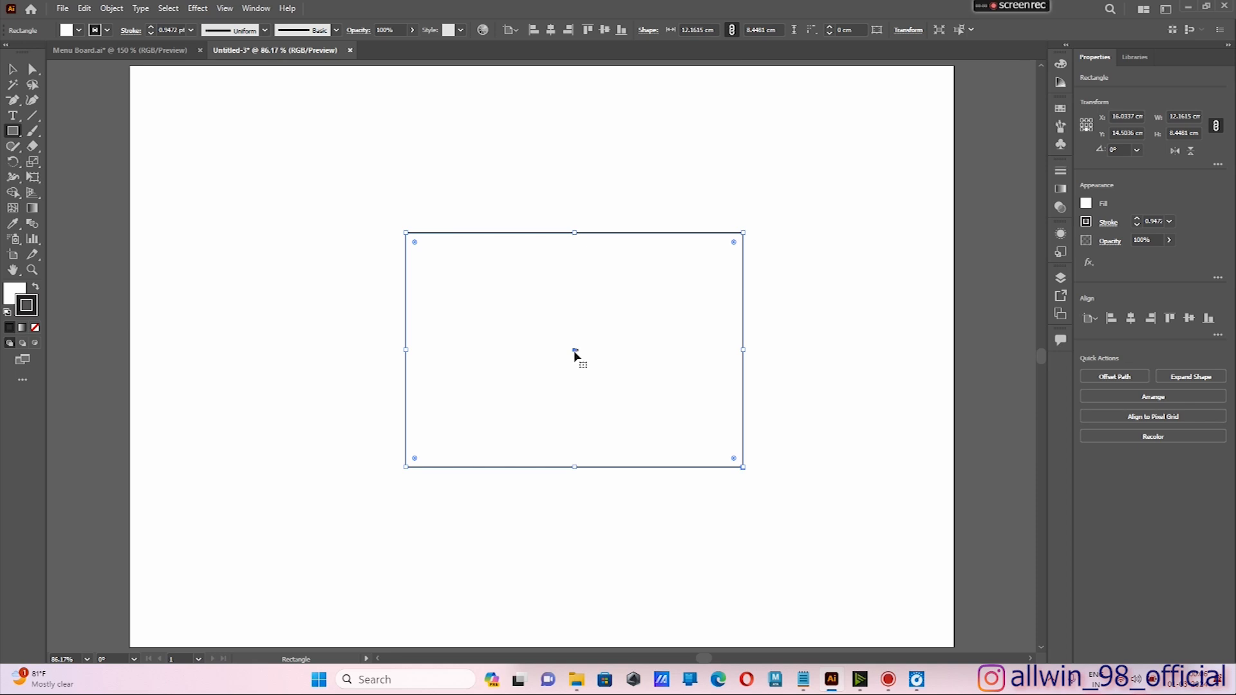
left_click_drag(574, 352, 519, 333)
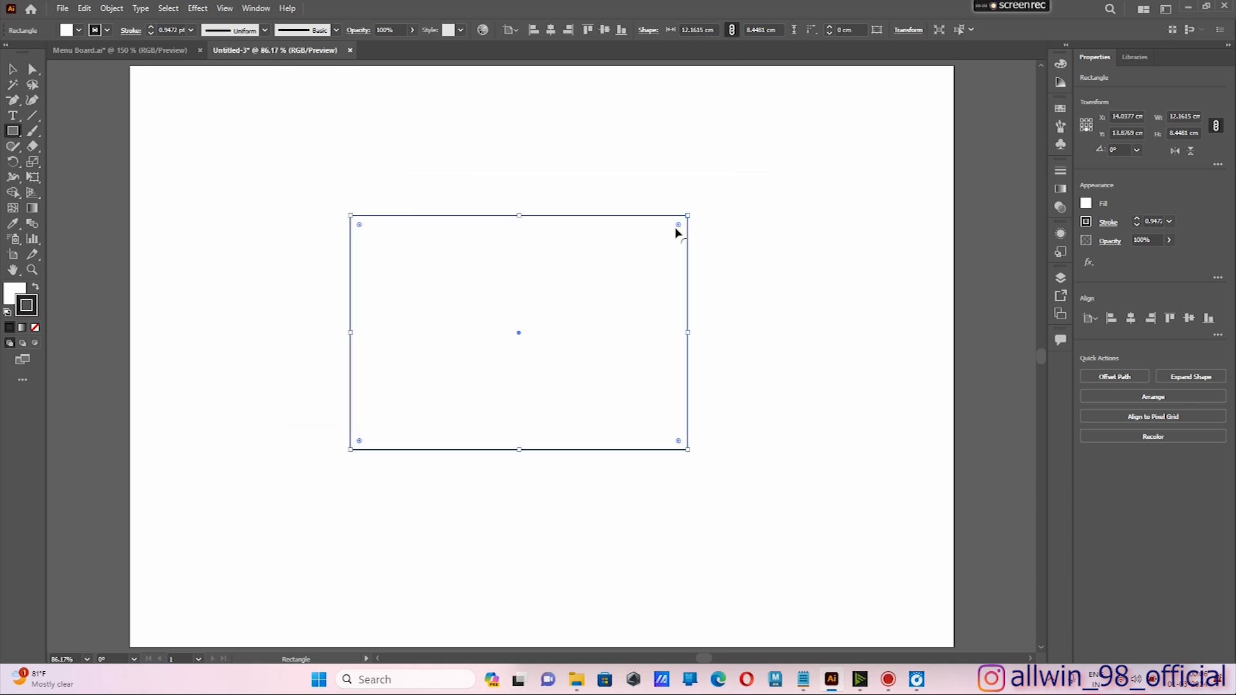
Round the rectangle's corners to about 0.28 cm and resize it to about 12.6 by 7.8 cm.
mouse_move(678, 225)
left_mouse_down()
mouse_move(657, 262)
mouse_move(680, 225)
mouse_move(650, 253)
mouse_move(680, 224)
left_mouse_up()
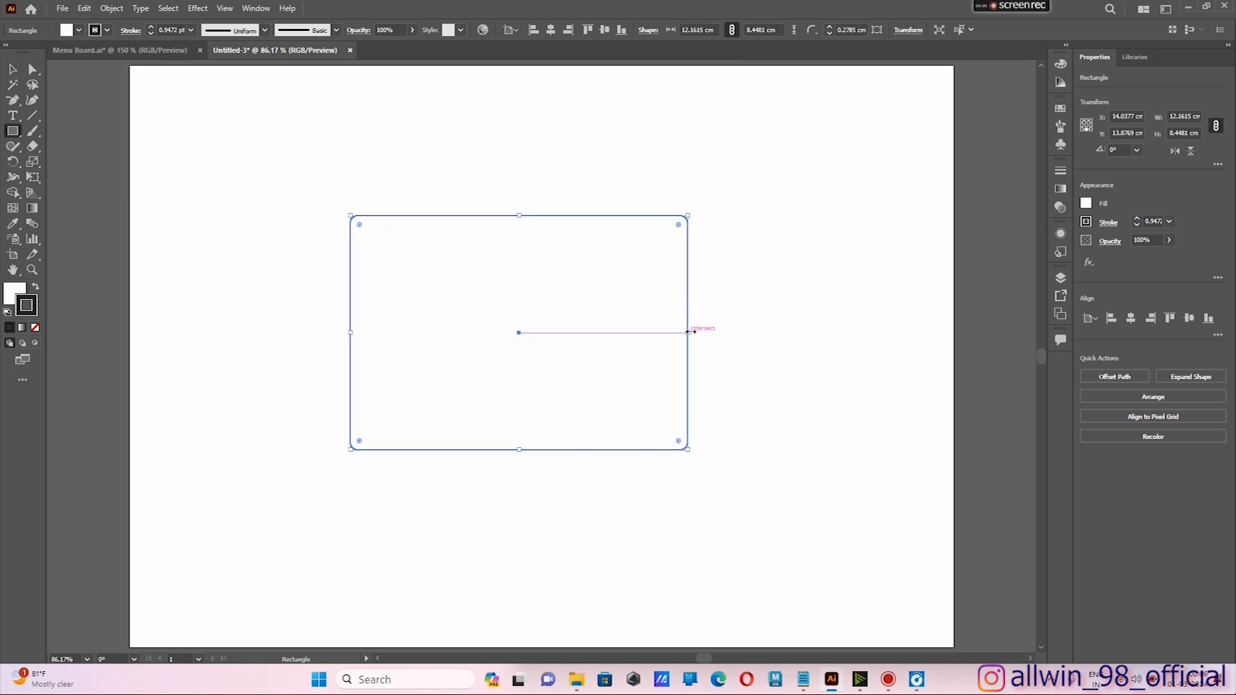
mouse_move(689, 332)
left_mouse_down()
mouse_move(545, 334)
mouse_move(698, 332)
left_mouse_up()
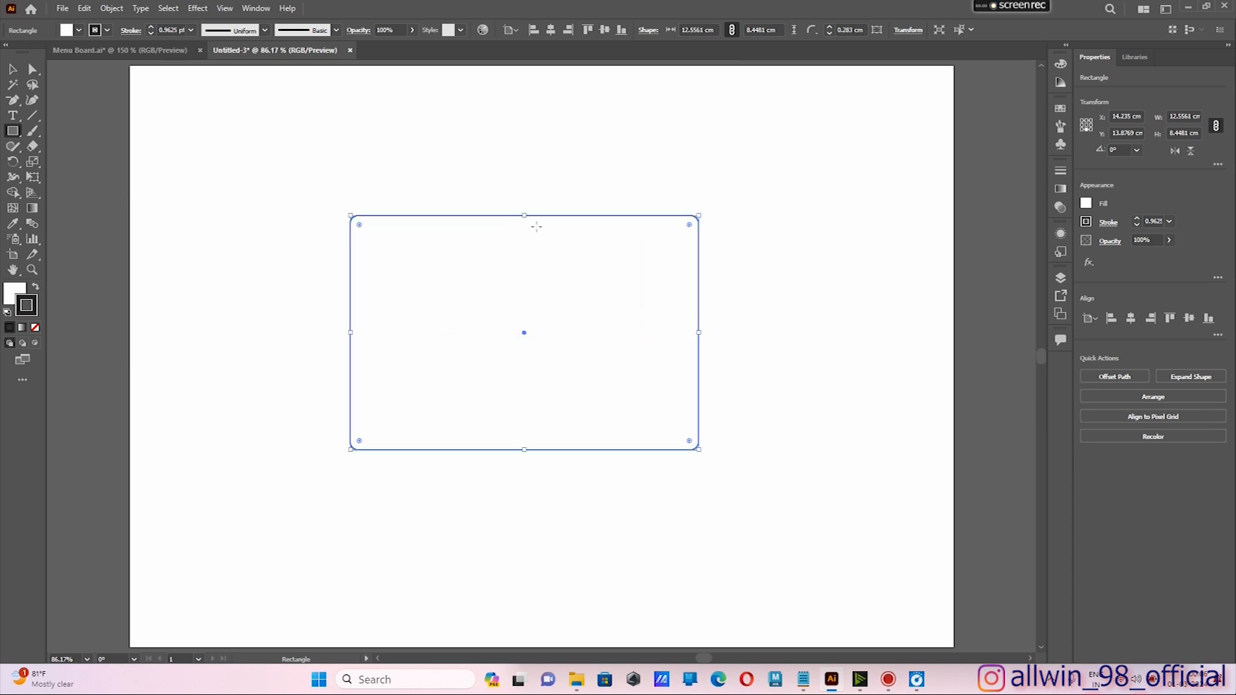
left_click_drag(524, 215, 542, 232)
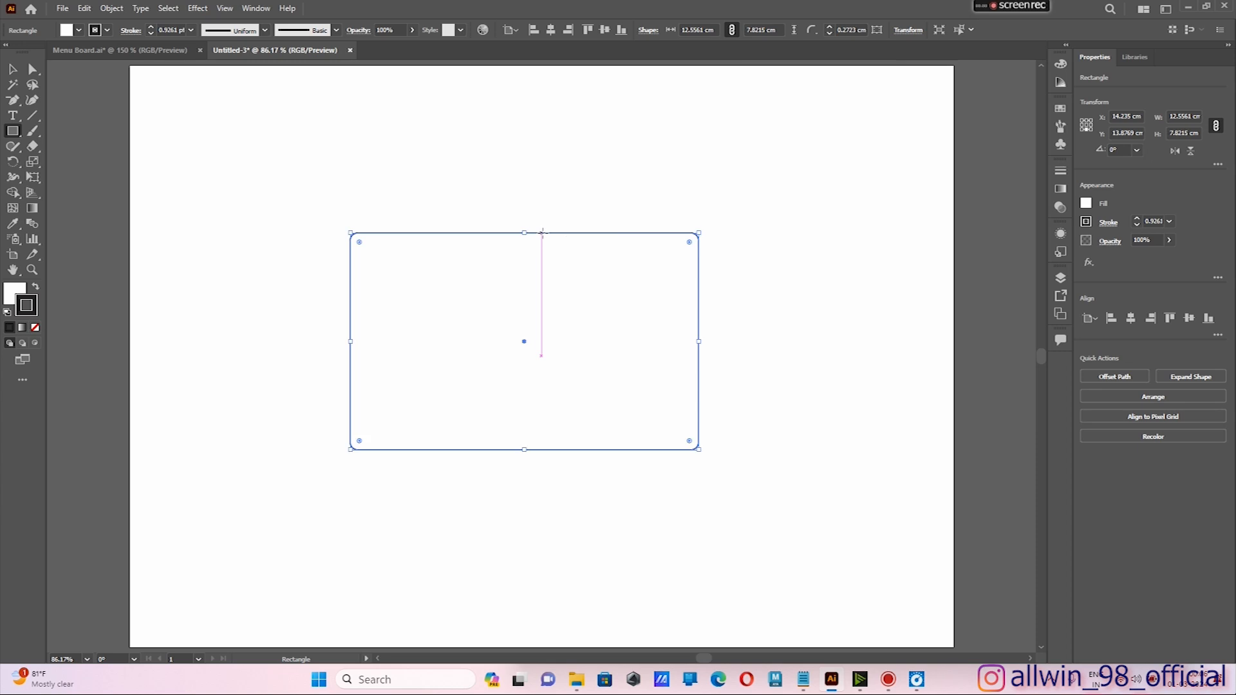
Undo the rectangle's resizing, corner rounding, move and creation so the artboard is empty.
key("ctrl+z")
key("ctrl+z")
key("ctrl+z")
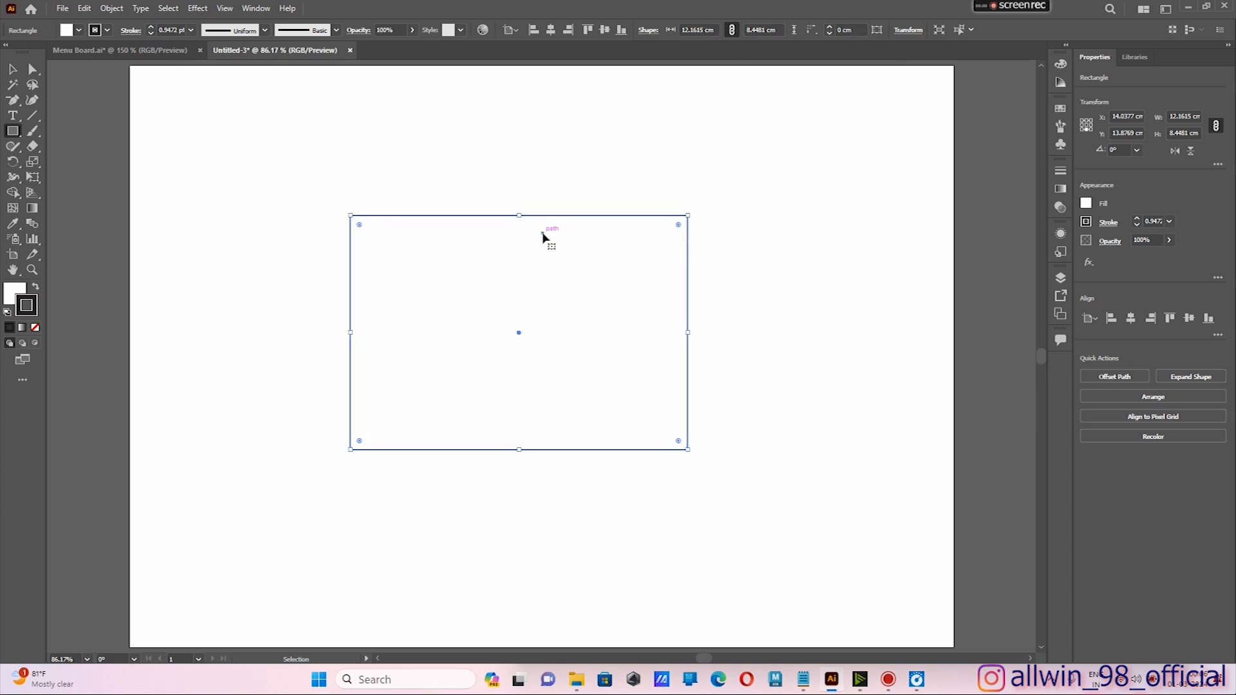
key("ctrl+z")
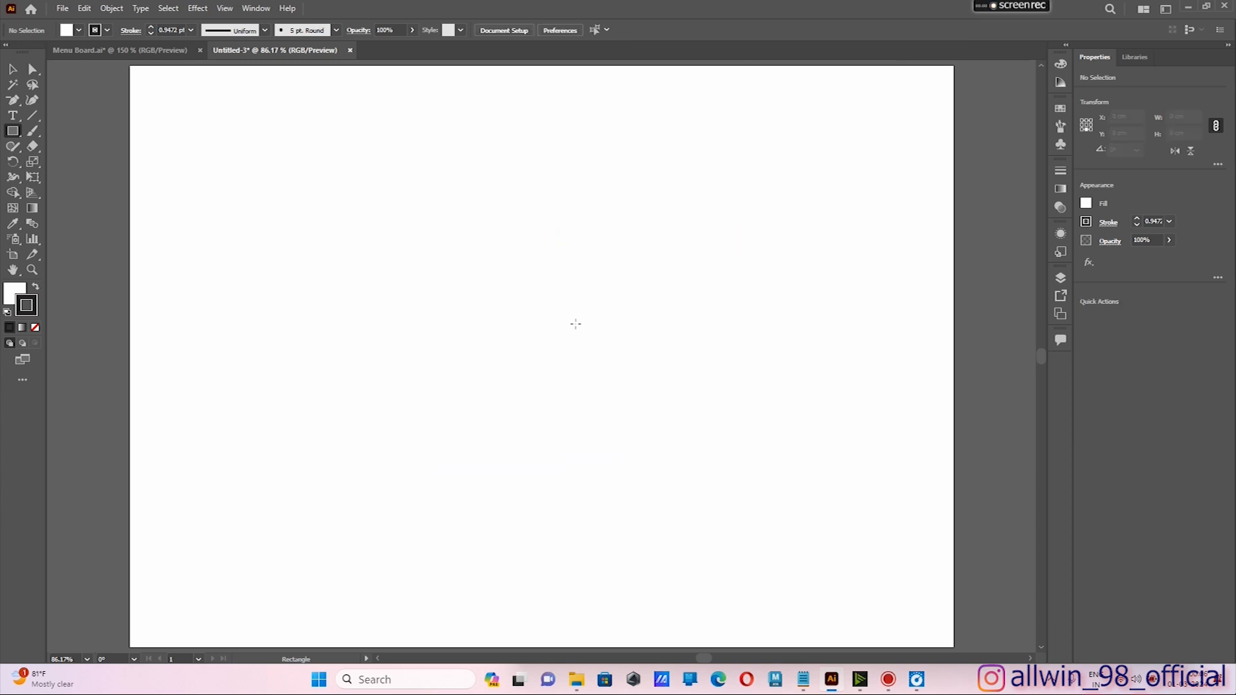
Create a rectangle 10 cm wide and 5 cm high from exact dimensions near the artboard's centre, and delete it.
left_click(575, 323)
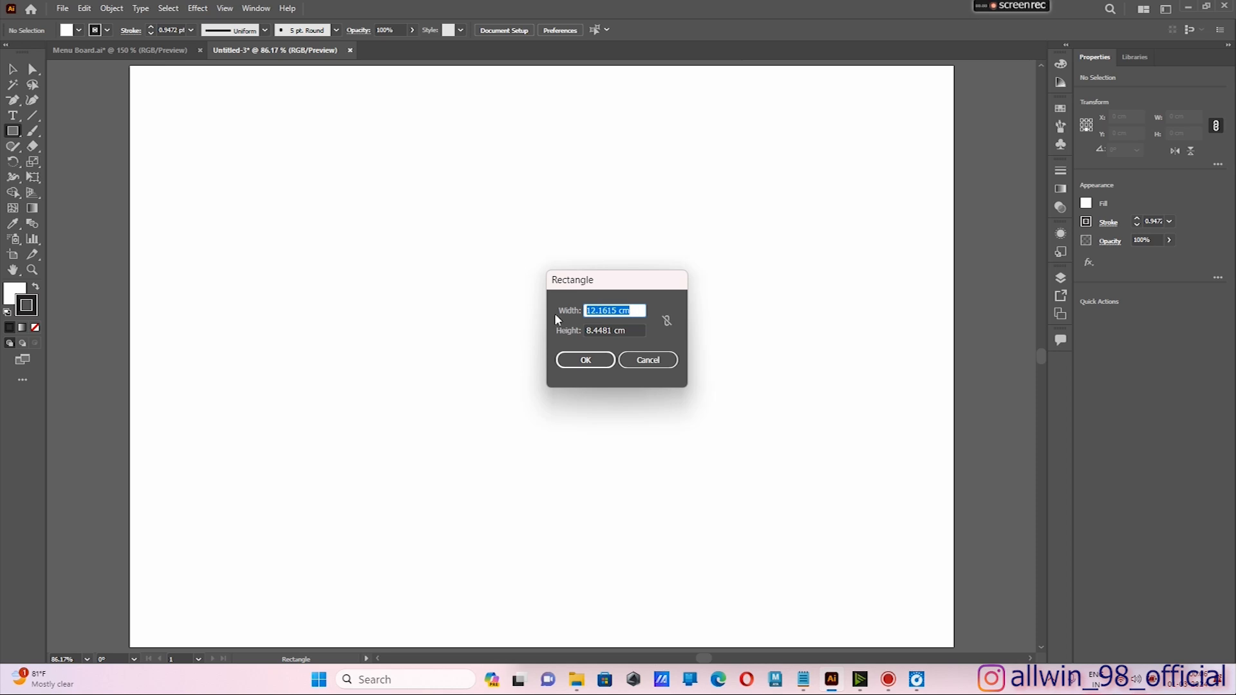
type("10")
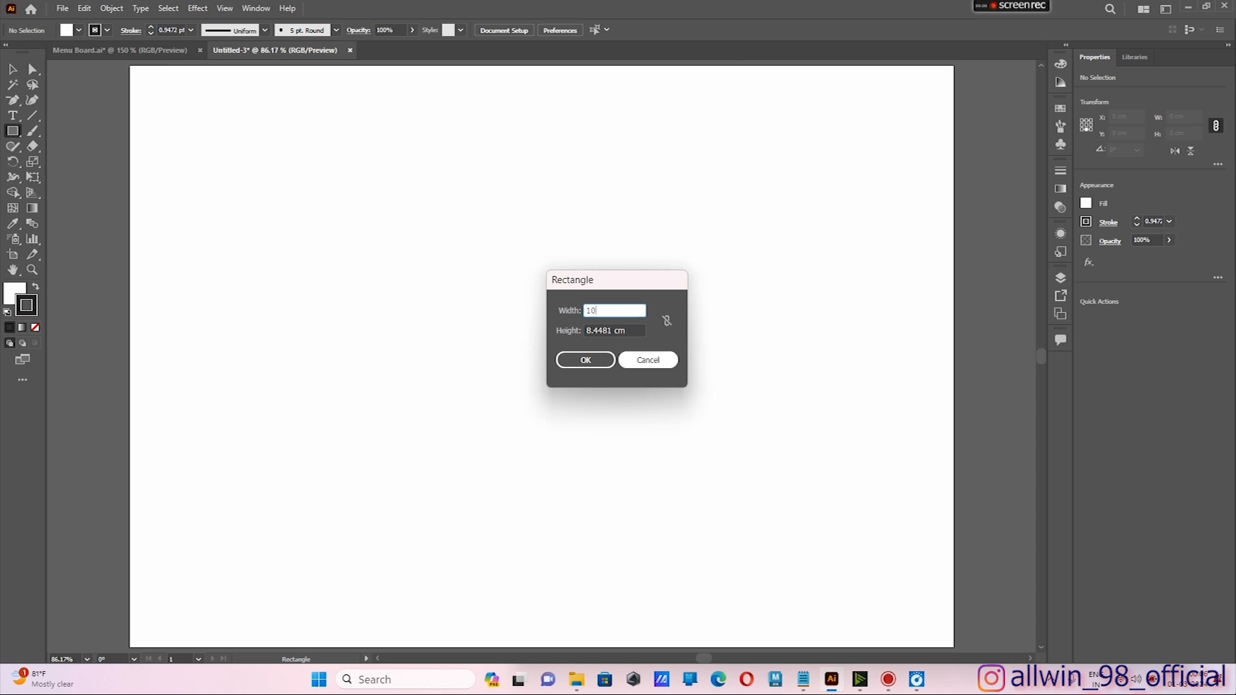
key("Tab")
type("5")
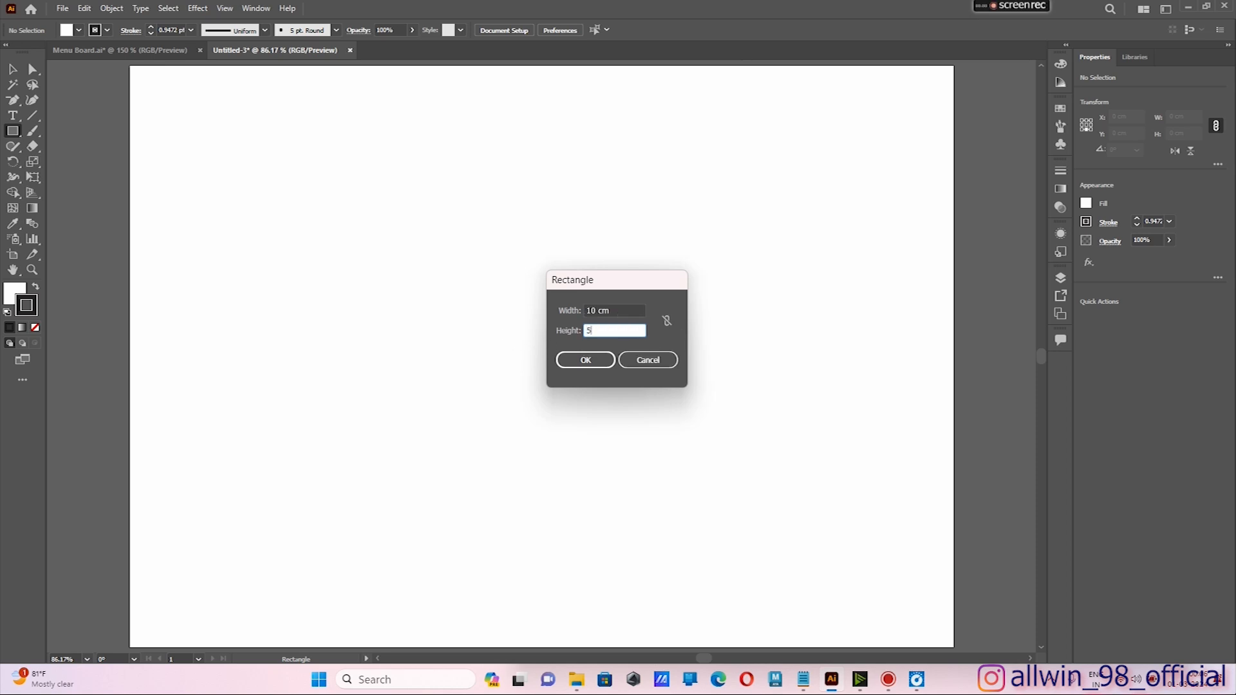
left_click(586, 361)
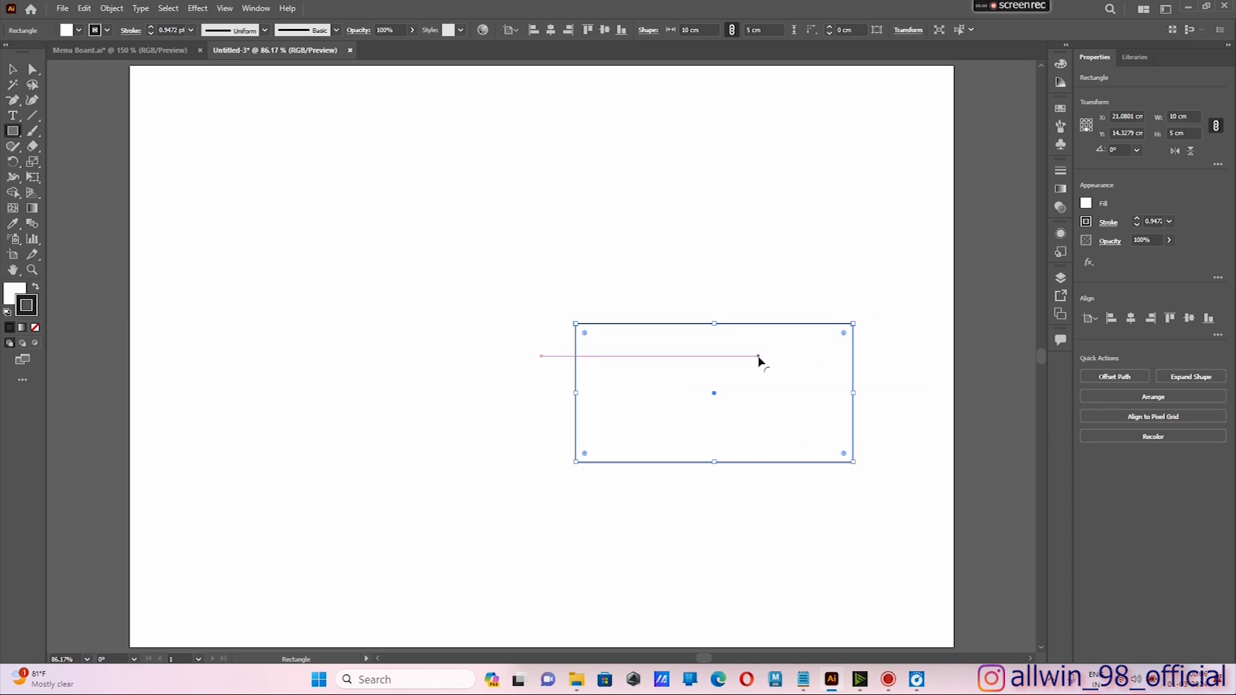
key("v")
key("Delete")
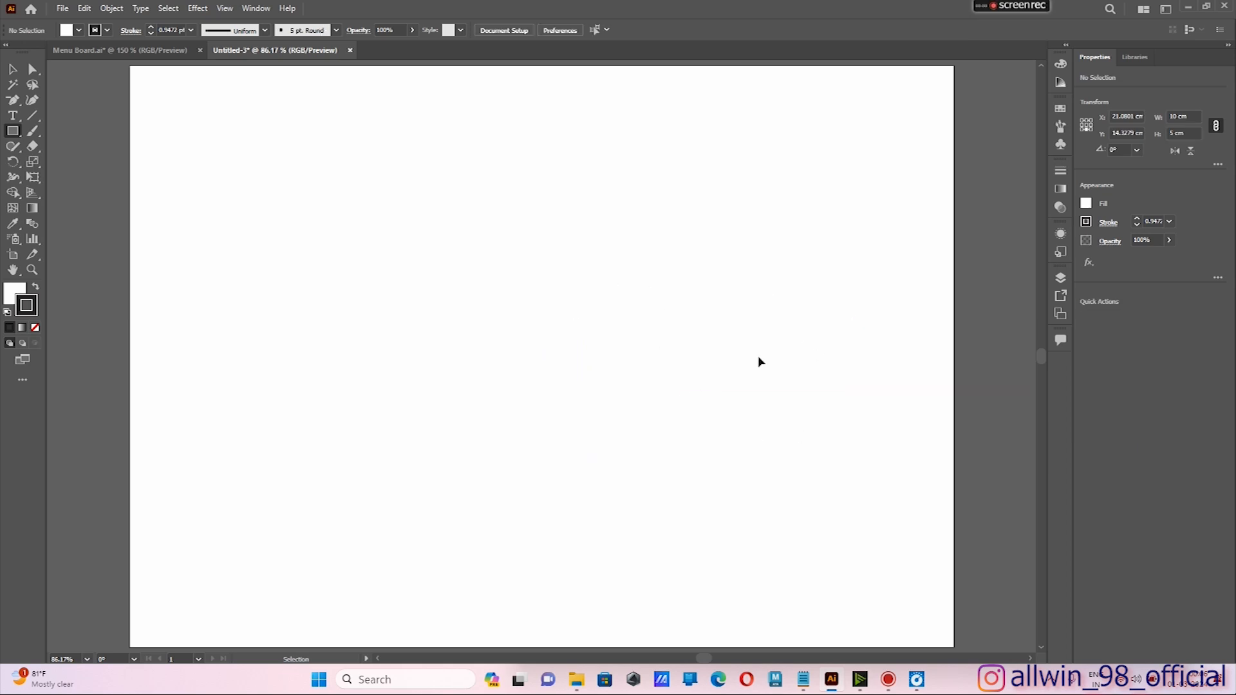
Draw an upright rectangle about 4.5 by 10.9 cm and place two more of the same size beside it using the exact-size dialog.
key("m")
mouse_move(301, 190)
left_mouse_down()
mouse_move(435, 455)
mouse_move(426, 491)
left_mouse_up()
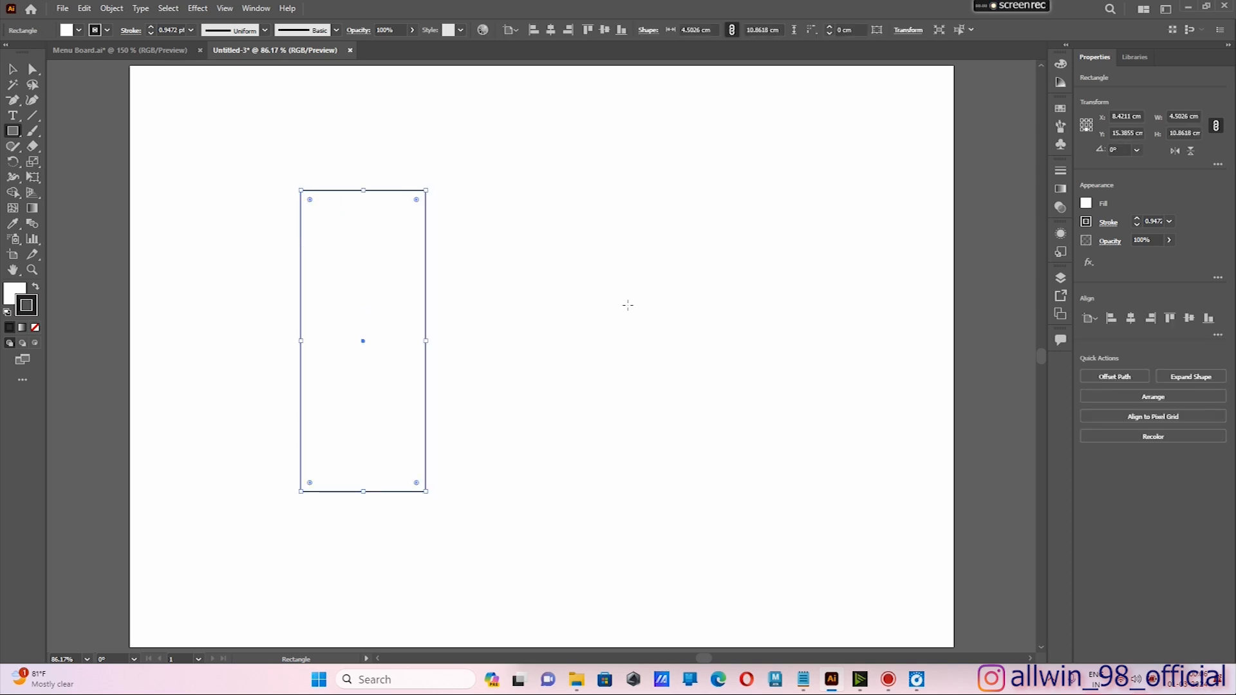
left_click(628, 306)
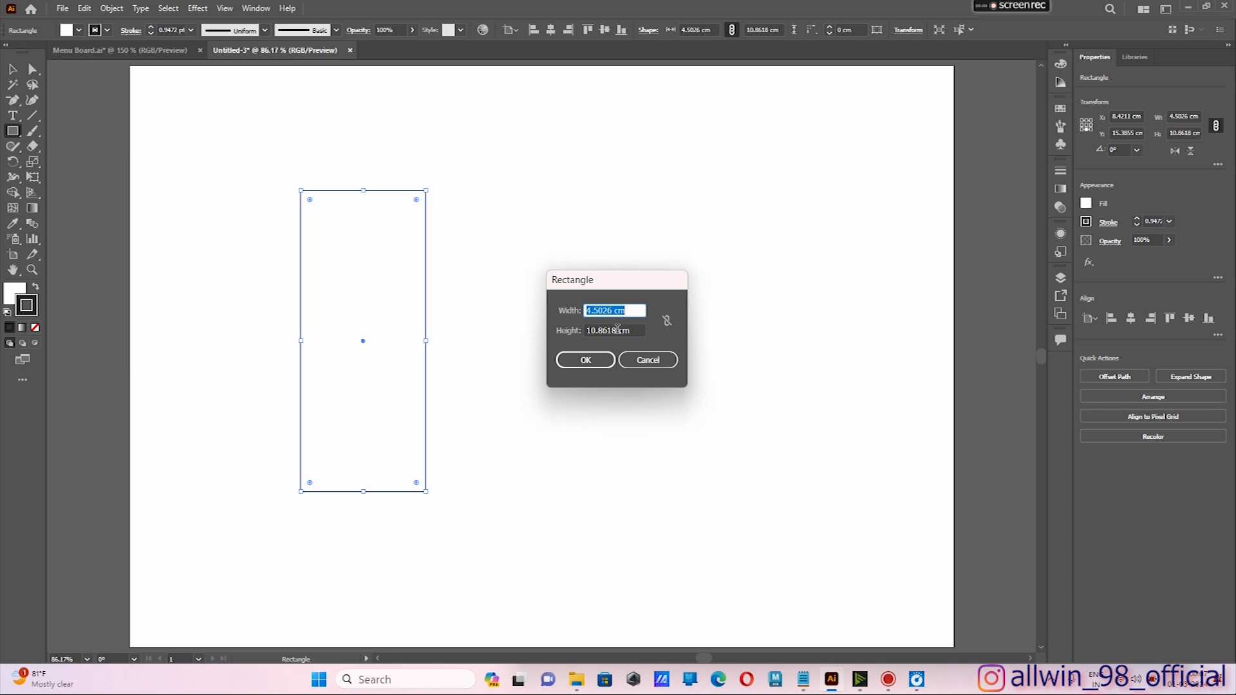
left_click(586, 360)
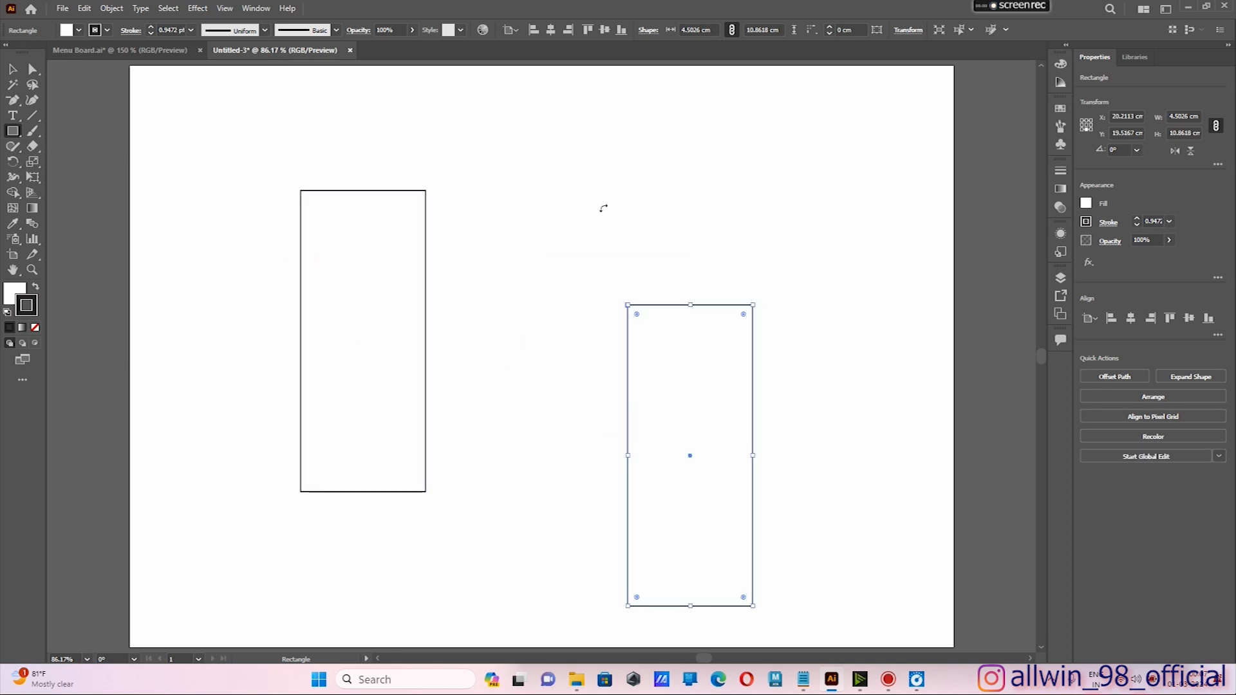
left_click(609, 214)
left_click(598, 361)
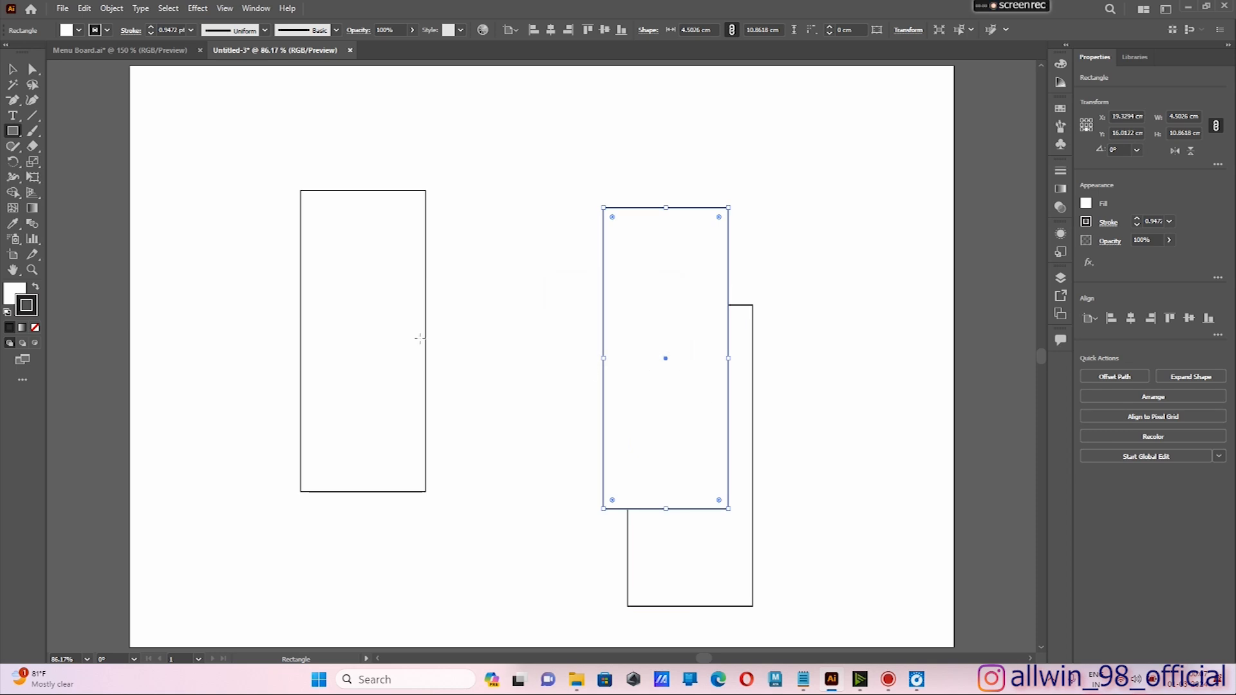
Select all three upright rectangles together and delete them.
left_click(14, 72)
left_click_drag(281, 182, 855, 480)
key("Delete")
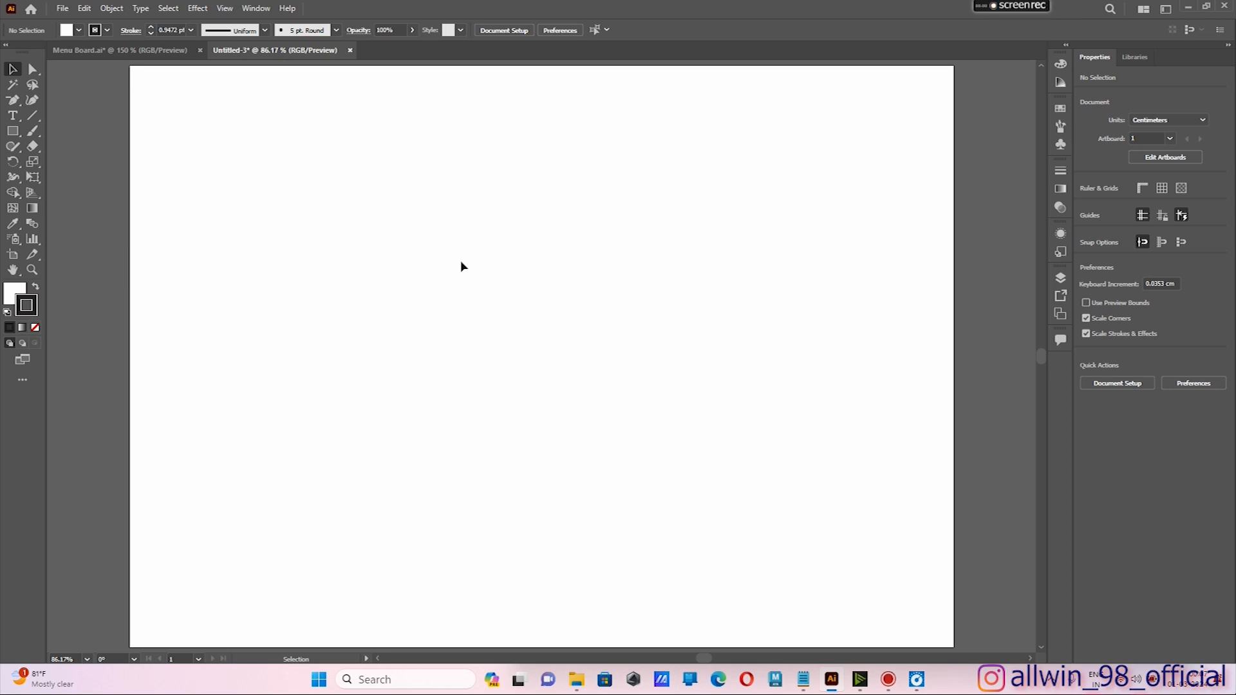
Start an exact-size rectangle of 10 by 5 cm, constrain its width and height proportions, and set the width to 20 cm.
left_click(12, 130)
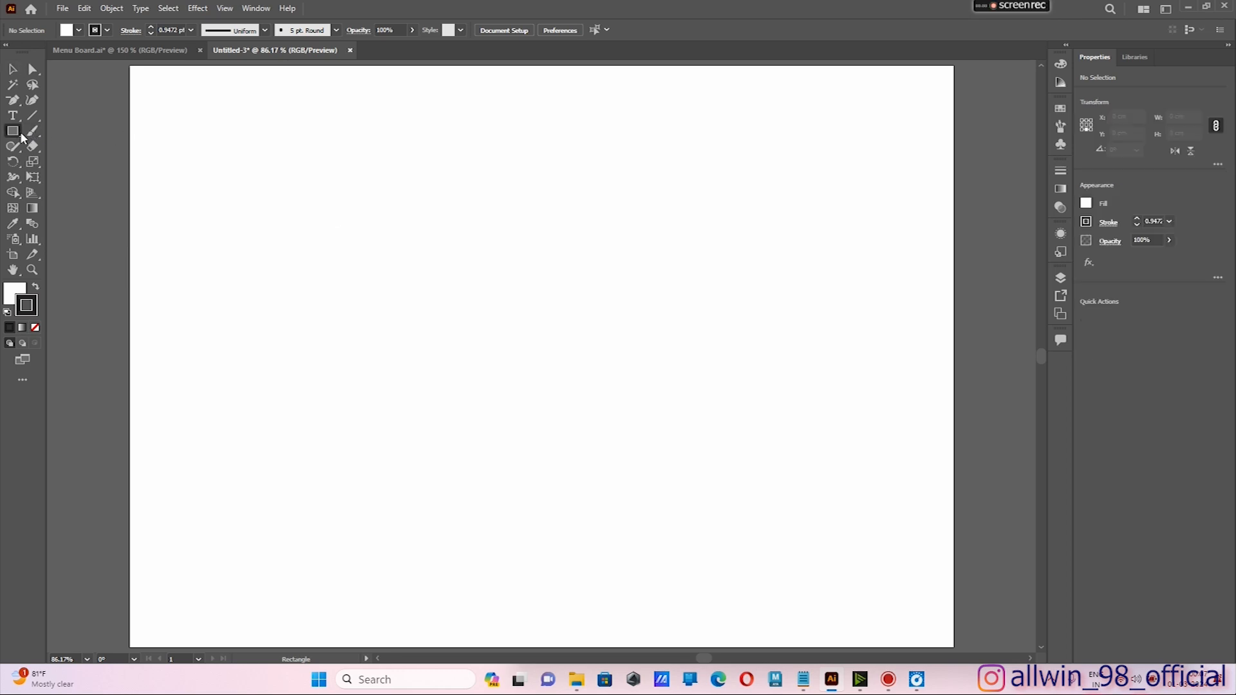
left_click(433, 248)
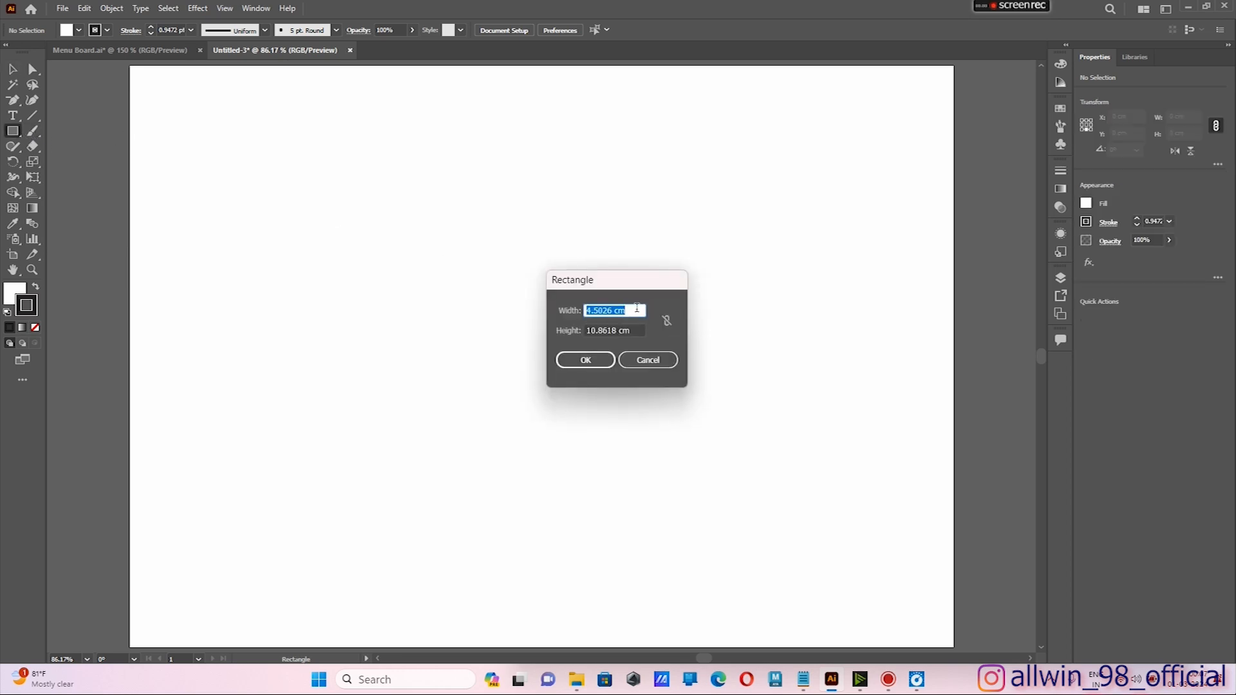
type("10")
key("Tab")
type("5")
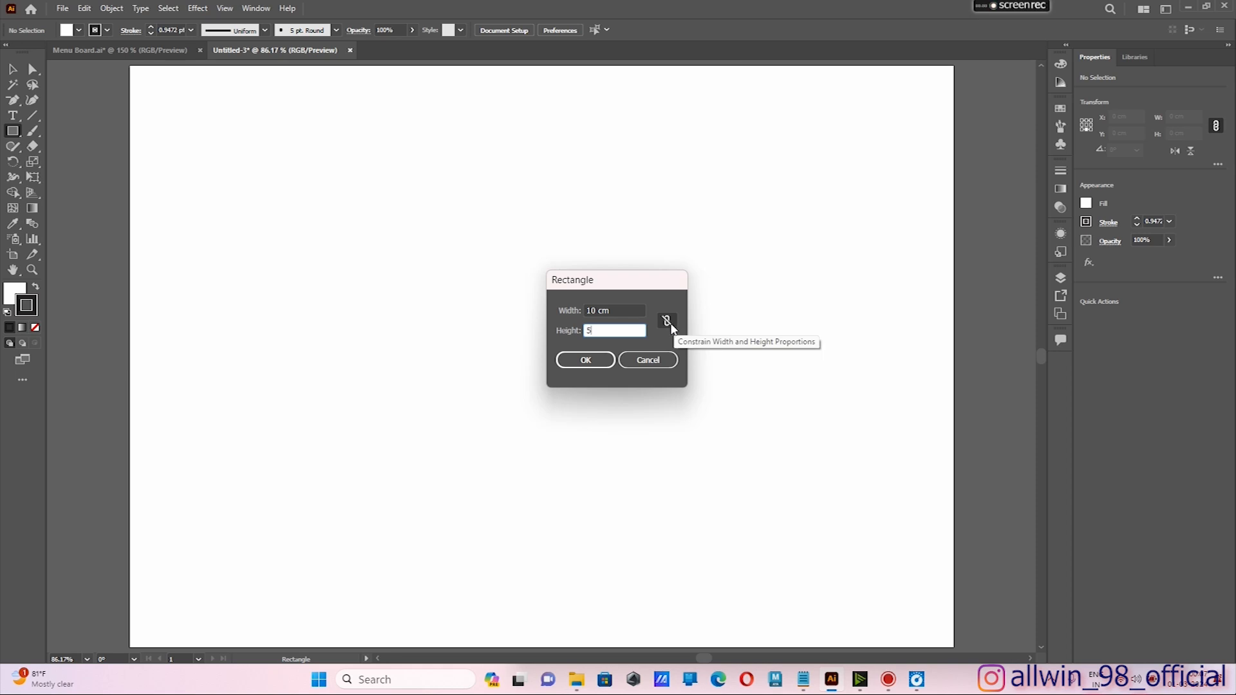
left_click(669, 322)
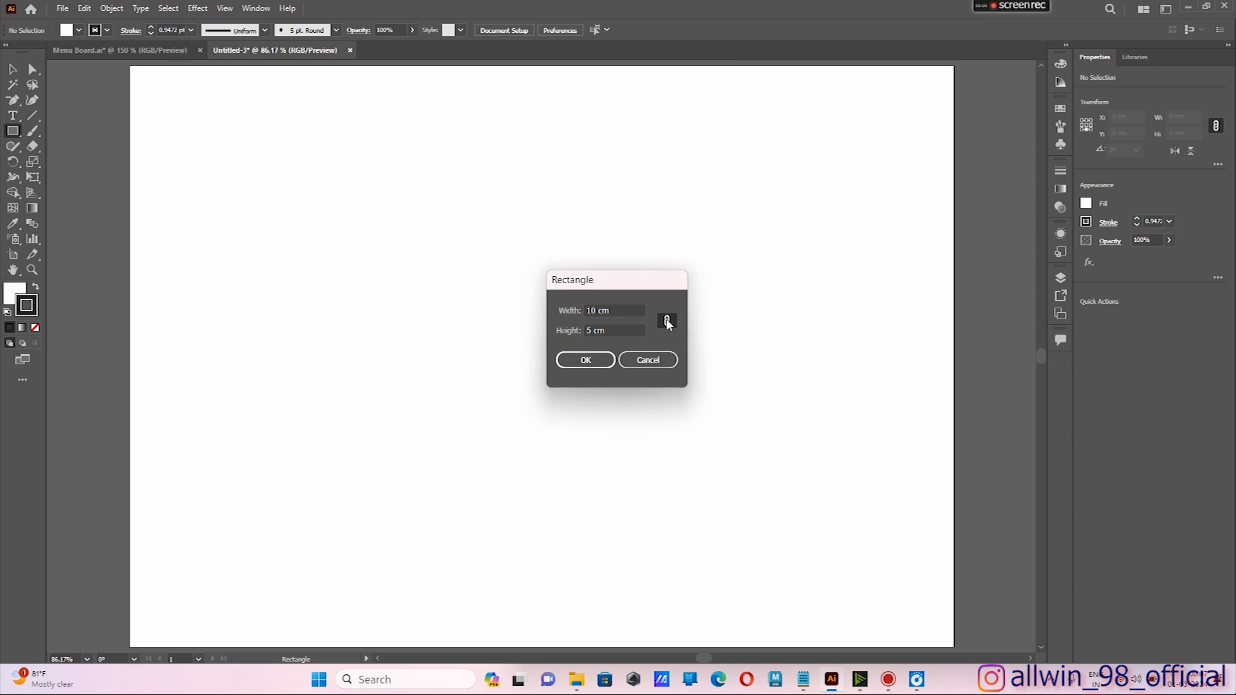
left_click(667, 320)
left_click(622, 310)
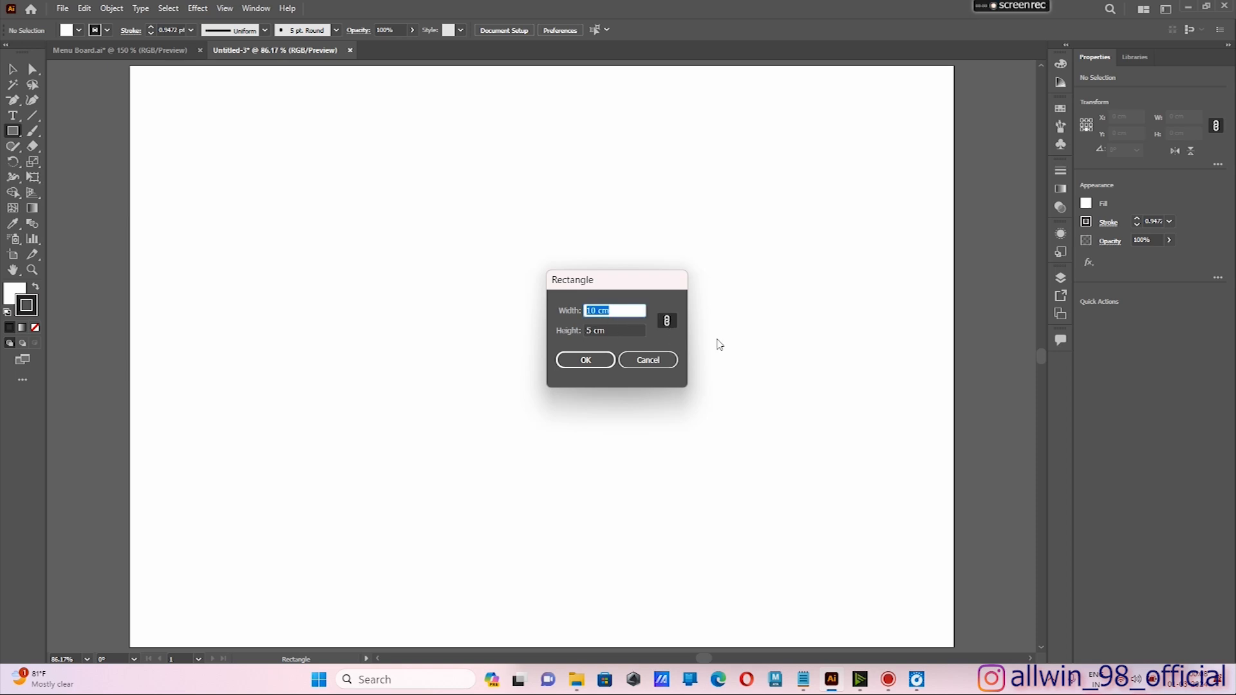
type("20")
Release the proportion constraint, set the width to 30 cm, and create the rectangle with the constraint turned back on.
left_click(667, 321)
left_click(599, 311)
type("30")
left_click(669, 325)
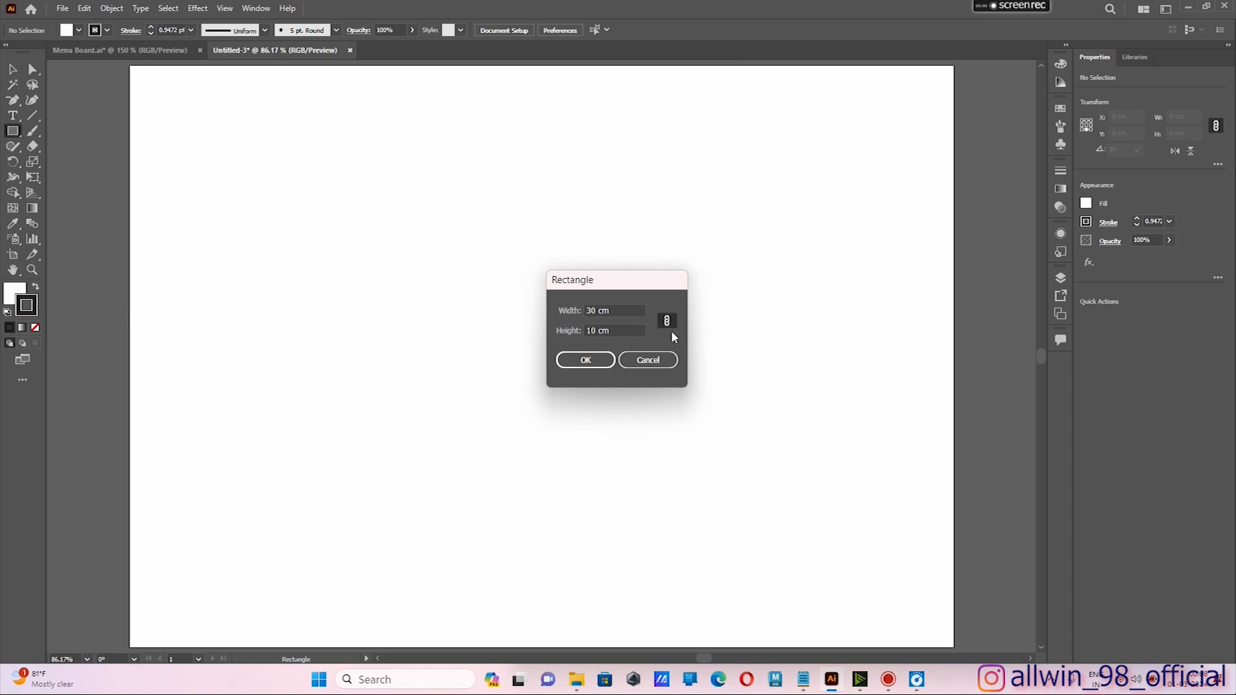
left_click(576, 366)
Delete the oversized rectangle that extends past the artboard's edge.
key("ctrl+minus")
key("ctrl+minus")
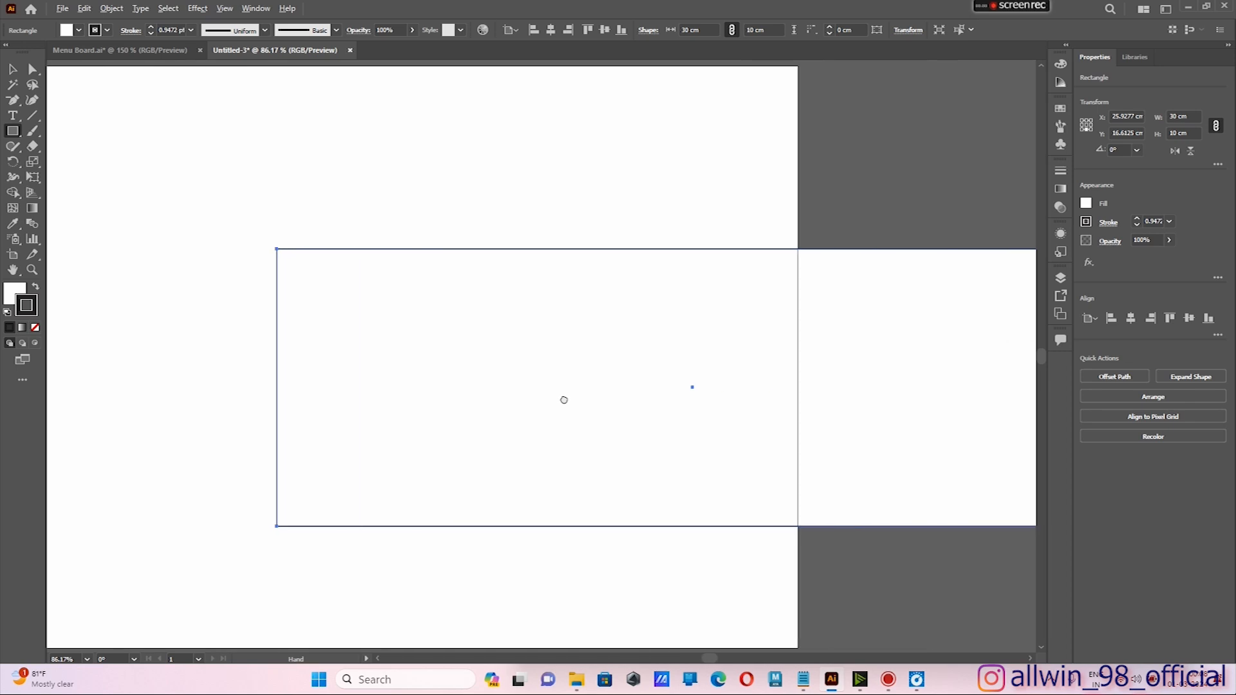
scroll(589, 415, "left", 1)
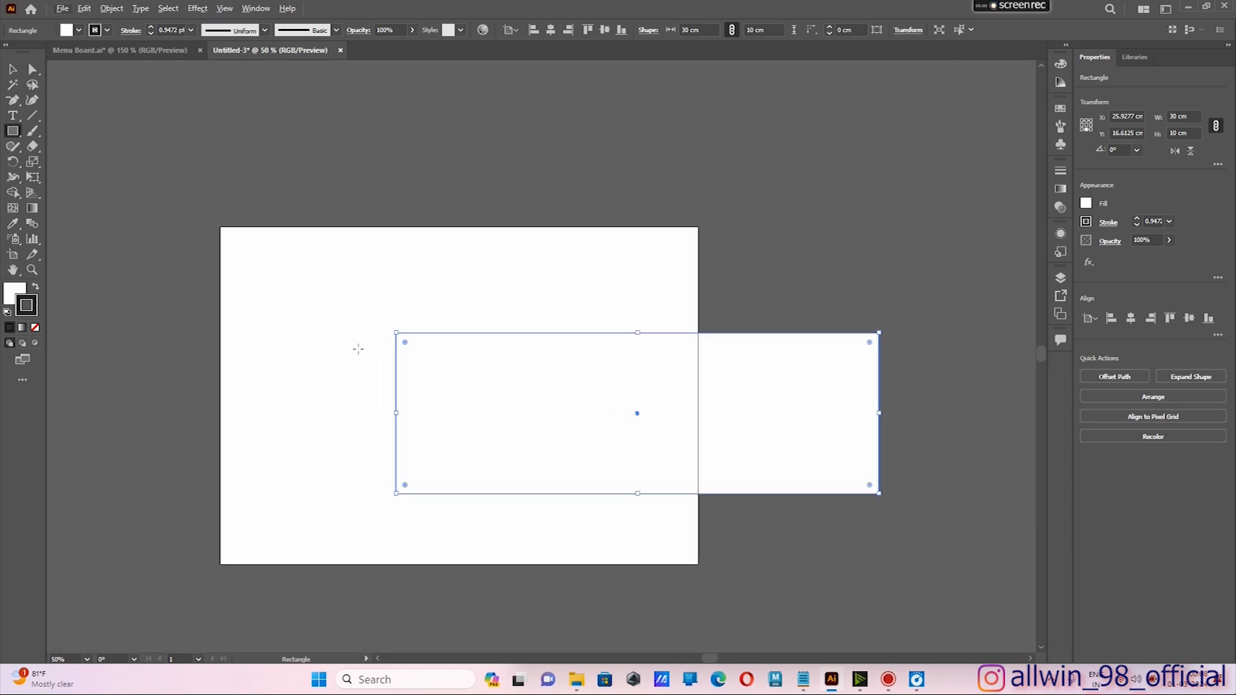
key("q")
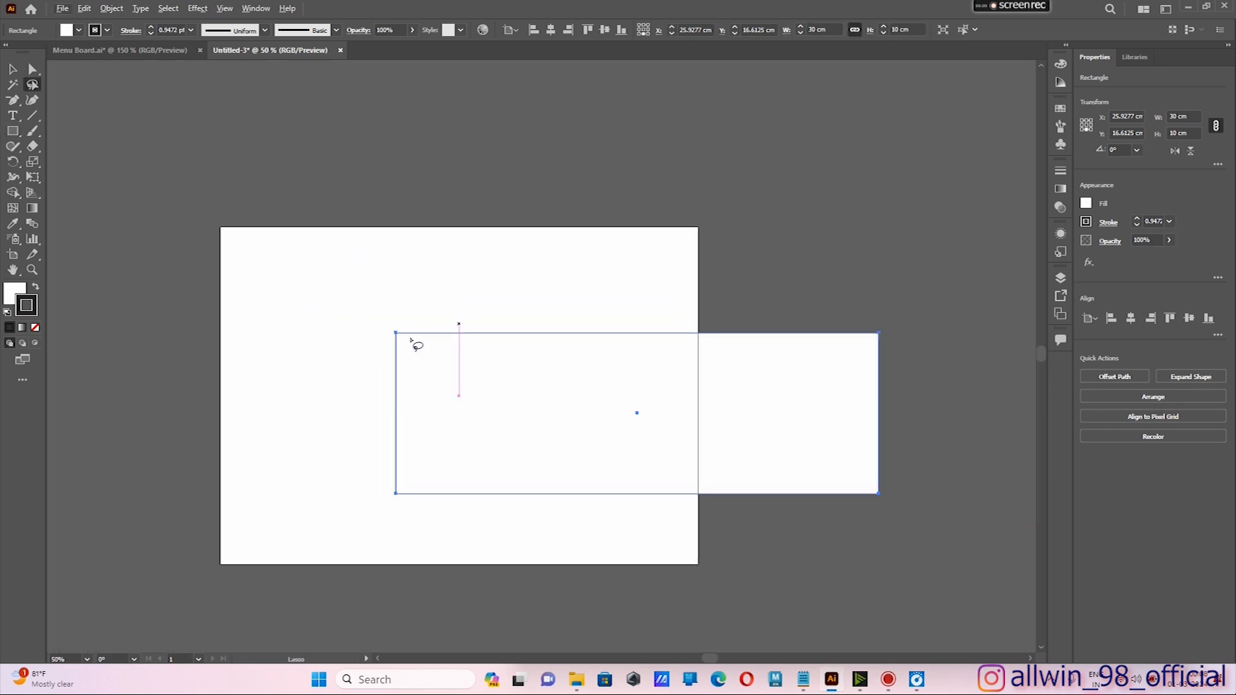
left_click(7, 70)
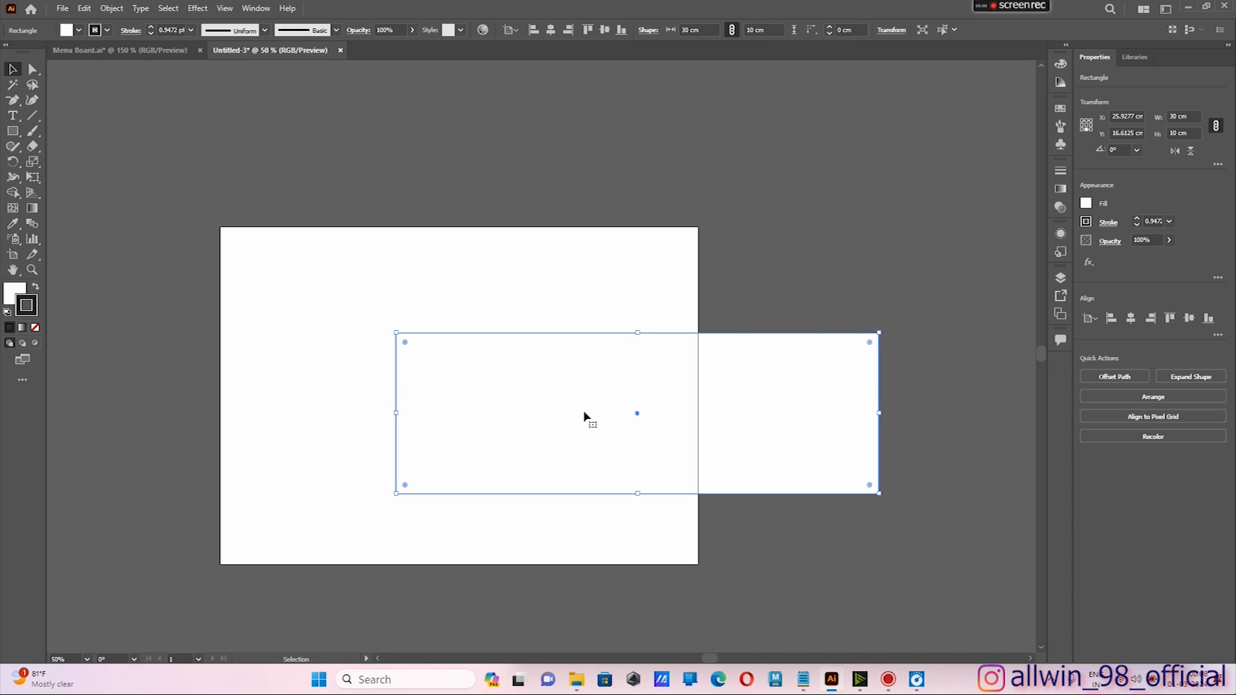
key("Delete")
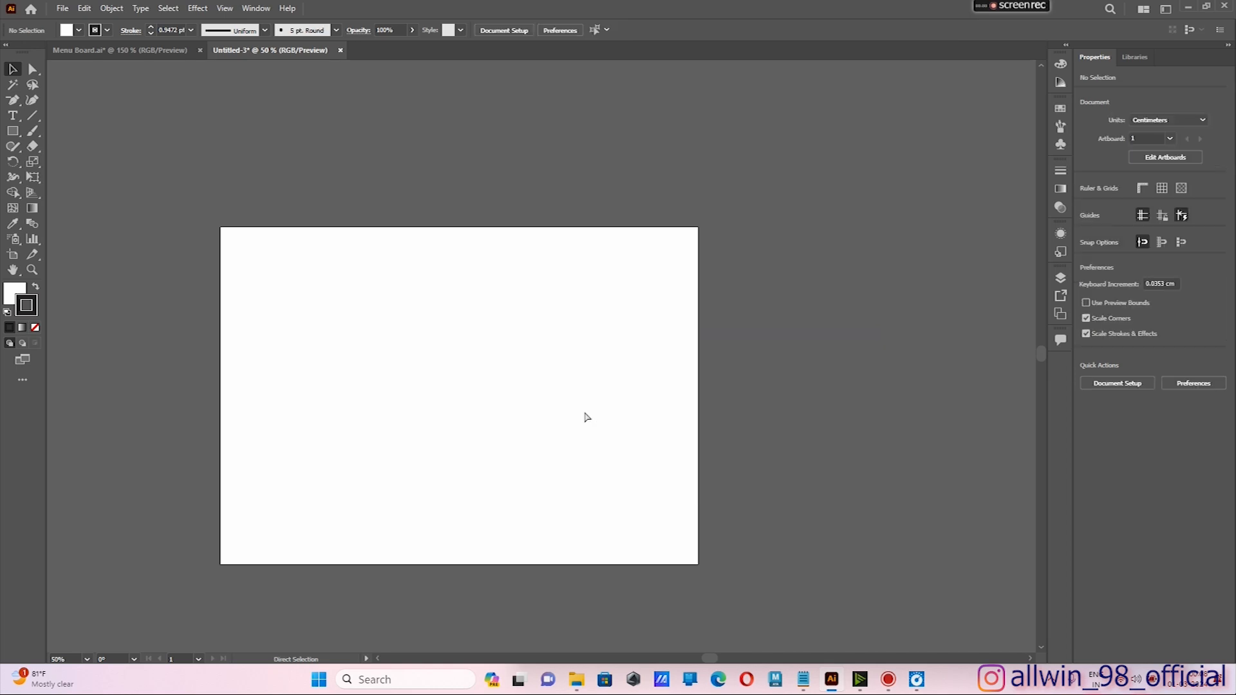
Draw a trial rectangle from corner to corner and undo it, and draw another outward from its centre and delete it.
key("ctrl+0")
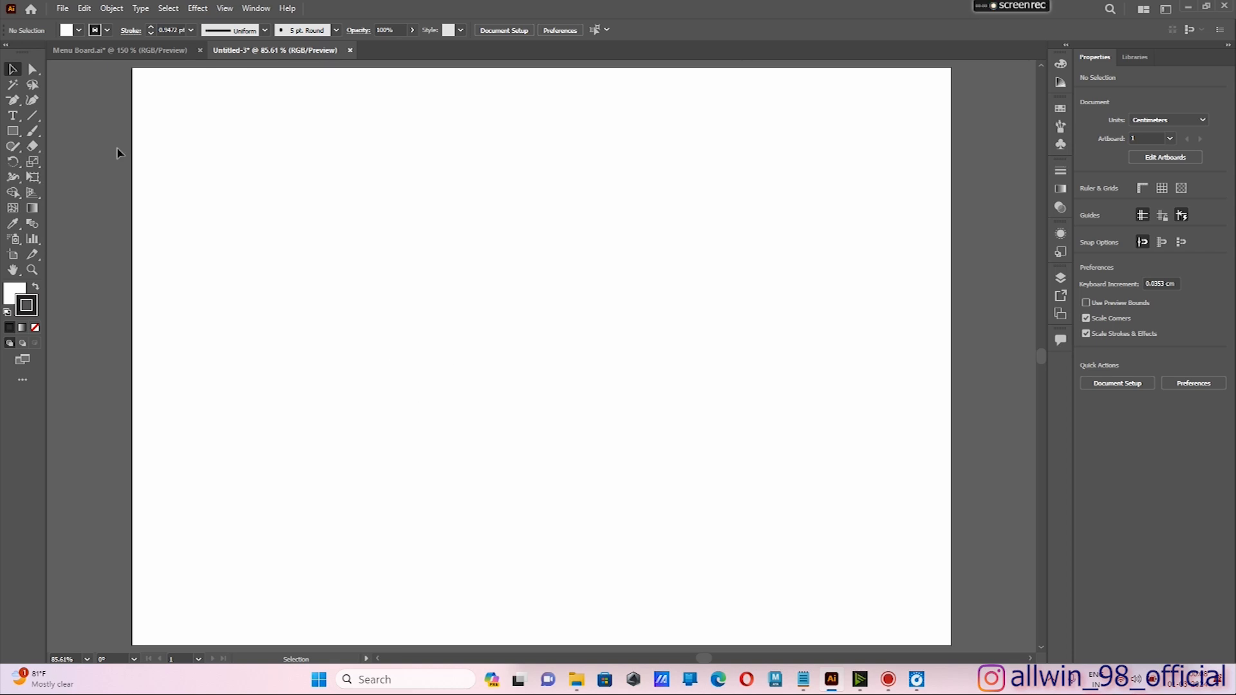
key("m")
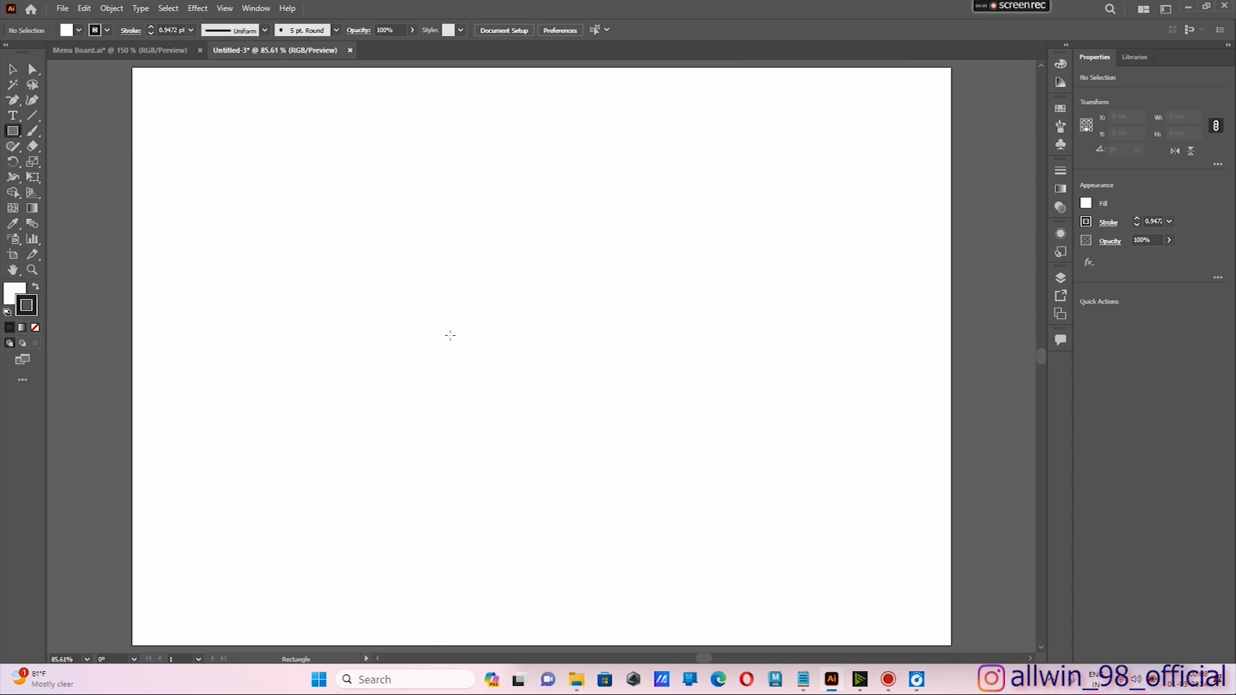
left_click_drag(449, 334, 598, 447)
key("ctrl+z")
mouse_move(477, 315)
left_mouse_down()
mouse_move(520, 370)
mouse_move(607, 414)
mouse_move(639, 447)
left_mouse_up()
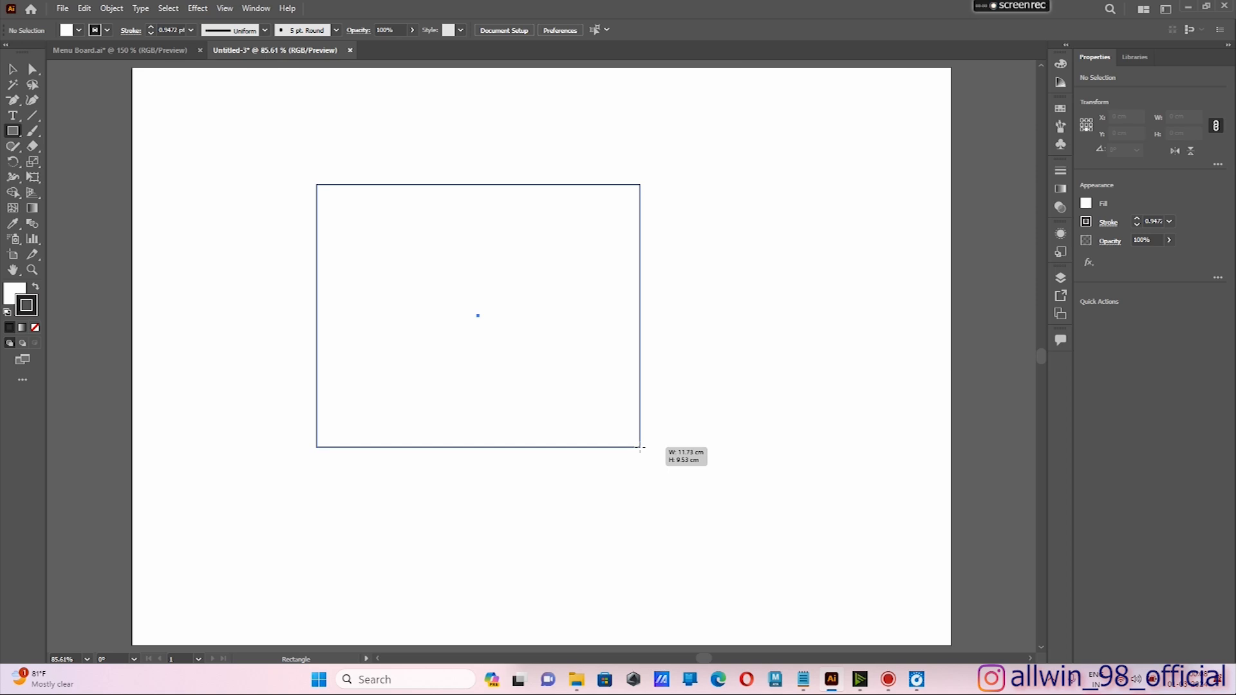
mouse_move(640, 447)
left_mouse_down()
mouse_move(674, 463)
mouse_move(659, 433)
mouse_move(791, 517)
left_mouse_up()
key("Delete")
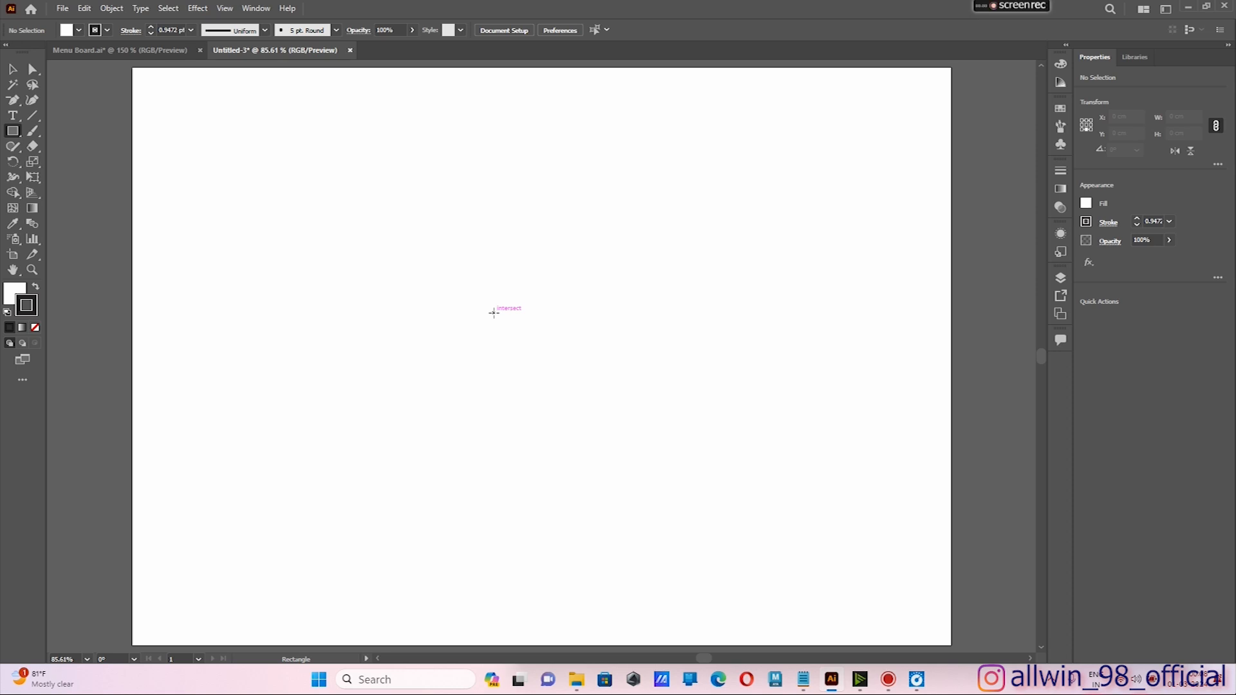
Draw a perfect square about 7.6 cm wide and another about 9.2 cm wide, deleting each one.
left_click_drag(494, 312, 703, 516)
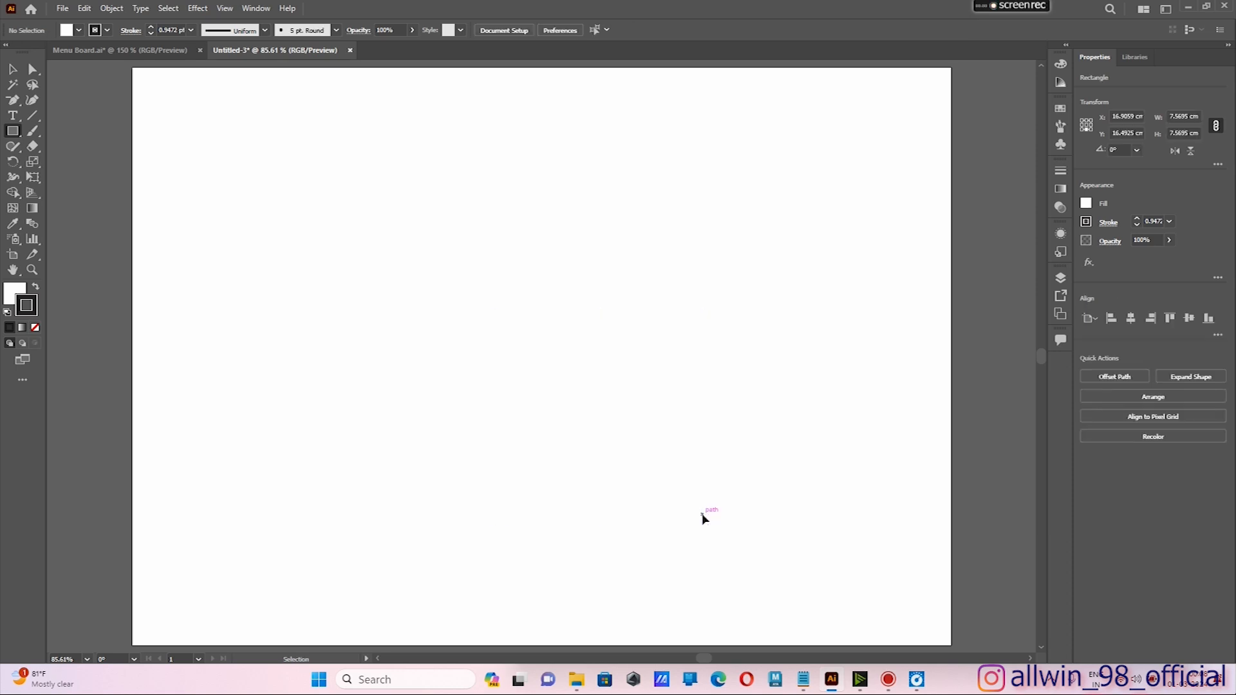
key("Delete")
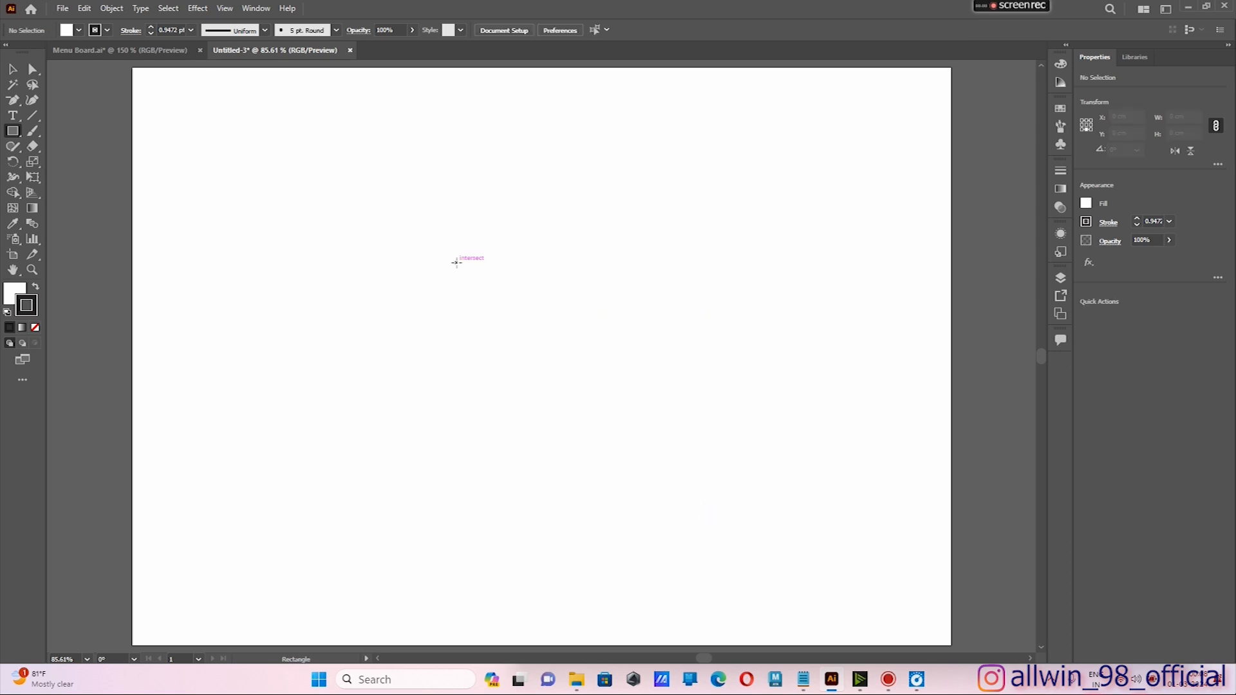
left_click_drag(456, 263, 710, 461)
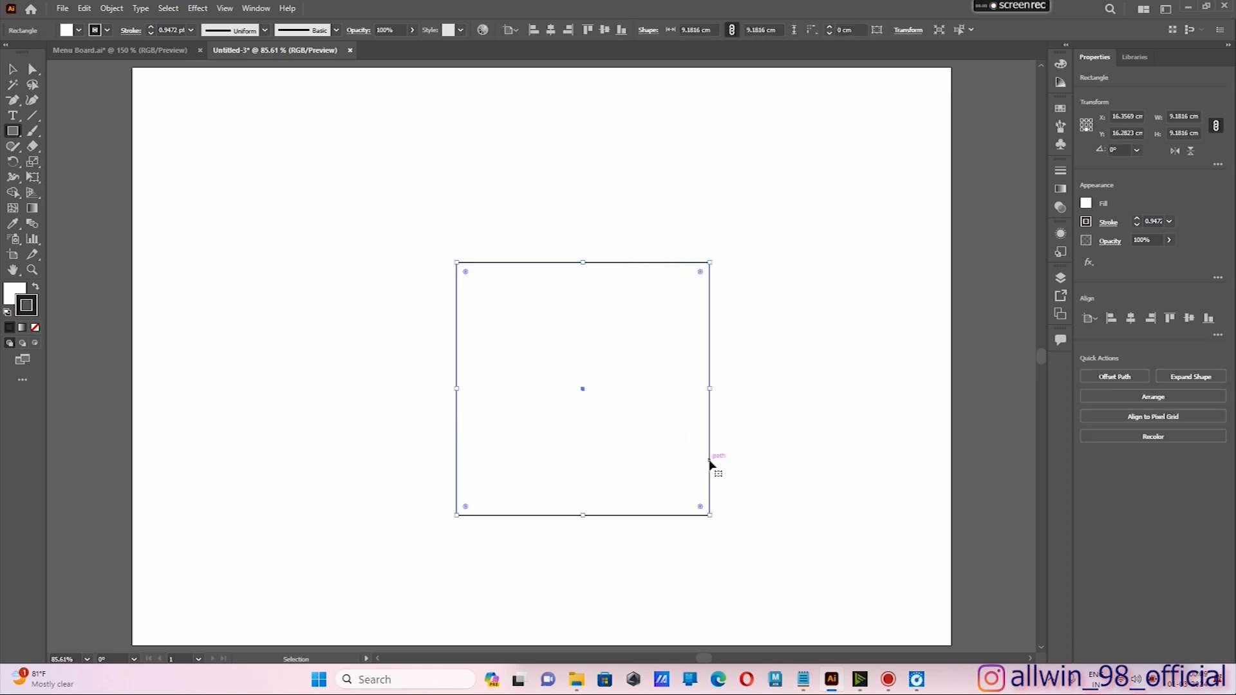
key("Delete")
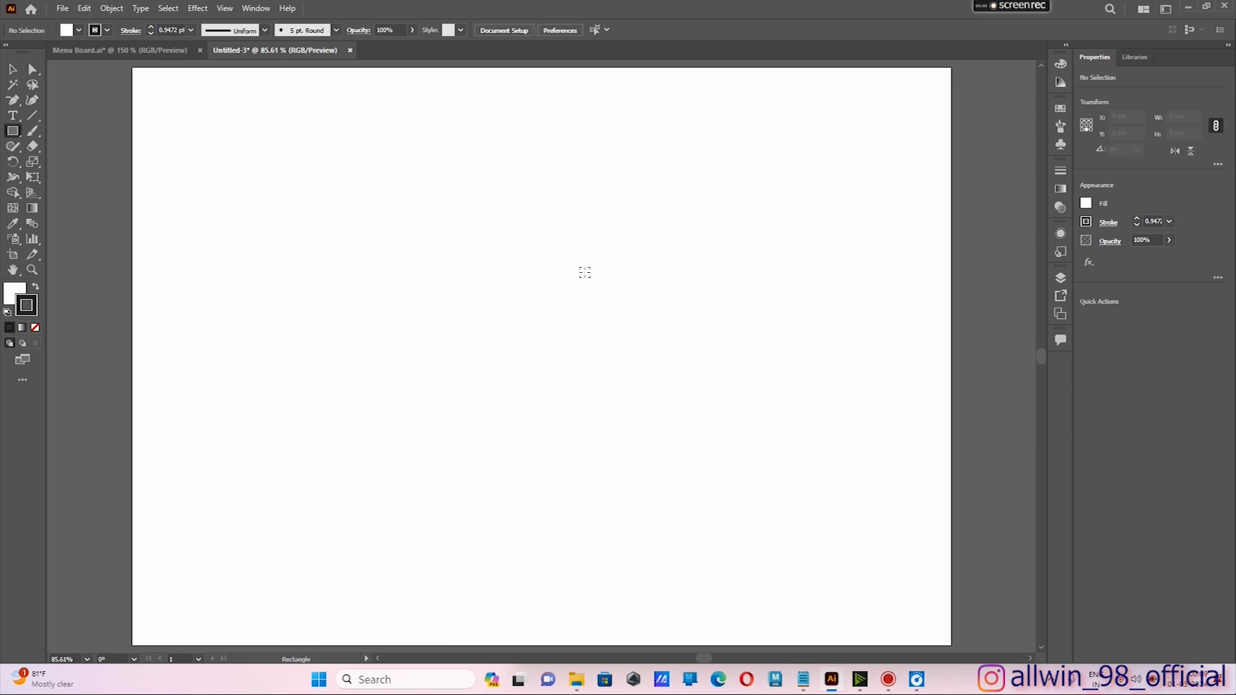
Draw an upright rectangle about 5.3 by 16.8 cm from its centre and a square about 8.7 cm wide from its corner, undoing each.
mouse_move(584, 272)
left_mouse_down()
mouse_move(725, 358)
mouse_move(654, 488)
mouse_move(670, 483)
mouse_move(731, 321)
mouse_move(719, 434)
mouse_move(651, 503)
mouse_move(718, 327)
mouse_move(629, 477)
mouse_move(703, 394)
mouse_move(658, 504)
left_mouse_up()
key("ctrl+z")
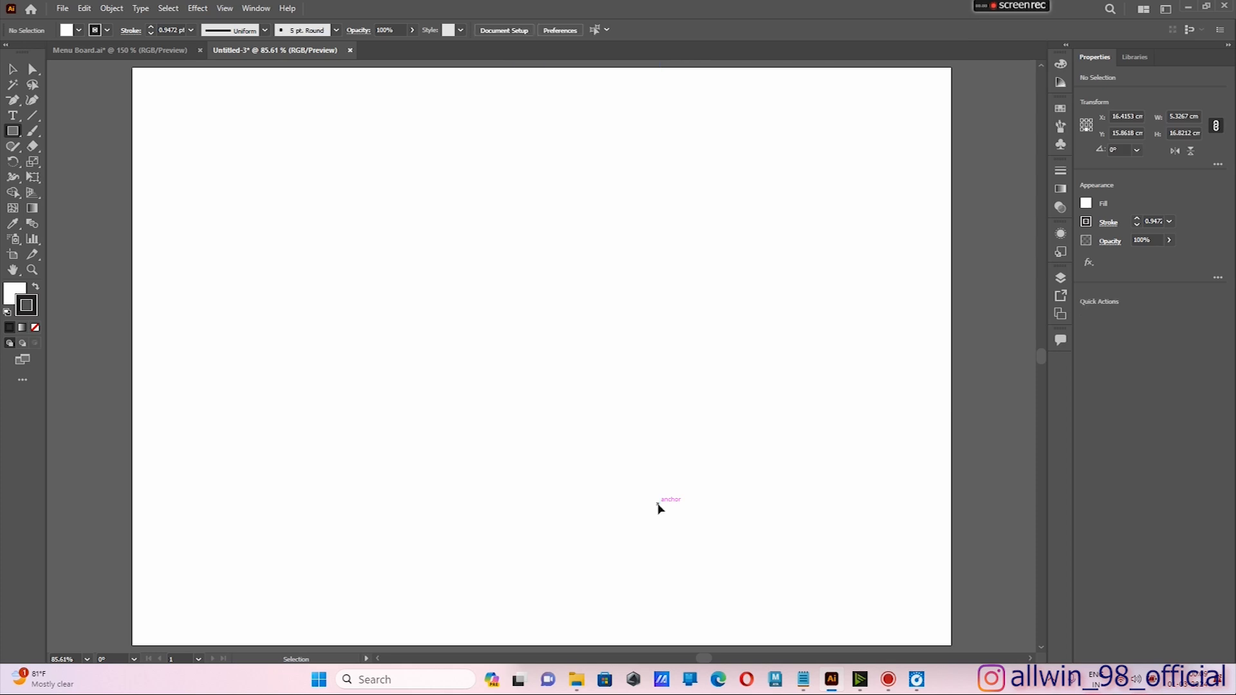
mouse_move(528, 279)
left_mouse_down()
mouse_move(624, 357)
mouse_move(641, 437)
mouse_move(704, 265)
mouse_move(621, 443)
mouse_move(622, 495)
mouse_move(729, 442)
mouse_move(664, 386)
mouse_move(769, 484)
left_mouse_up()
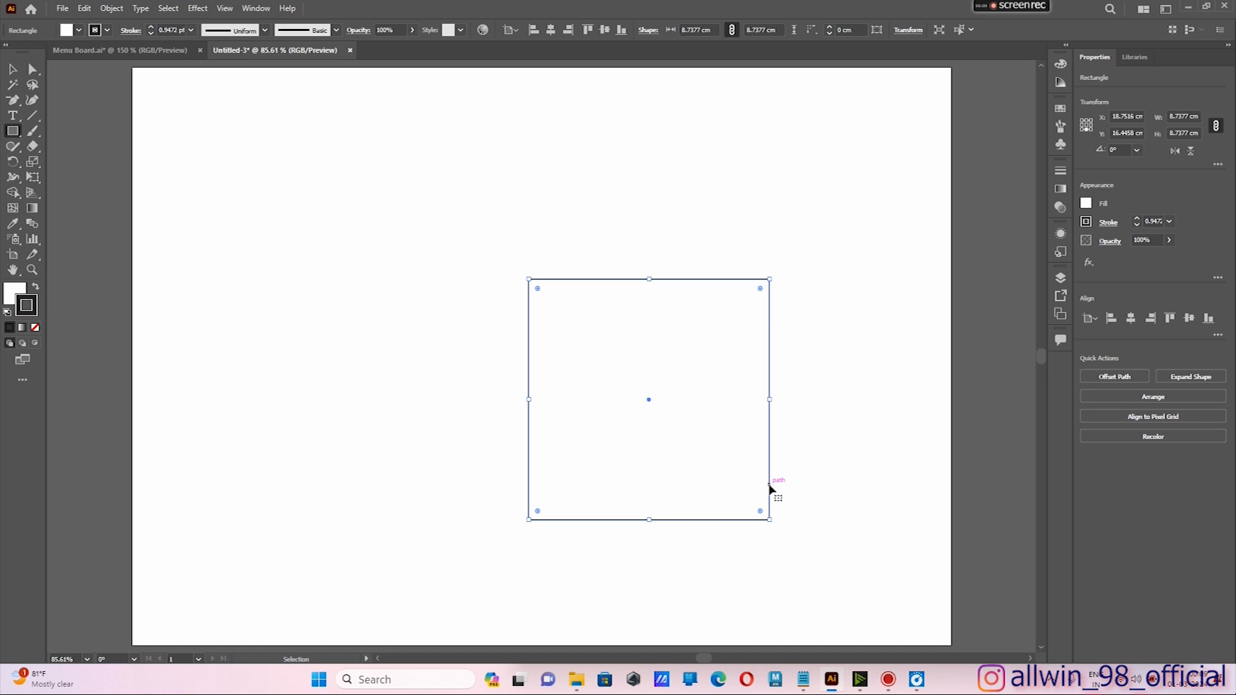
key("ctrl+z")
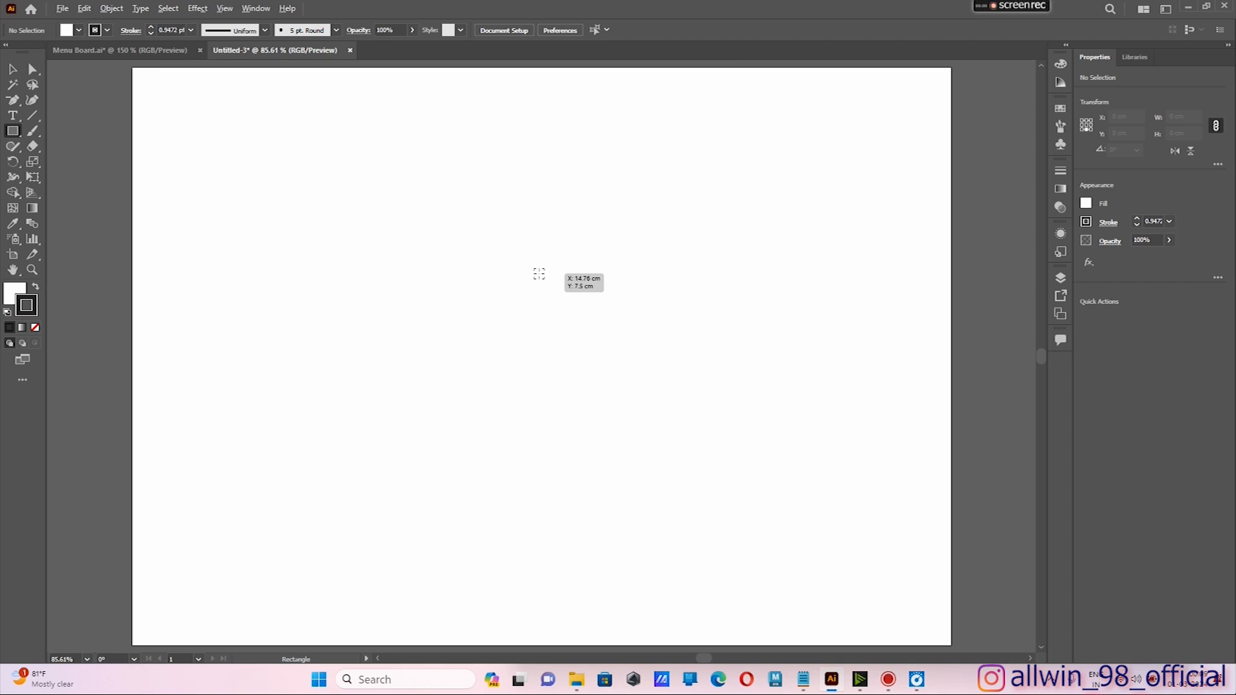
Draw a perfect square about 8.7 cm wide outward from its centre and delete it.
left_click_drag(539, 273, 646, 393)
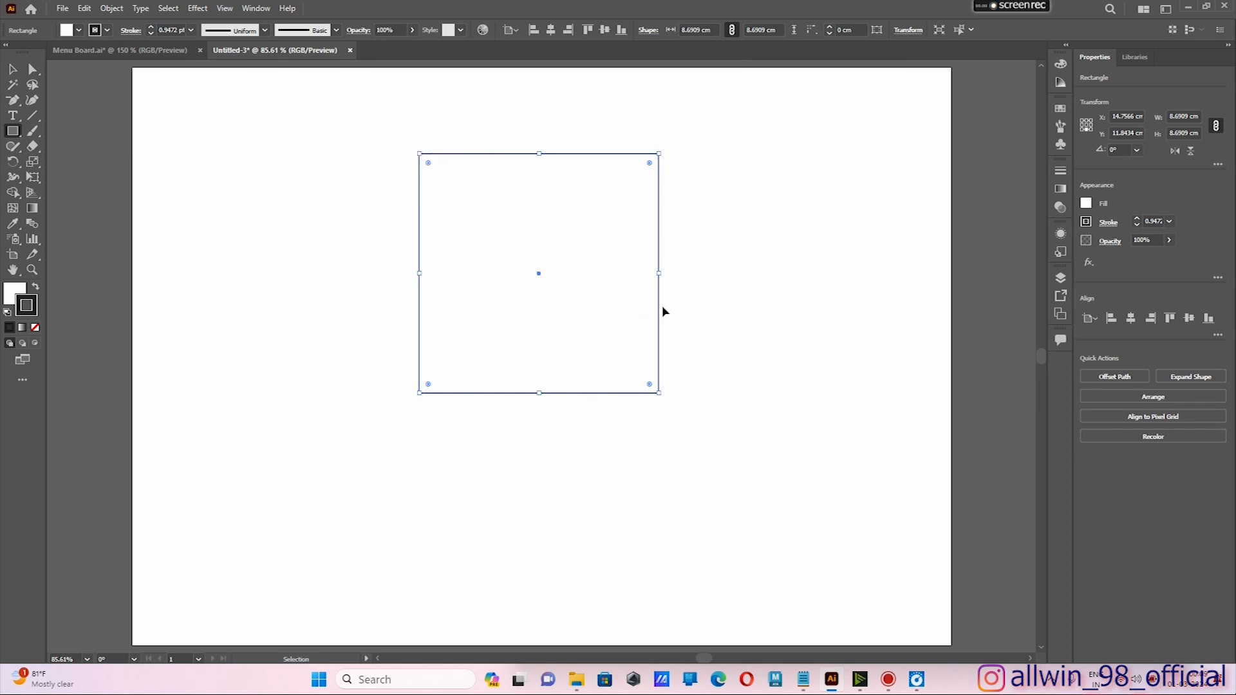
key("Delete")
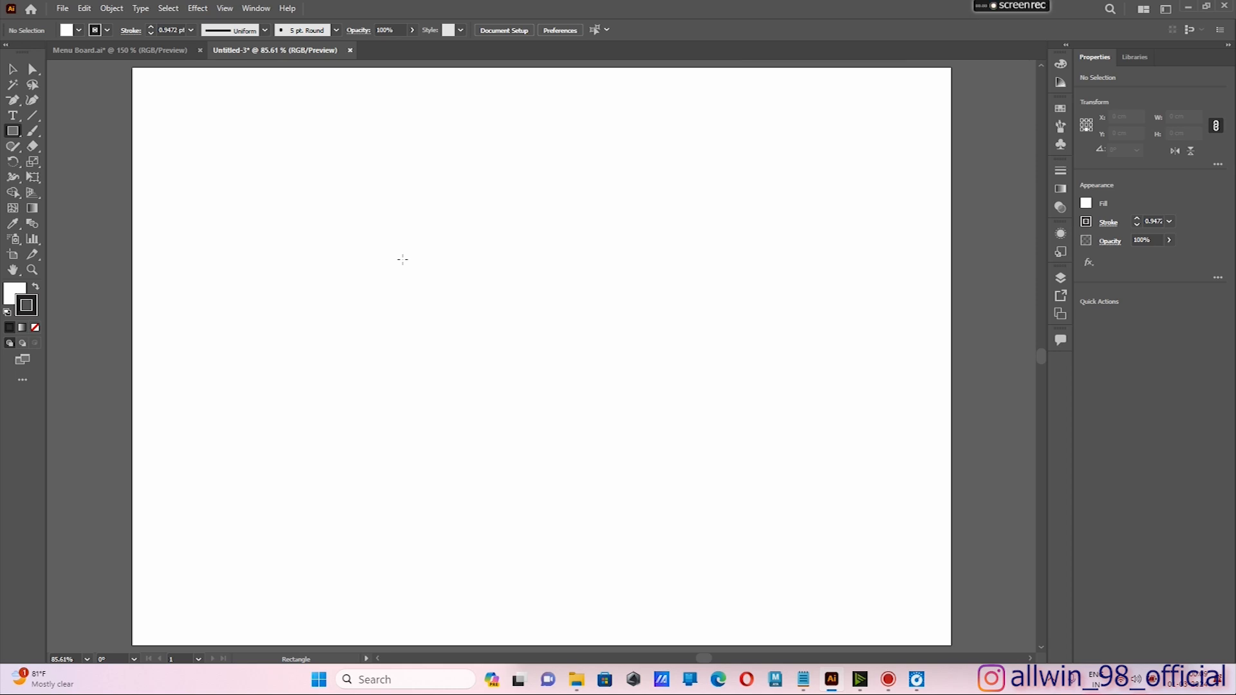
Draw two trial rounded rectangles freehand from corner to corner with the Rounded Rectangle tool, undoing each one.
left_click(18, 135)
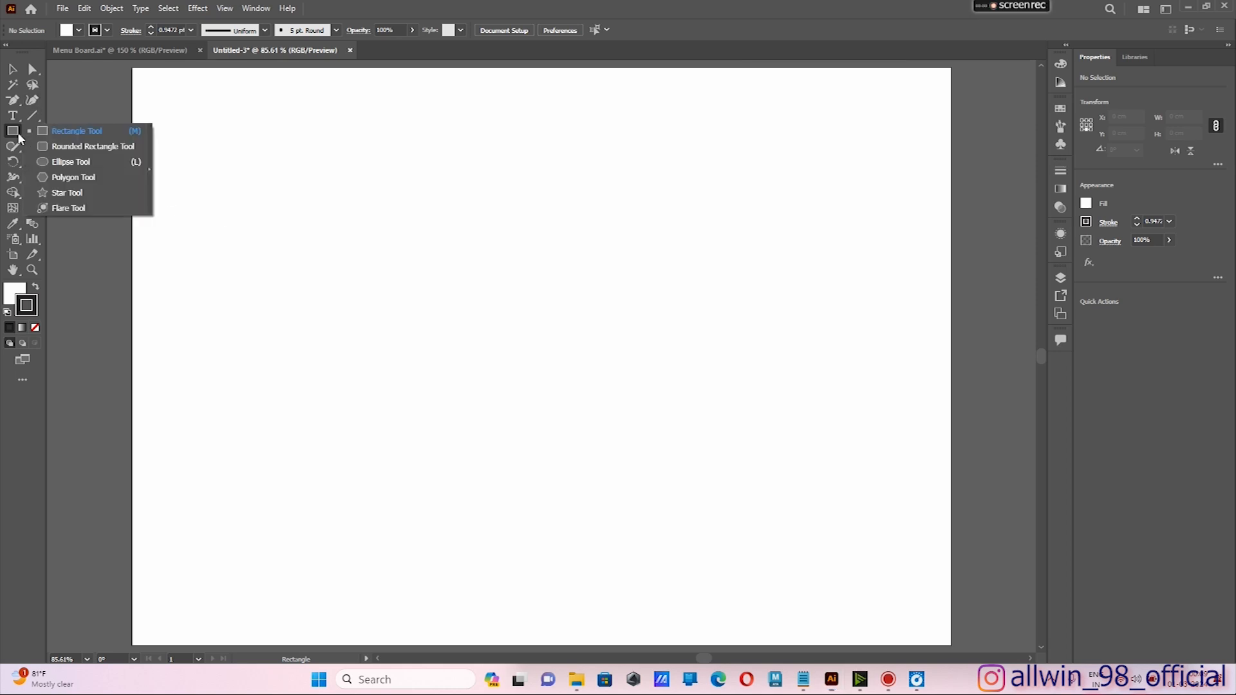
left_click(83, 147)
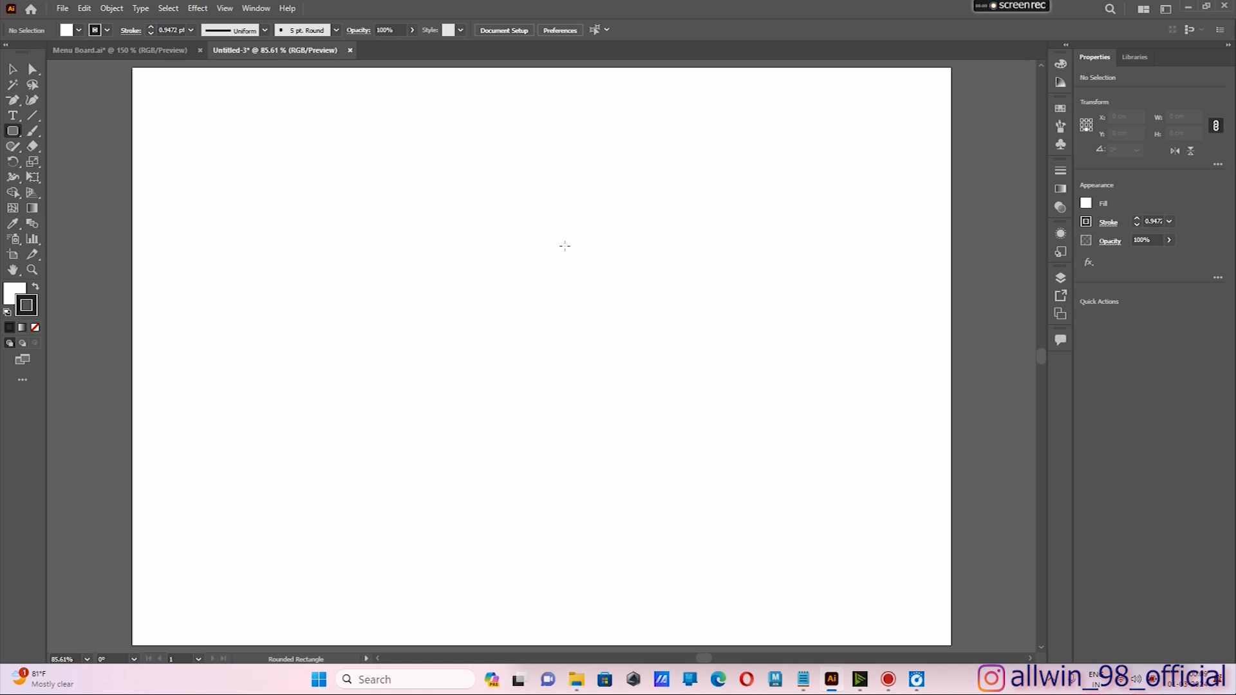
left_click_drag(375, 251, 644, 392)
key("ctrl+z")
left_click_drag(491, 289, 750, 436)
key("ctrl+z")
Create a rounded rectangle with unlinked proportions, 10 cm wide, 5 cm high and a 2 cm corner radius, and delete it.
left_click(535, 257)
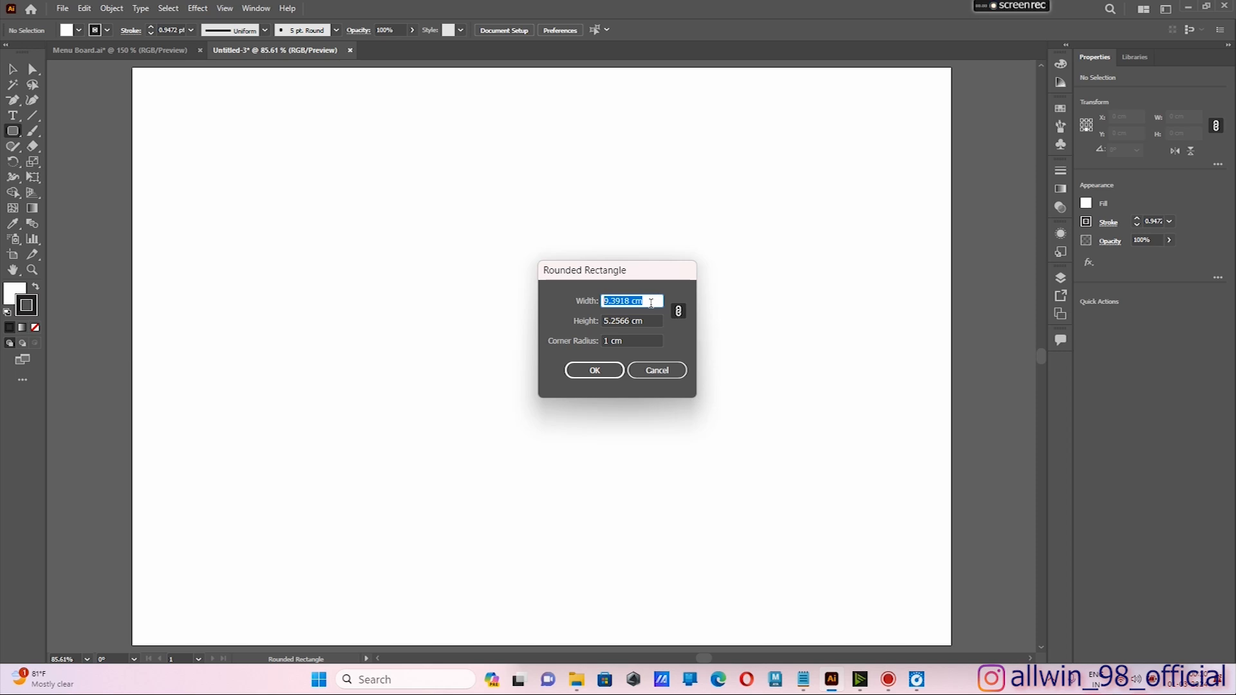
type("50")
left_click(680, 312)
type("10")
key("Tab")
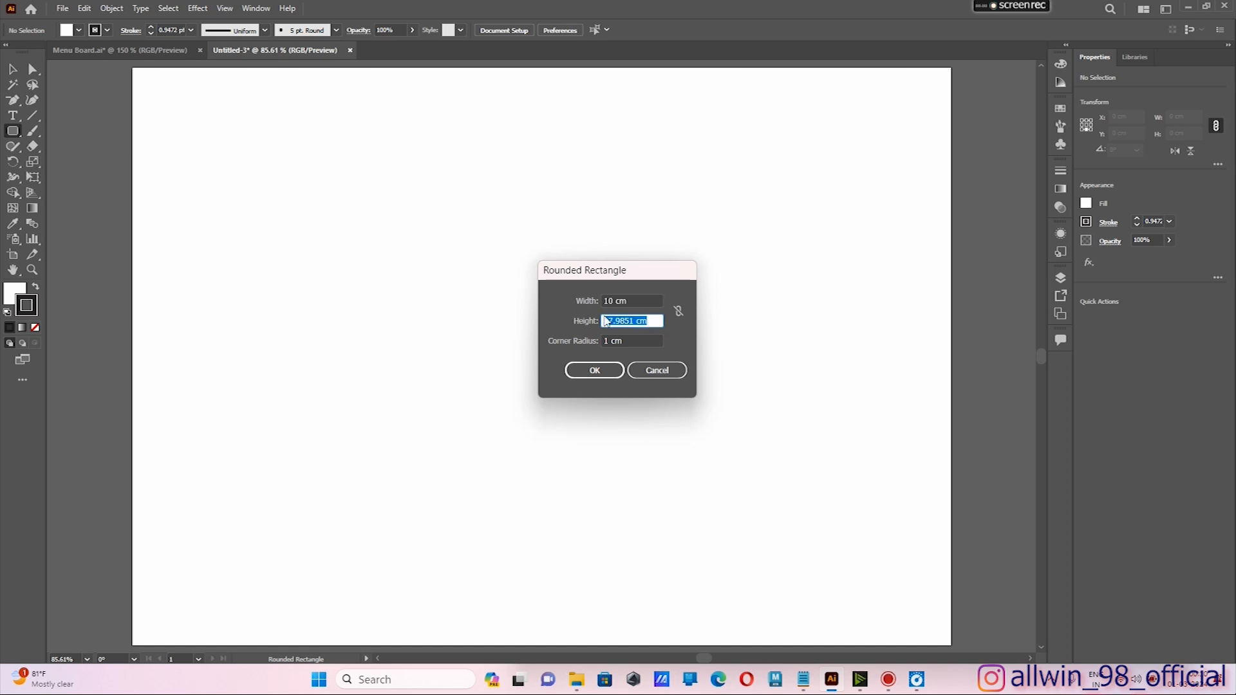
type("5")
key("Tab")
type("2")
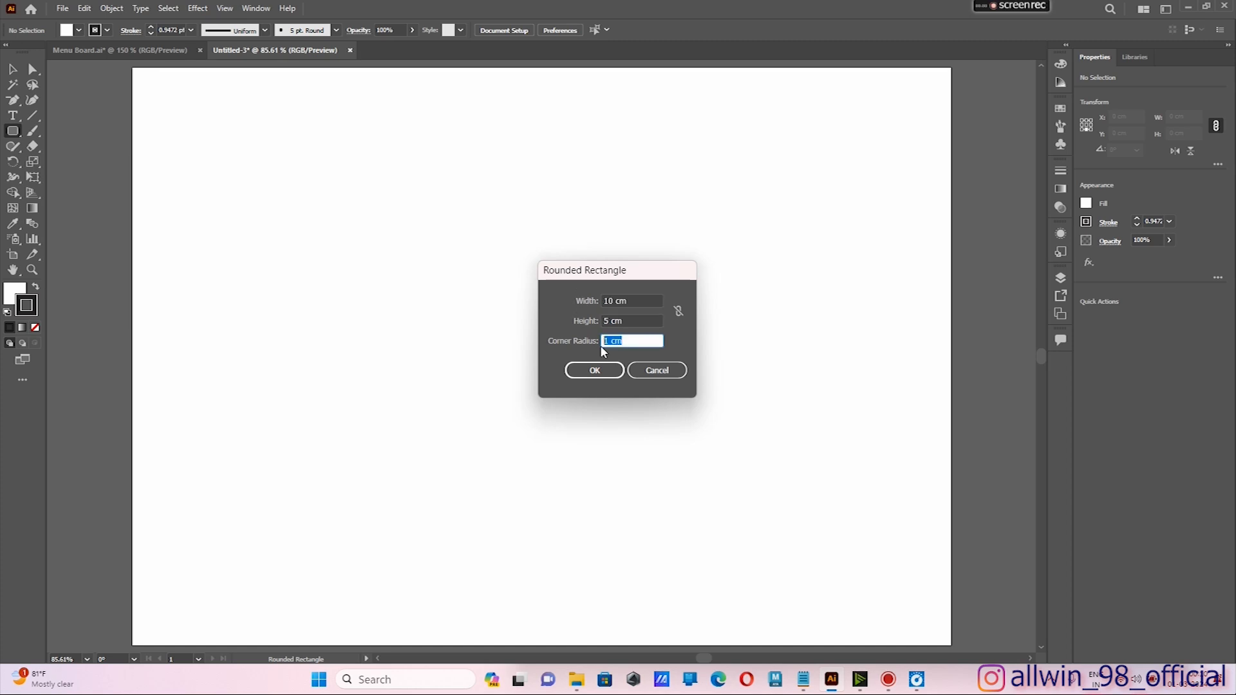
left_click(587, 370)
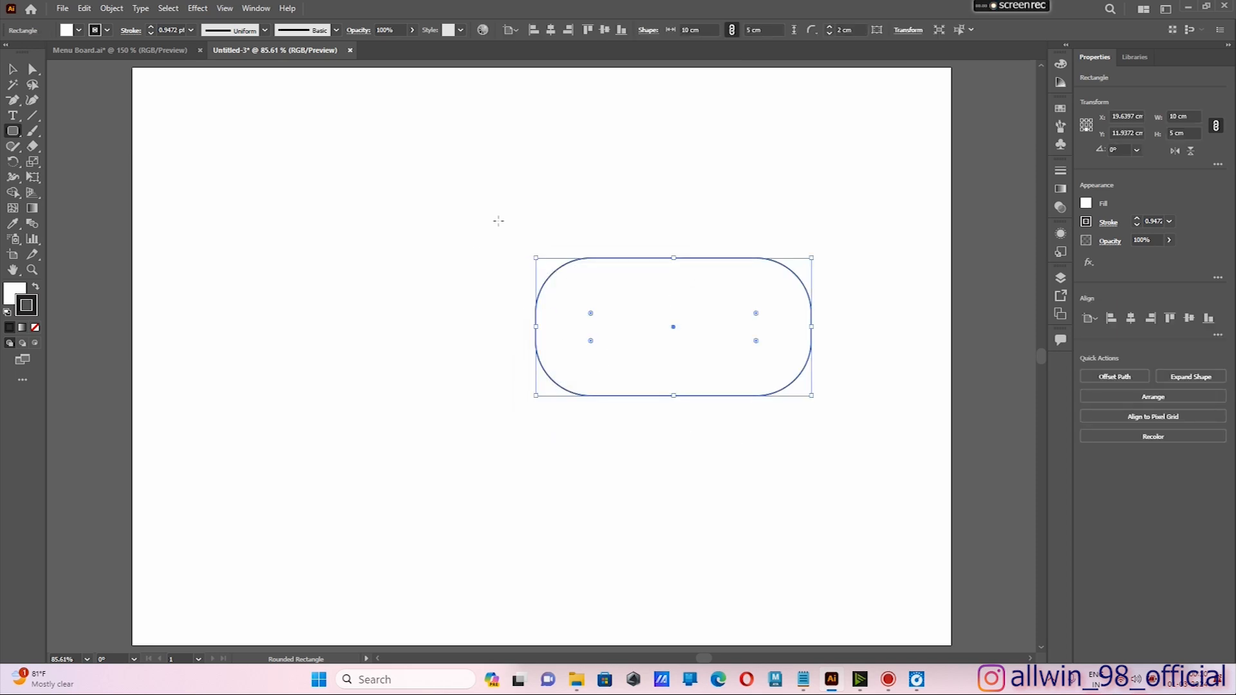
key("Delete")
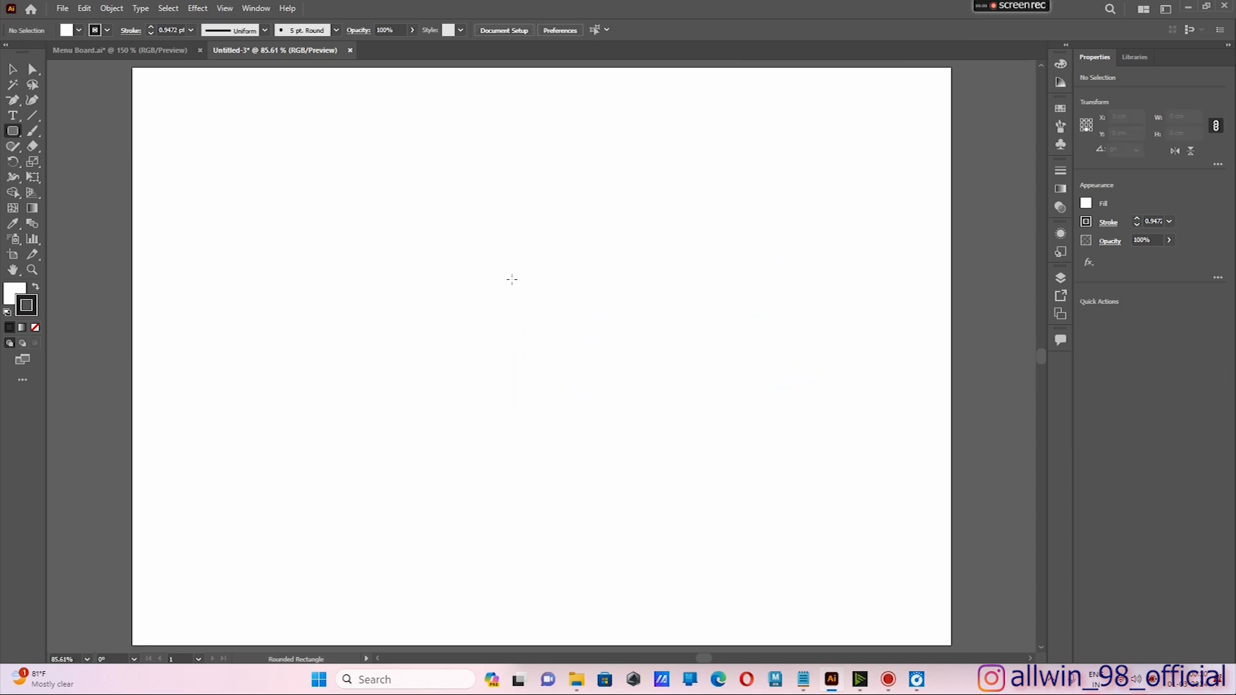
Draw a large wide rounded rectangle and equal-sided rounded shapes about 3.6, 4.7 and 24.3 cm wide around the artboard.
left_click_drag(292, 145, 727, 400)
left_click_drag(541, 433, 715, 577)
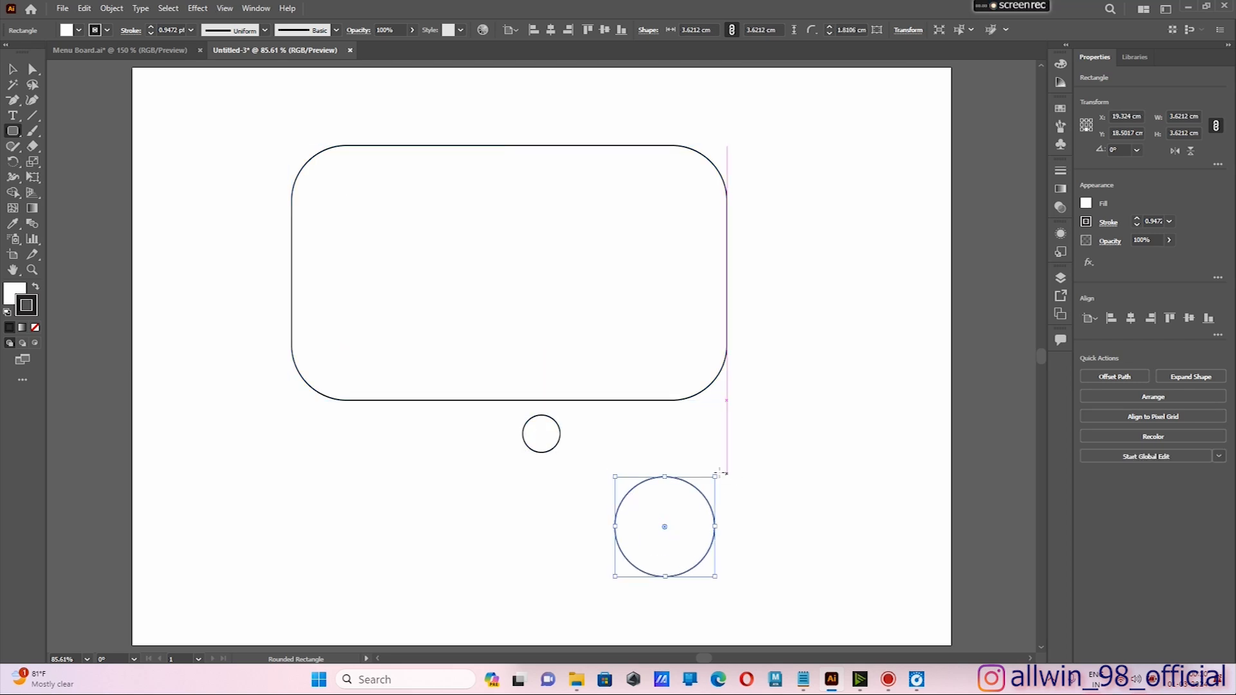
left_click_drag(785, 425, 915, 557)
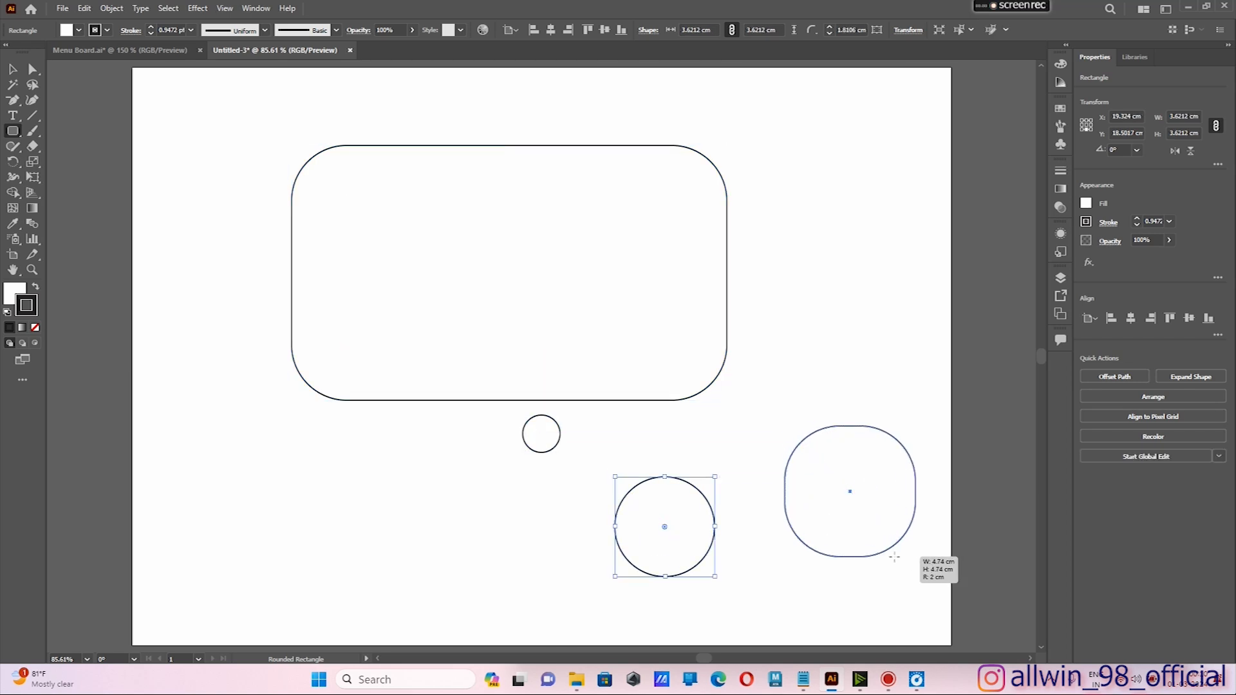
left_click_drag(167, 360, 838, 555)
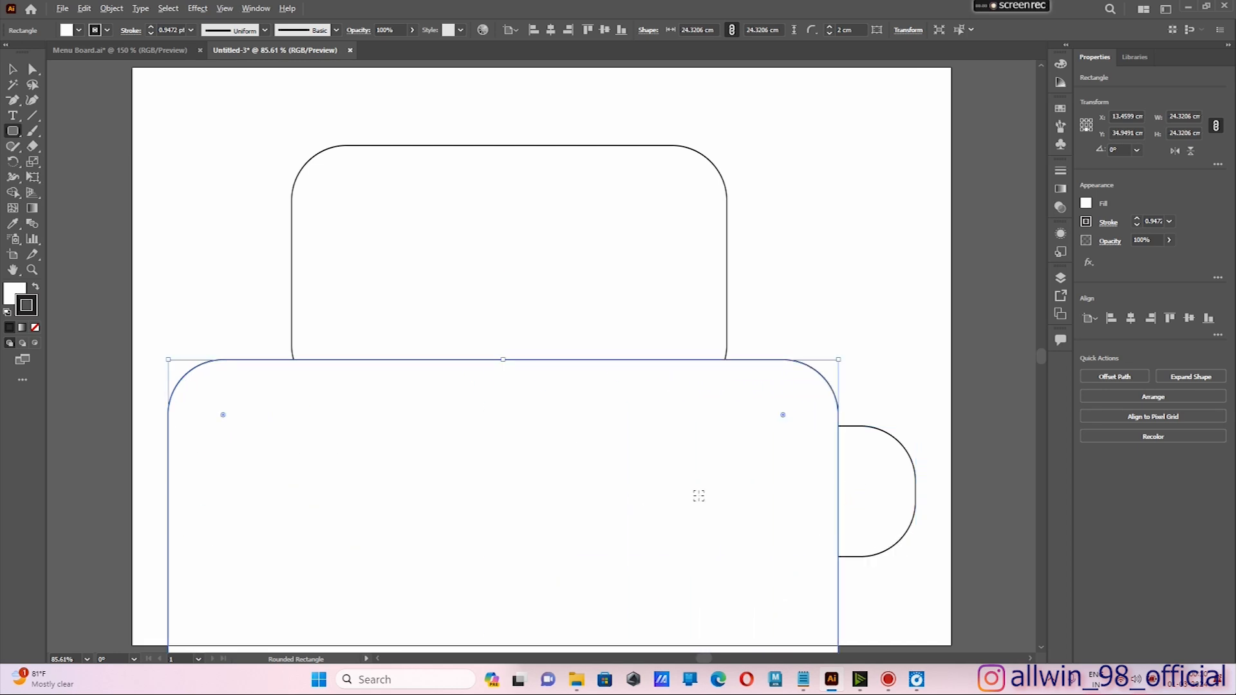
Undo all the freehand rounded rectangles so the artboard is empty.
scroll(699, 495, "down", 3)
scroll(682, 489, "up", 1)
scroll(613, 340, "down", 1)
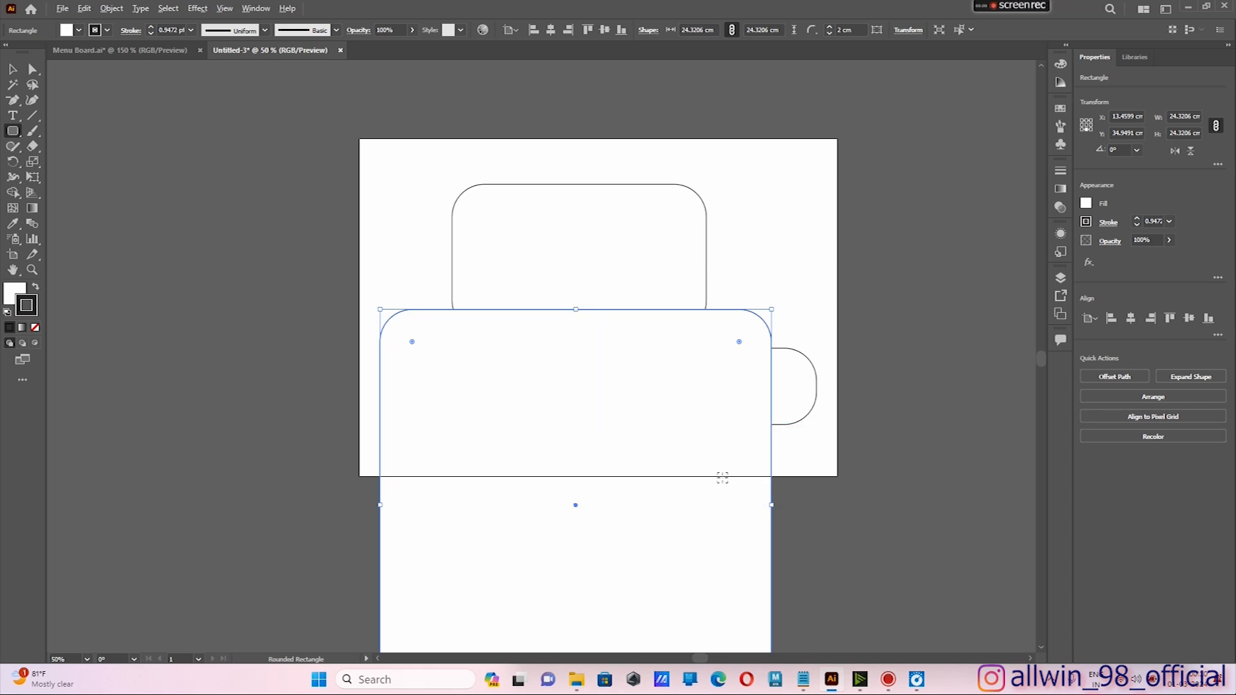
scroll(725, 475, "down", 2)
scroll(725, 475, "up", 3)
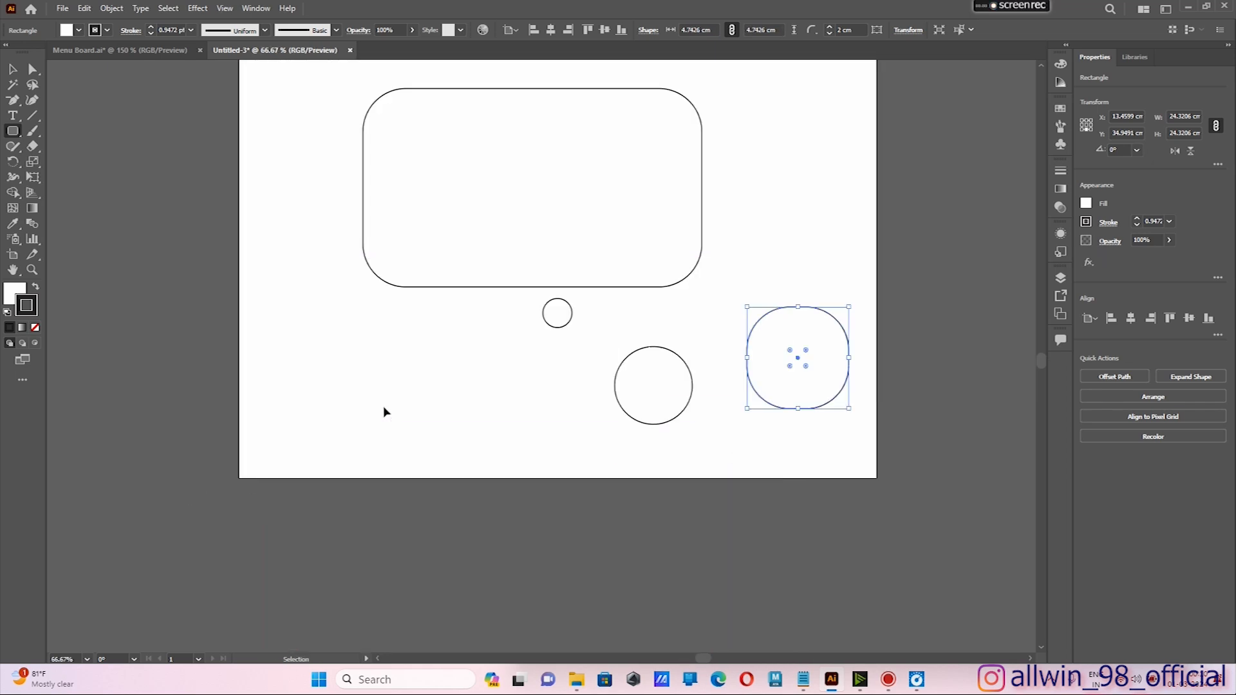
key("ctrl+z")
key("ctrl+z")
key("ctrl+z")
key("ctrl+z")
Create an ellipse exactly 5 cm wide and 10 cm high with the Ellipse tool.
left_click(12, 131)
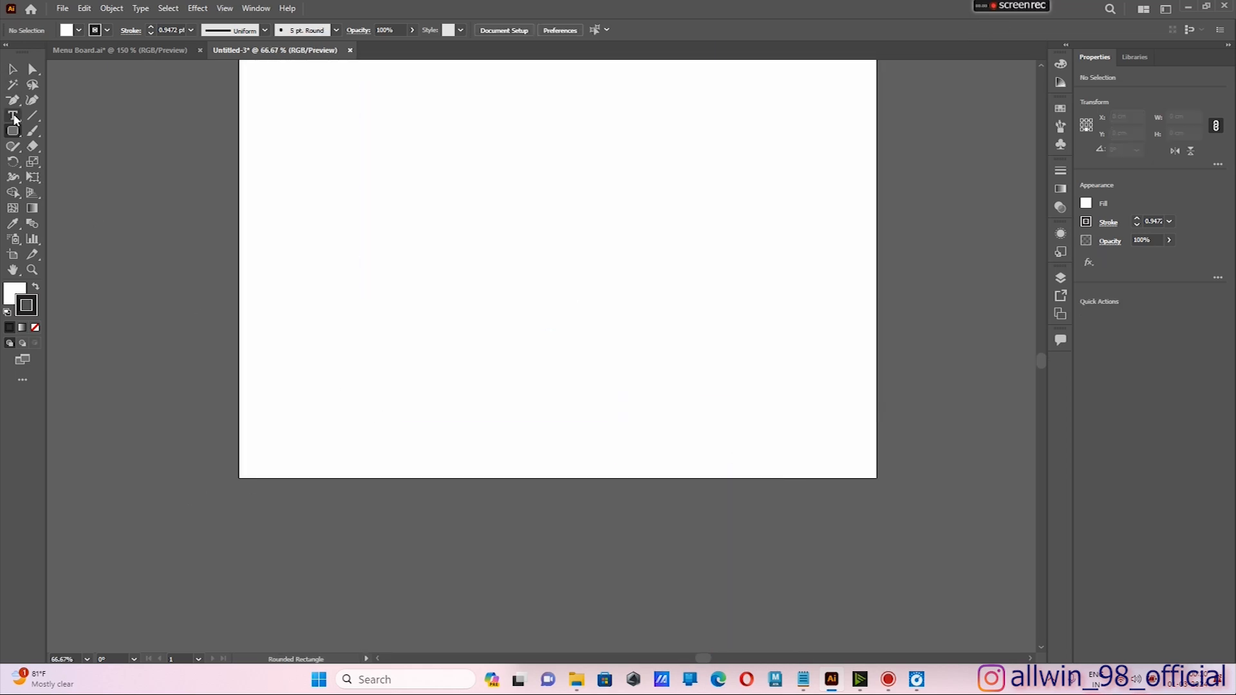
left_click_drag(12, 131, 81, 164)
scroll(792, 448, "up", 1)
scroll(792, 448, "down", 1)
scroll(802, 425, "up", 4)
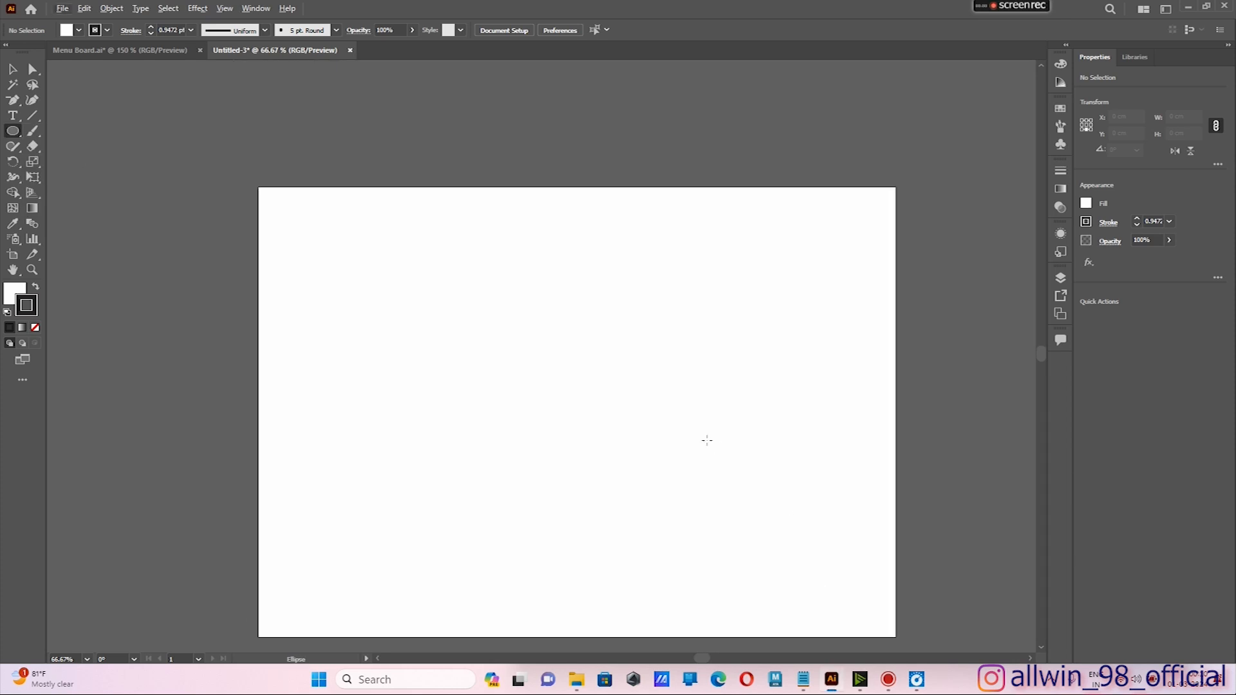
left_click(657, 383)
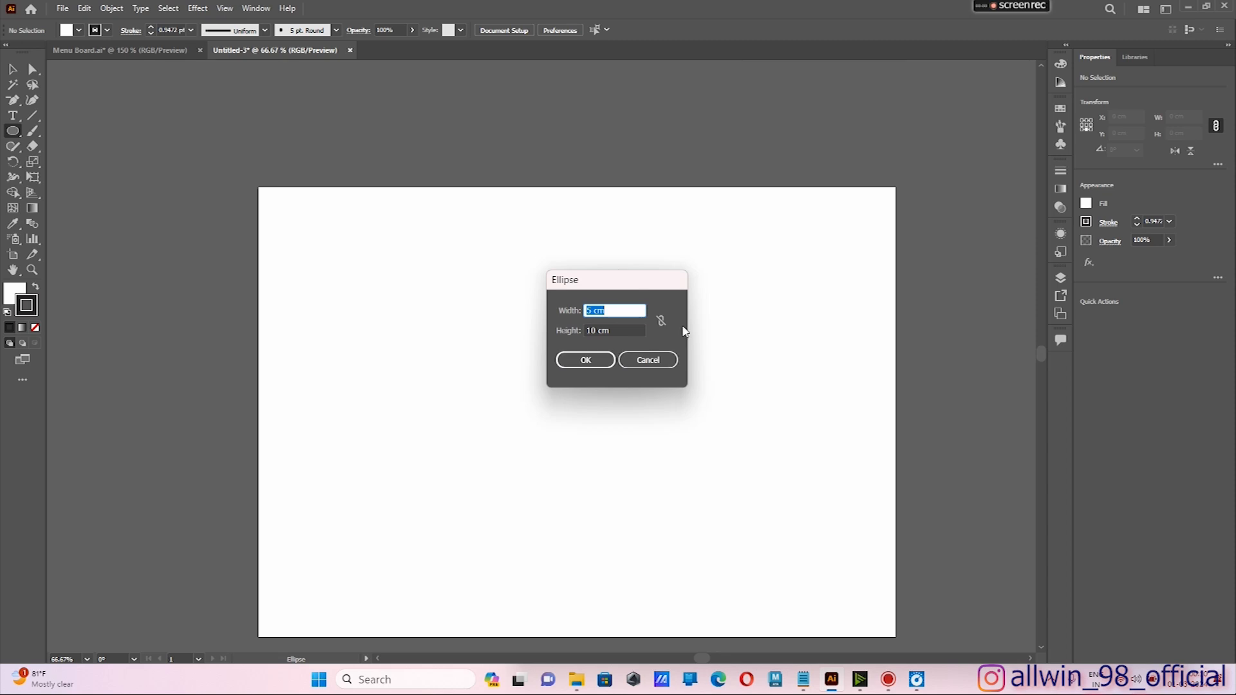
left_click(605, 362)
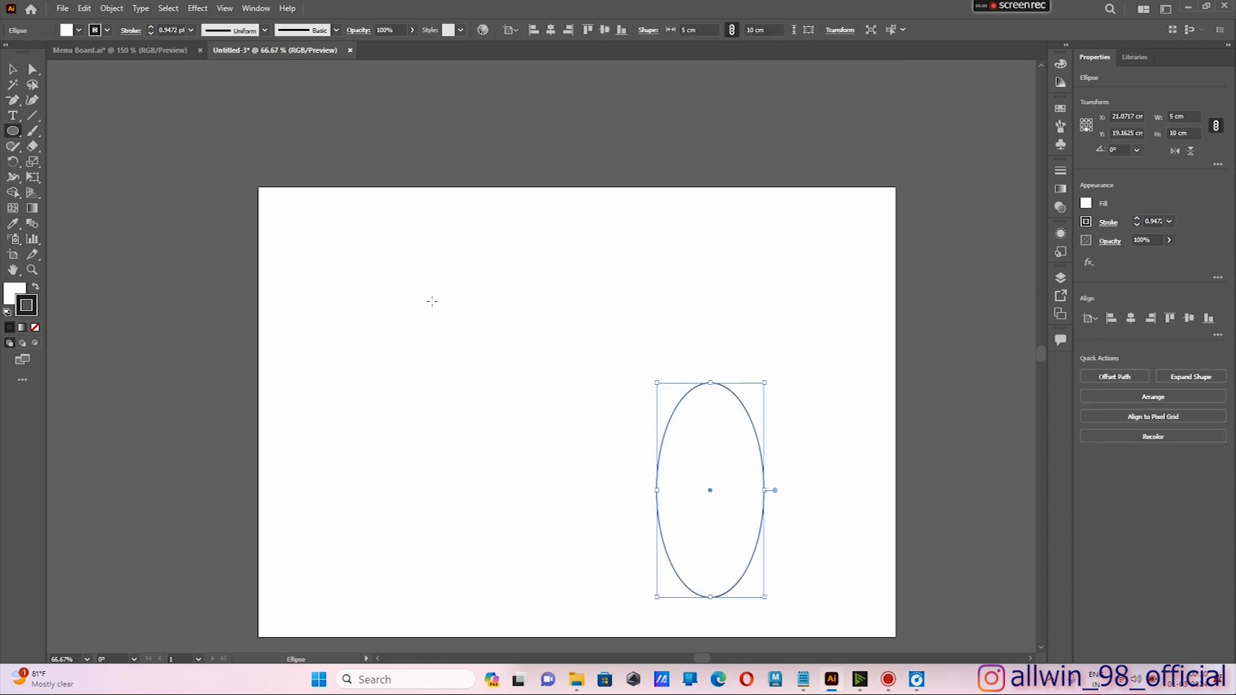
Draw a perfect circle about 9.1 cm wide, a wide ellipse outward from its centre and a circle about 4.8 cm wide.
left_click_drag(426, 284, 623, 480)
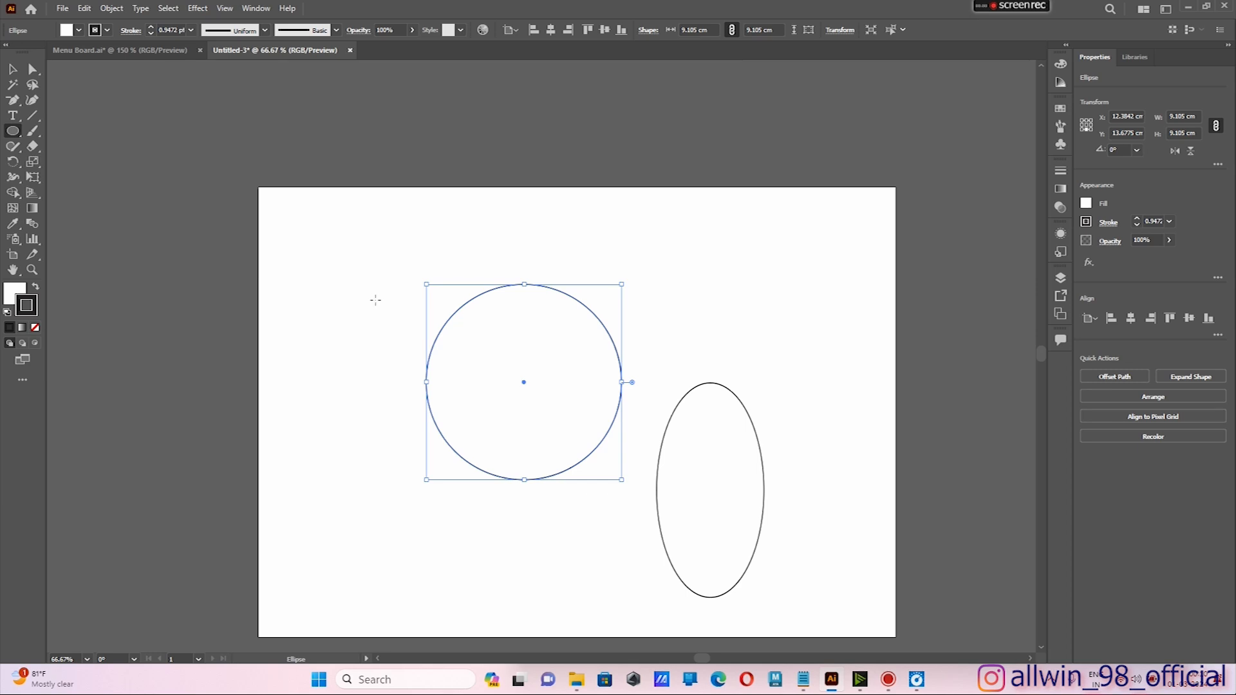
left_click_drag(374, 299, 458, 355)
left_click_drag(700, 298, 803, 402)
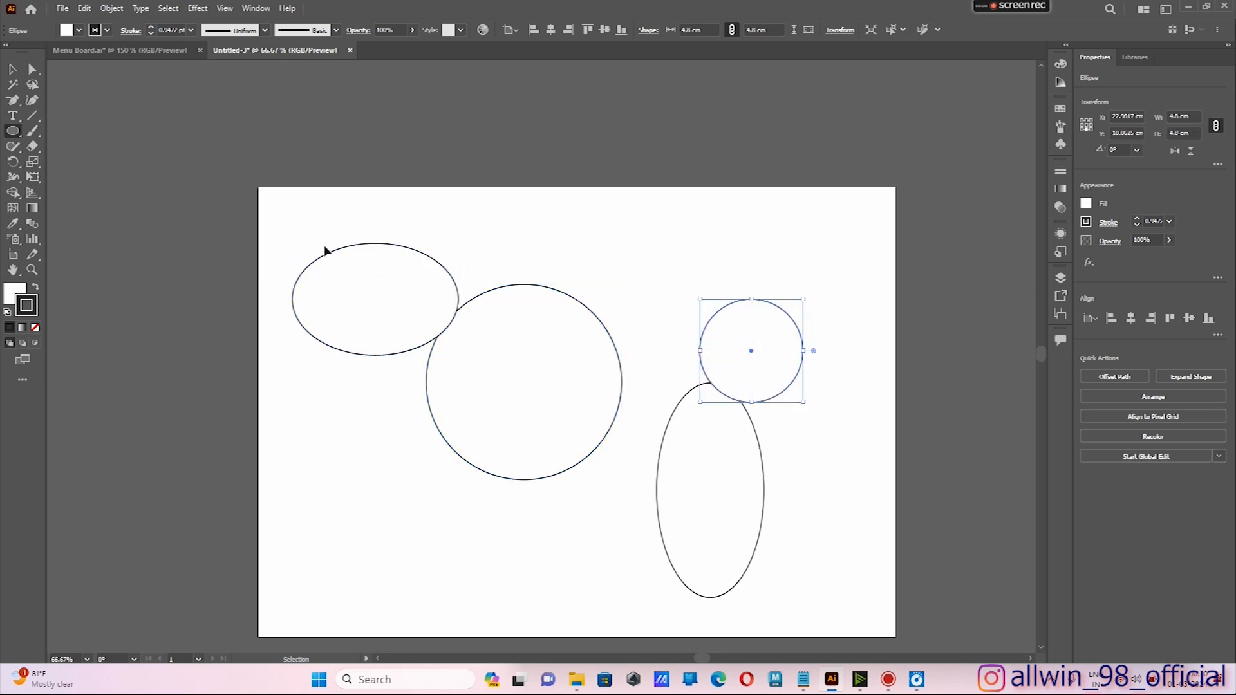
Undo all the ellipses and circles to clear the artboard.
key("ctrl+z")
key("ctrl+z")
key("ctrl+z")
key("ctrl+z")
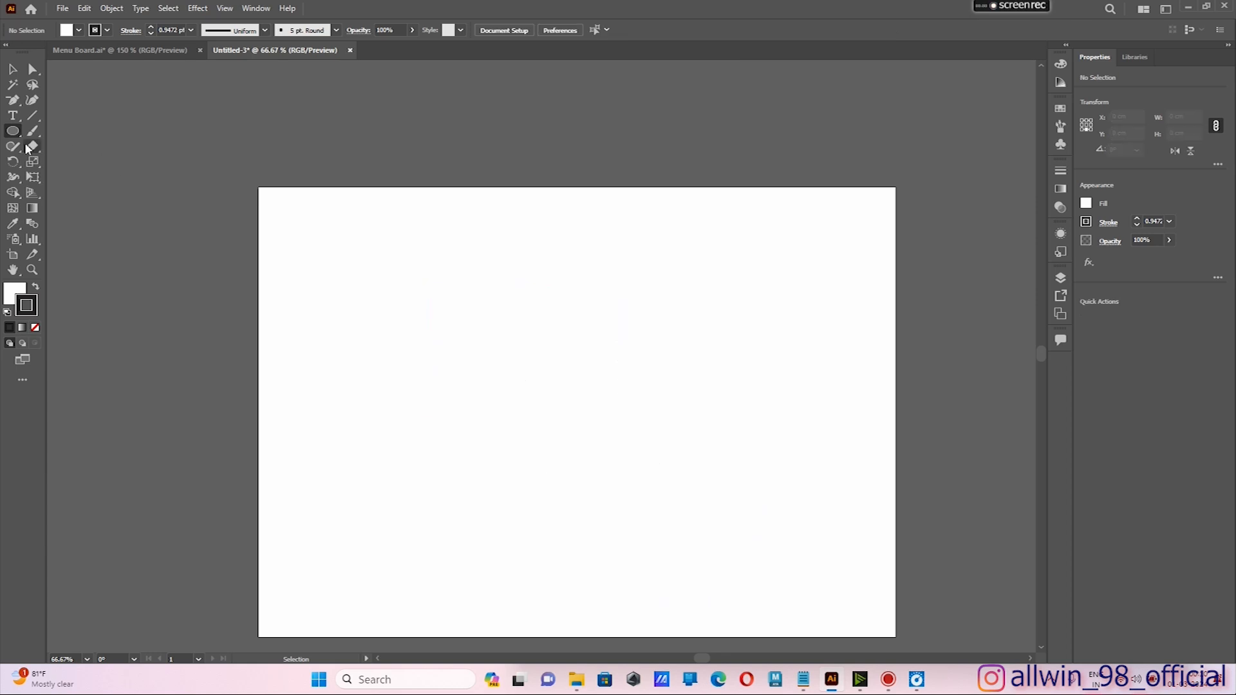
Draw a tilted octagon about 7.4 cm in radius and an exact 8-sided polygon with a 10 cm radius, and undo both.
left_click_drag(13, 131, 76, 177)
left_click_drag(492, 318, 624, 407)
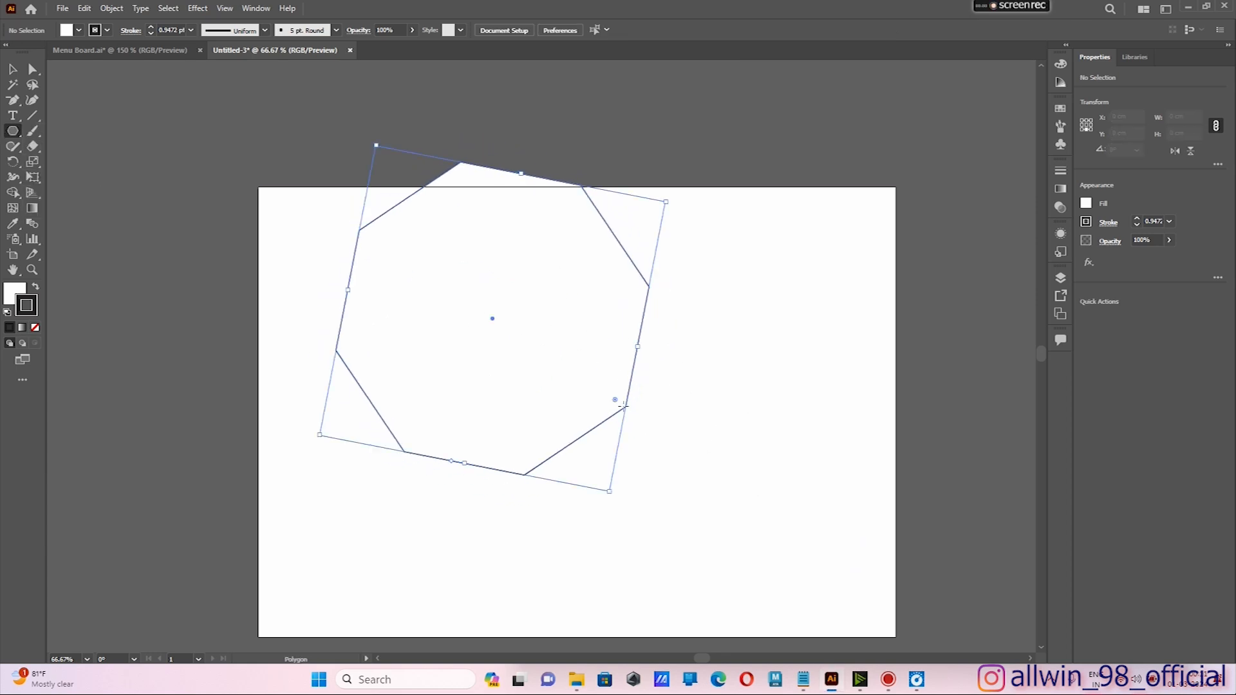
left_click(750, 367)
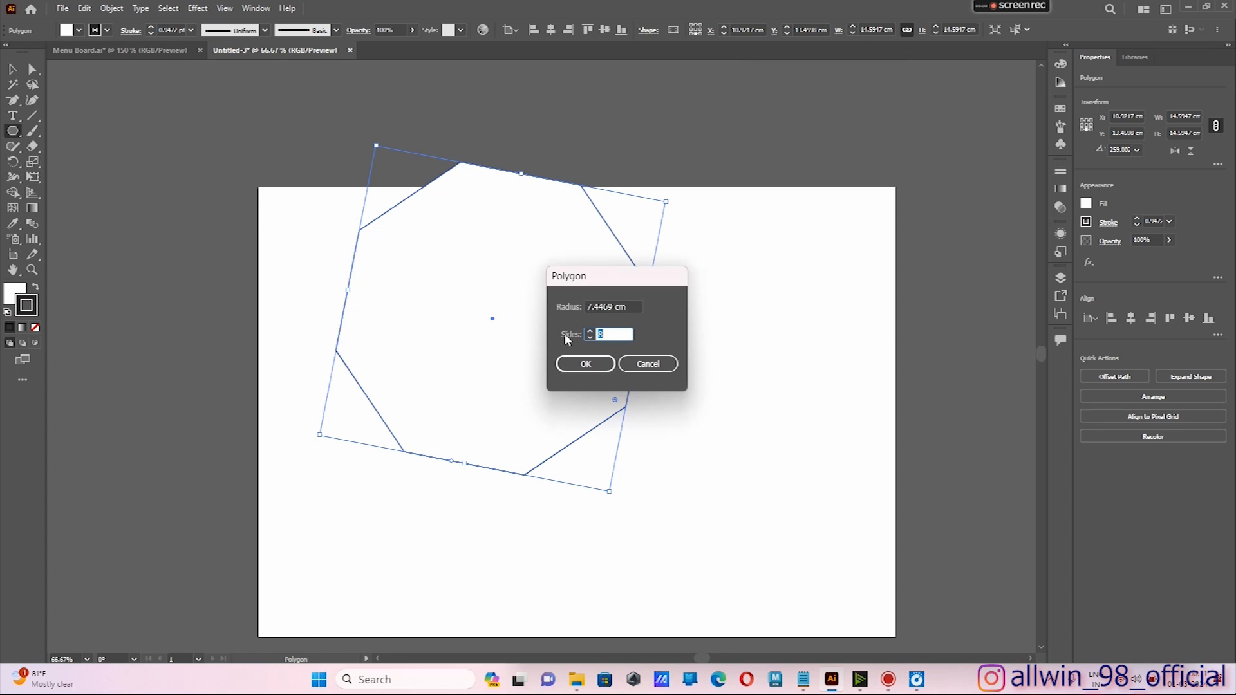
left_click(601, 335)
left_click(628, 307)
type("10")
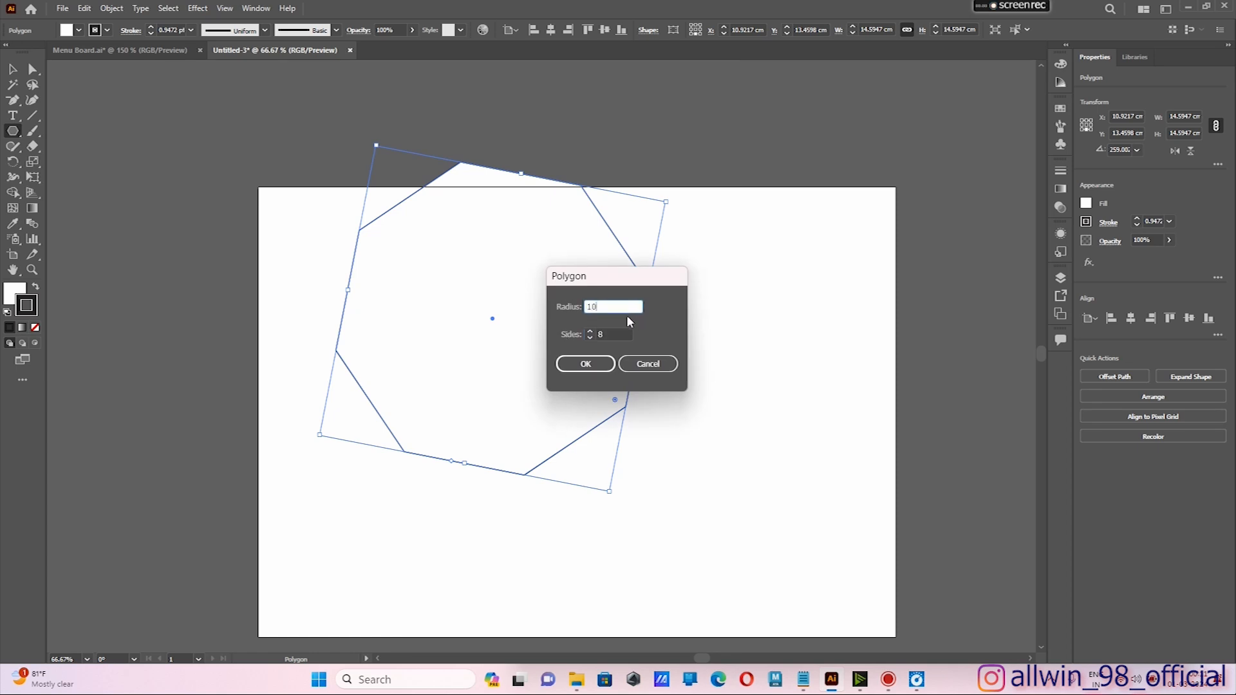
left_click(585, 363)
scroll(729, 407, "down", 1)
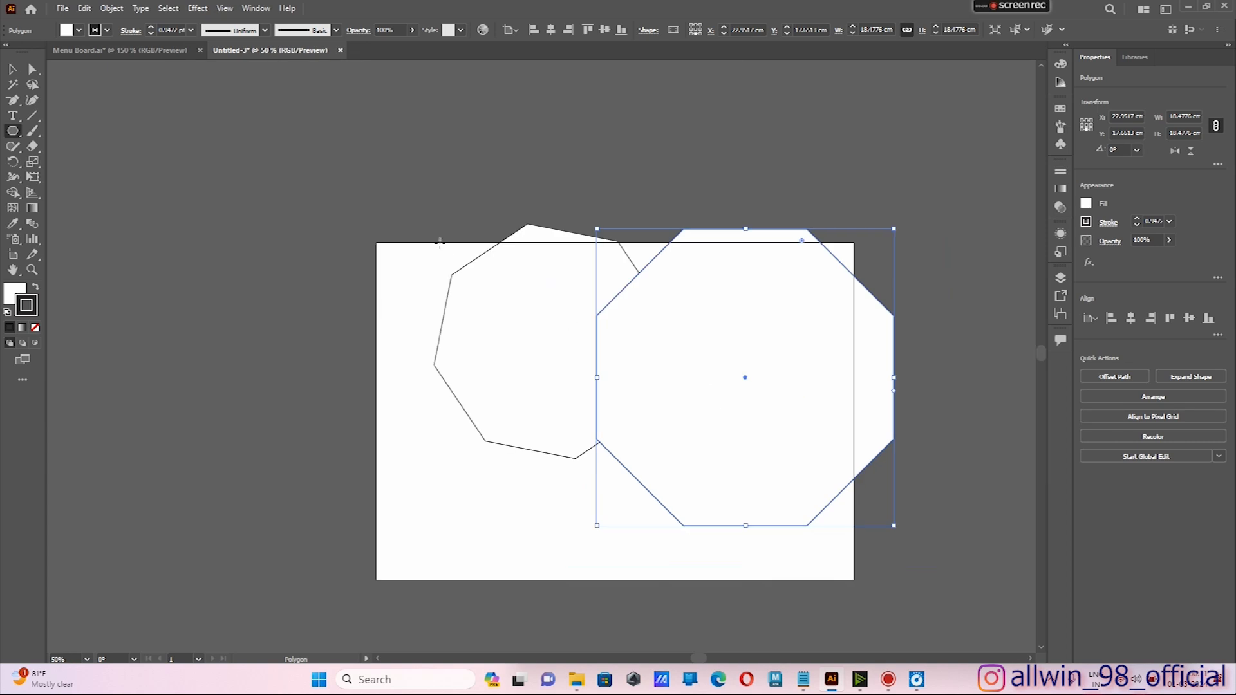
key("ctrl+z")
key("ctrl+z")
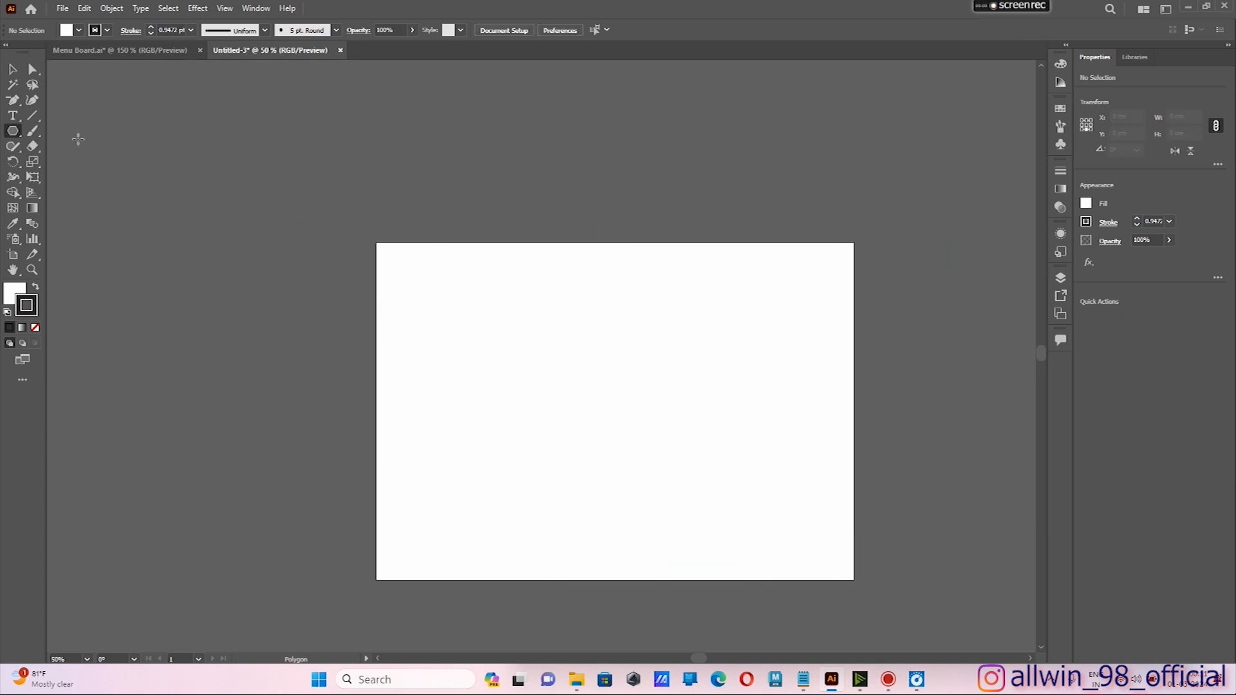
Draw several trial five-pointed stars about 8 cm in outer radius outward from their centres with the Star tool, and undo them.
left_click(15, 134)
left_click(59, 194)
scroll(640, 455, "up", 1)
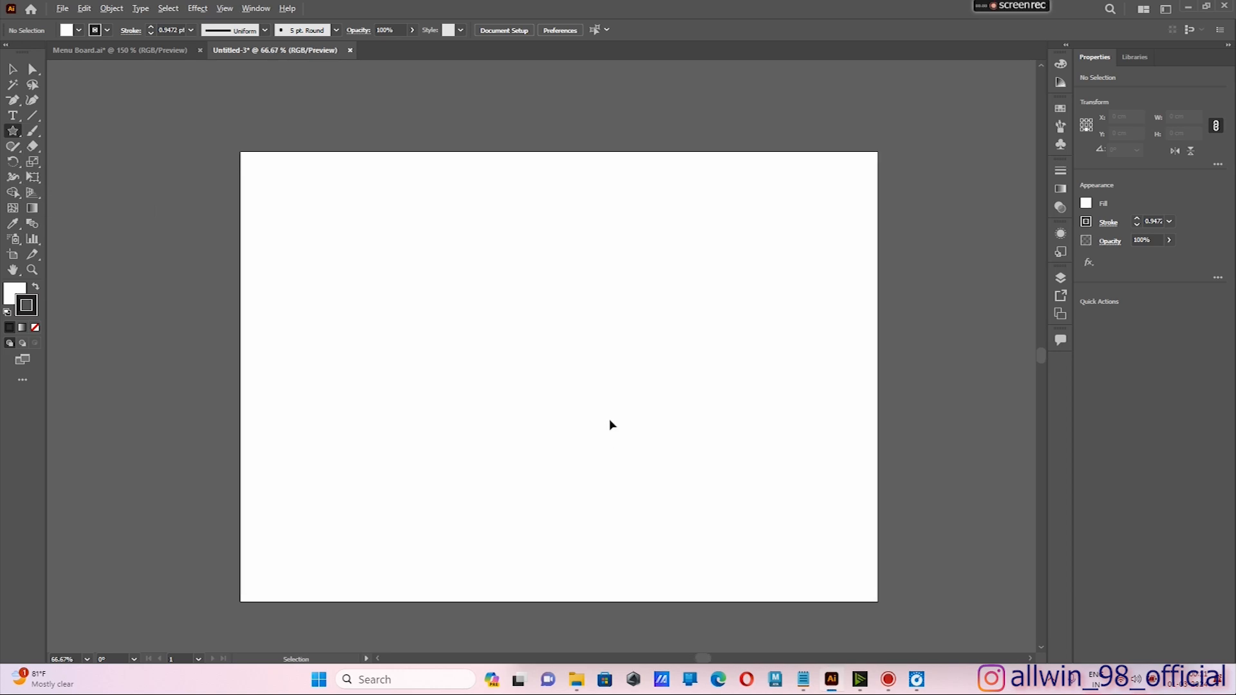
scroll(609, 421, "up", 1)
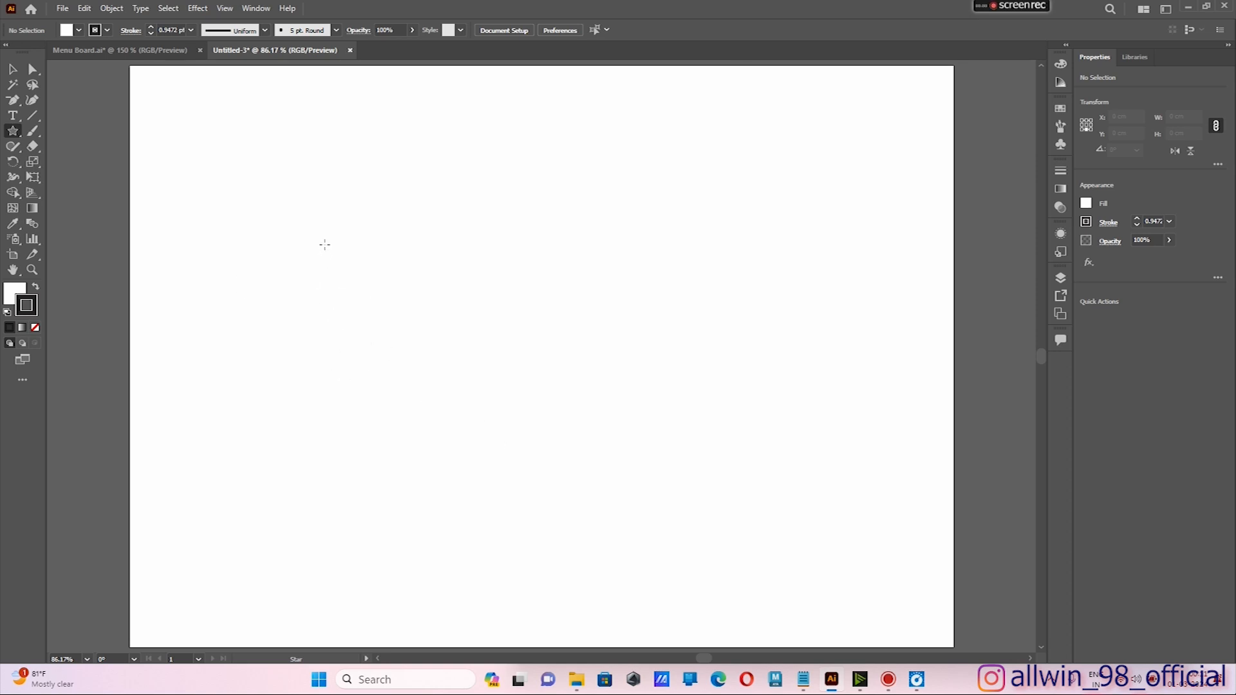
left_click_drag(320, 257, 534, 345)
left_click_drag(646, 309, 813, 460)
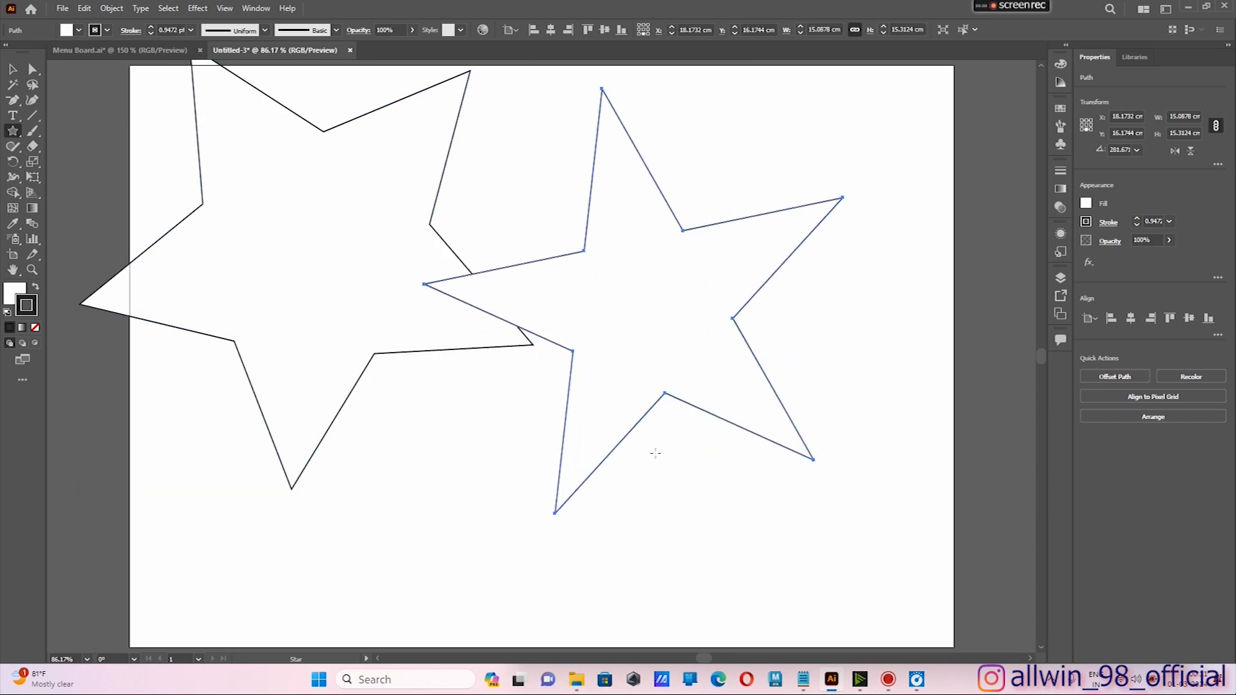
left_click_drag(455, 435, 656, 542)
key("ctrl+z")
key("ctrl+z")
key("ctrl+z")
key("ctrl+z")
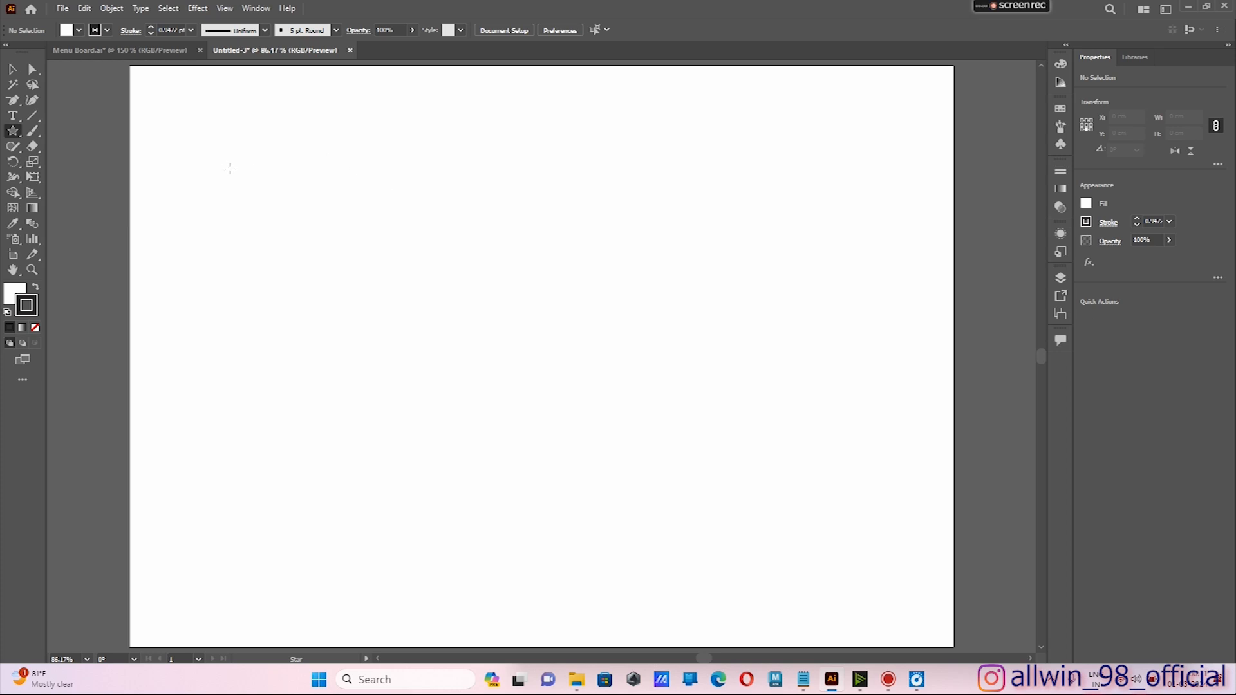
Create a five-pointed star with Radius 1 of 10 cm and Radius 2 of 5 cm, and delete it.
left_click(548, 240)
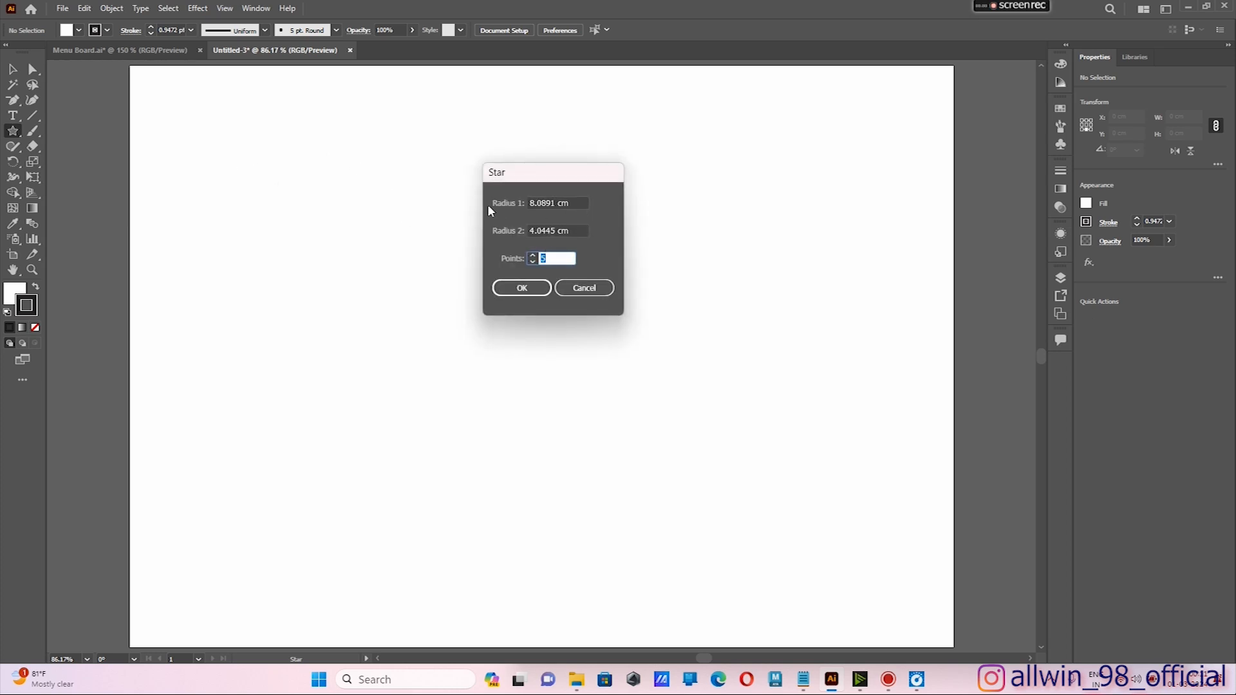
left_click(543, 258)
left_click_drag(577, 203, 520, 206)
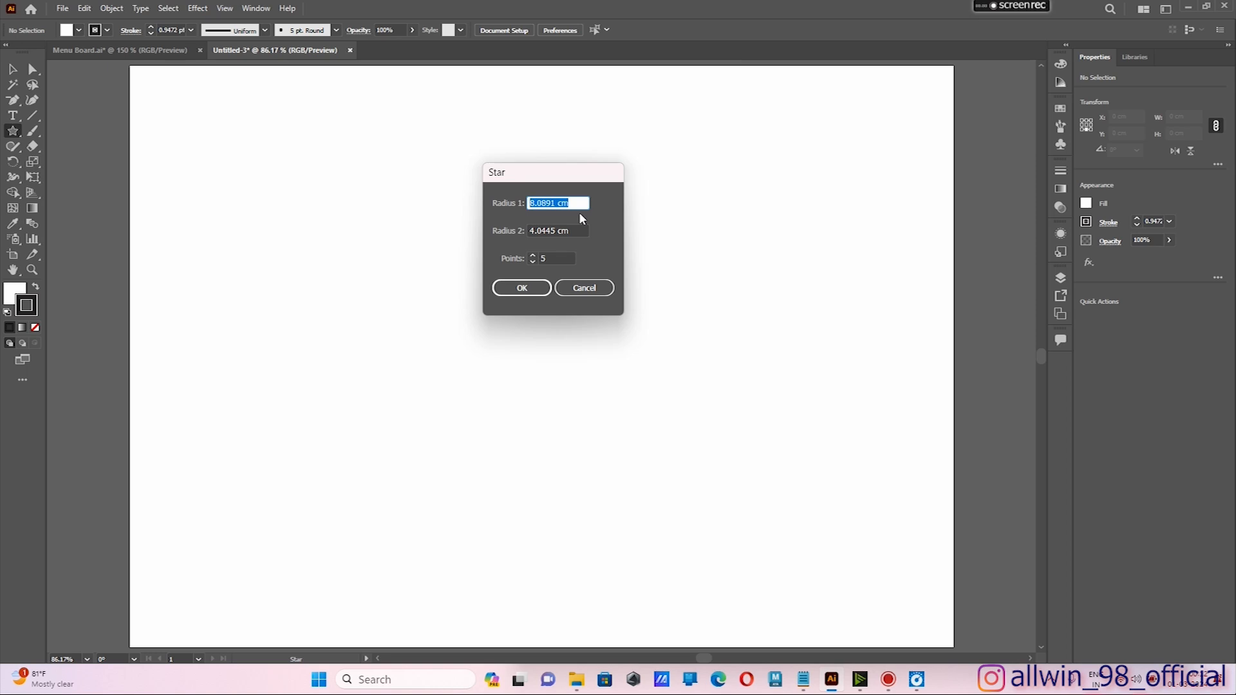
type("10")
key("Tab")
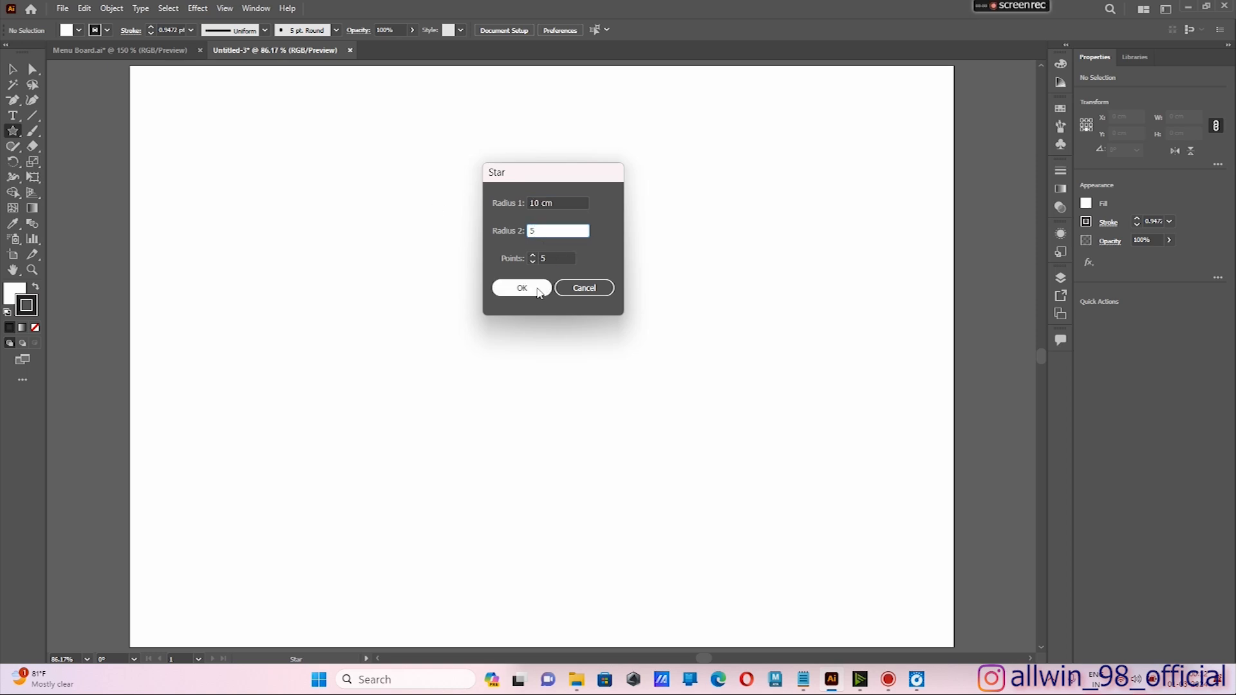
left_click(521, 287)
scroll(654, 345, "down", 1)
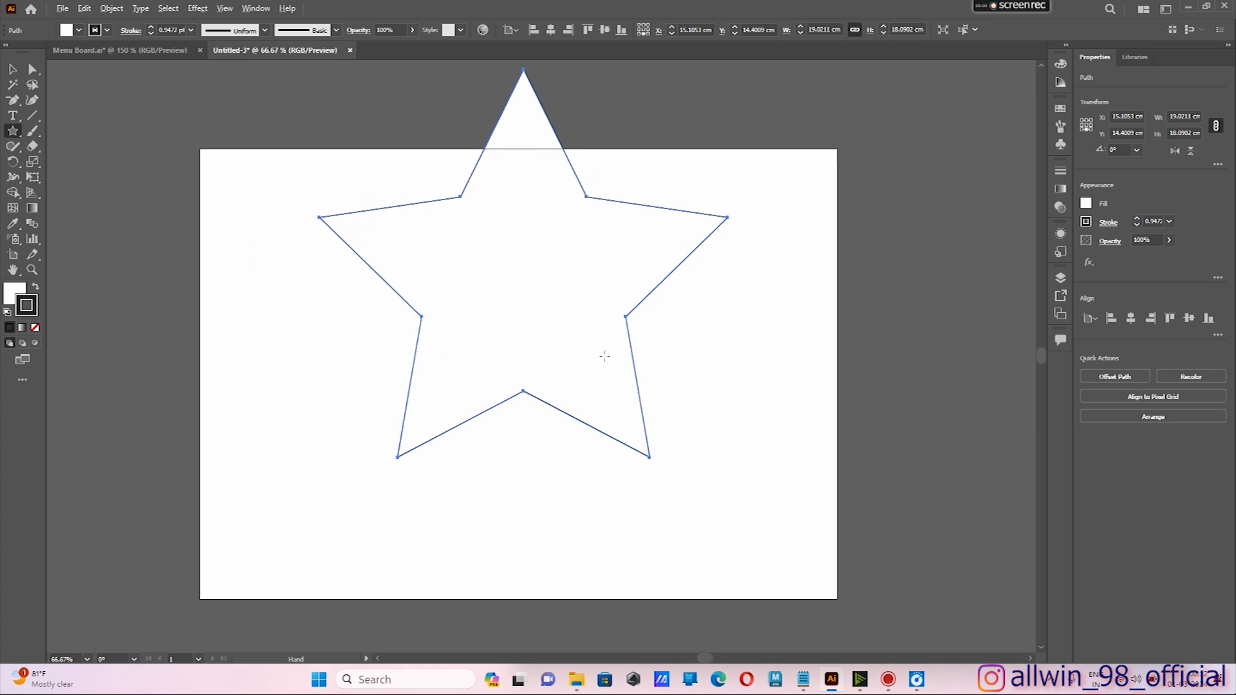
key("Delete")
Create a five-pointed star with Radius 1 of 5 cm and Radius 2 of 2 cm in the artboard's upper middle.
left_click(644, 257)
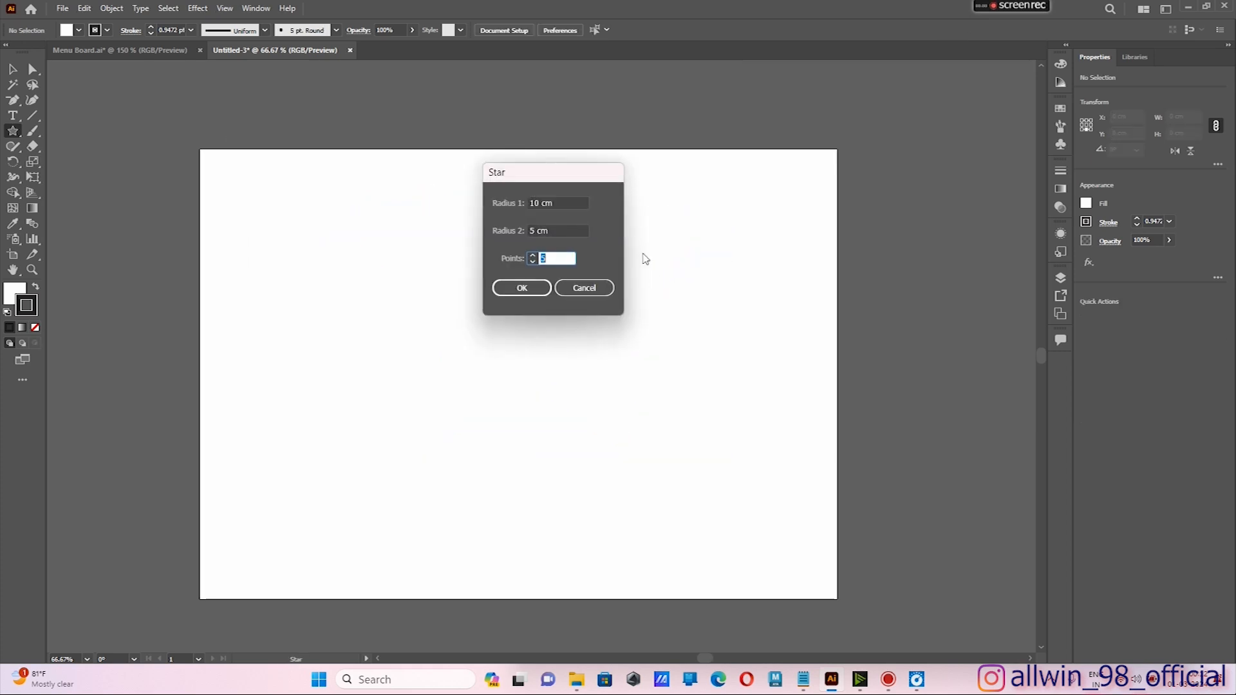
left_click(571, 203)
type("5")
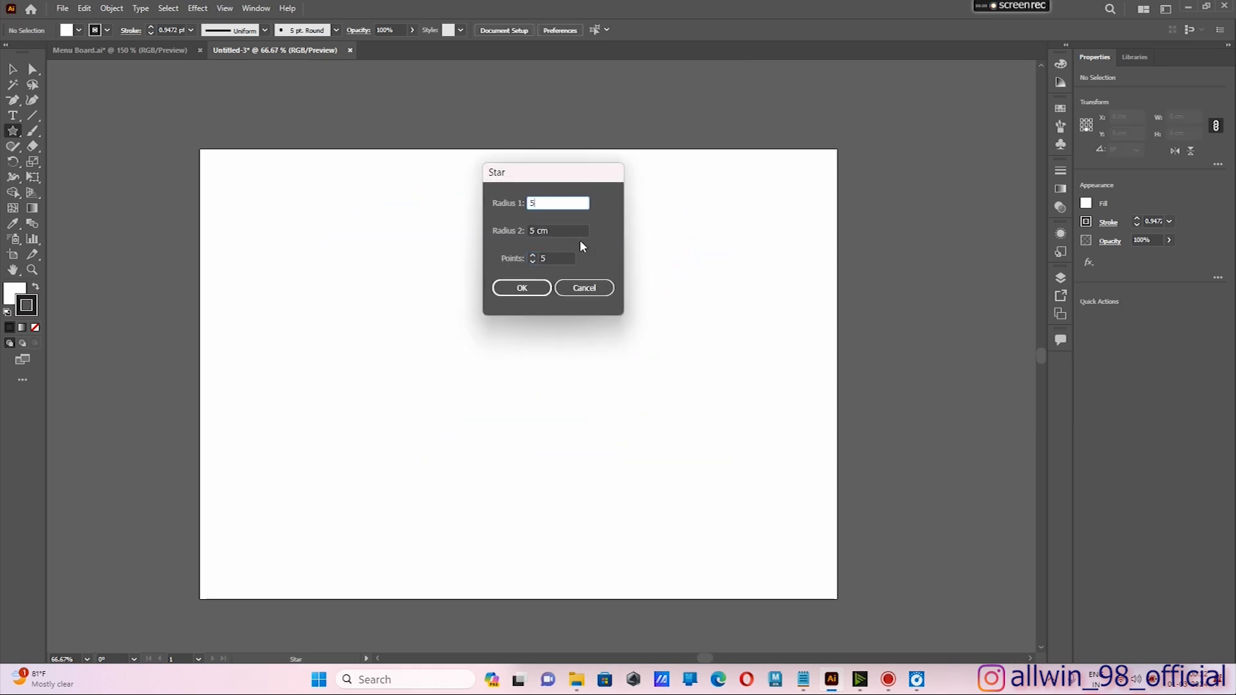
left_click(539, 228)
type("2")
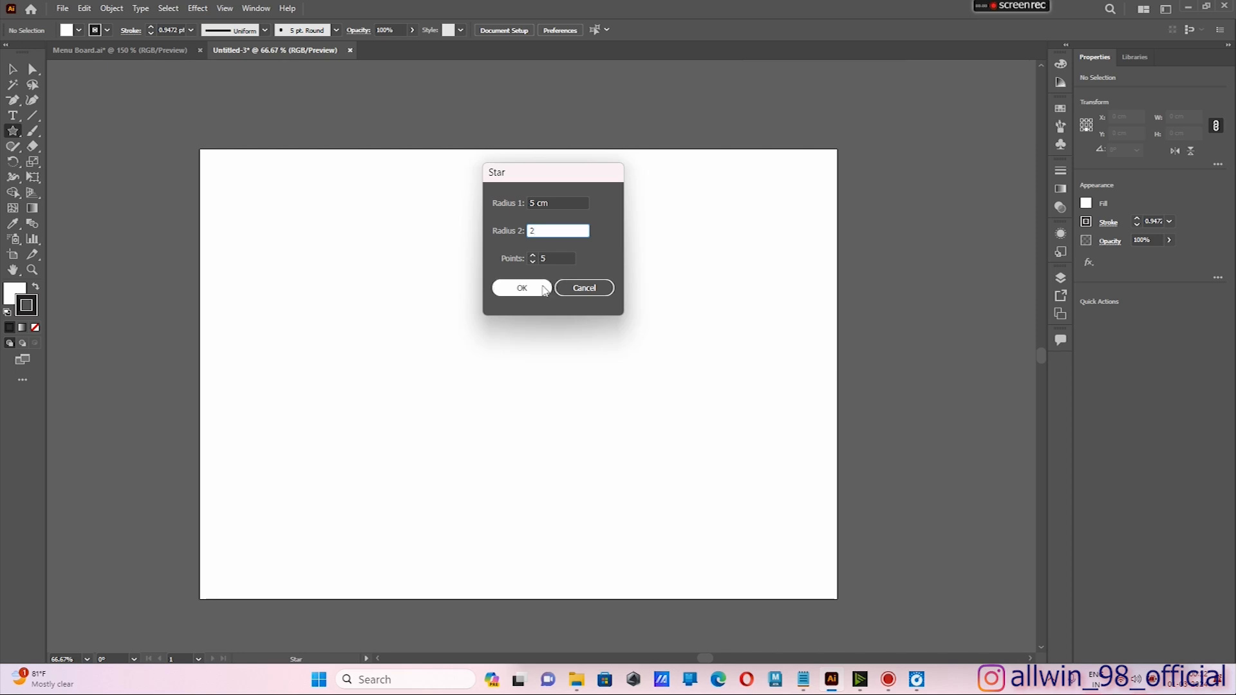
left_click(521, 288)
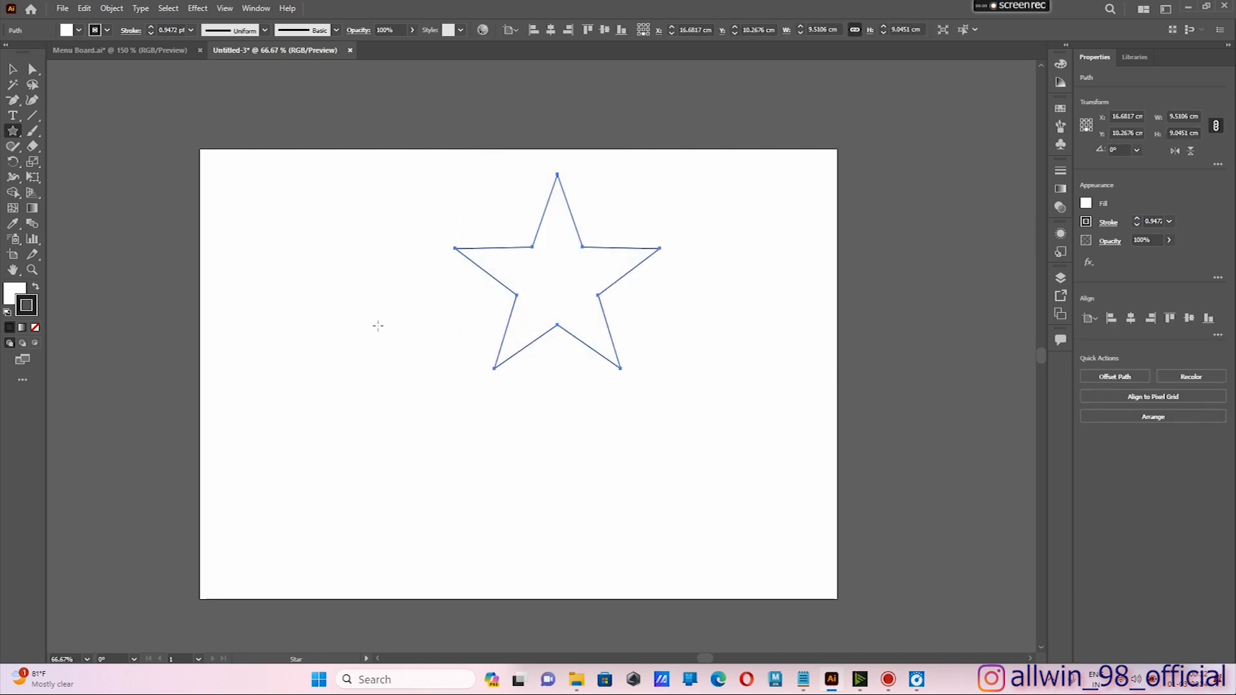
Create an eight-pointed star with Radius 1 of 10 cm and Radius 2 of 2 cm beside the first star, and undo both stars.
left_click(345, 321)
left_click_drag(579, 185, 778, 206)
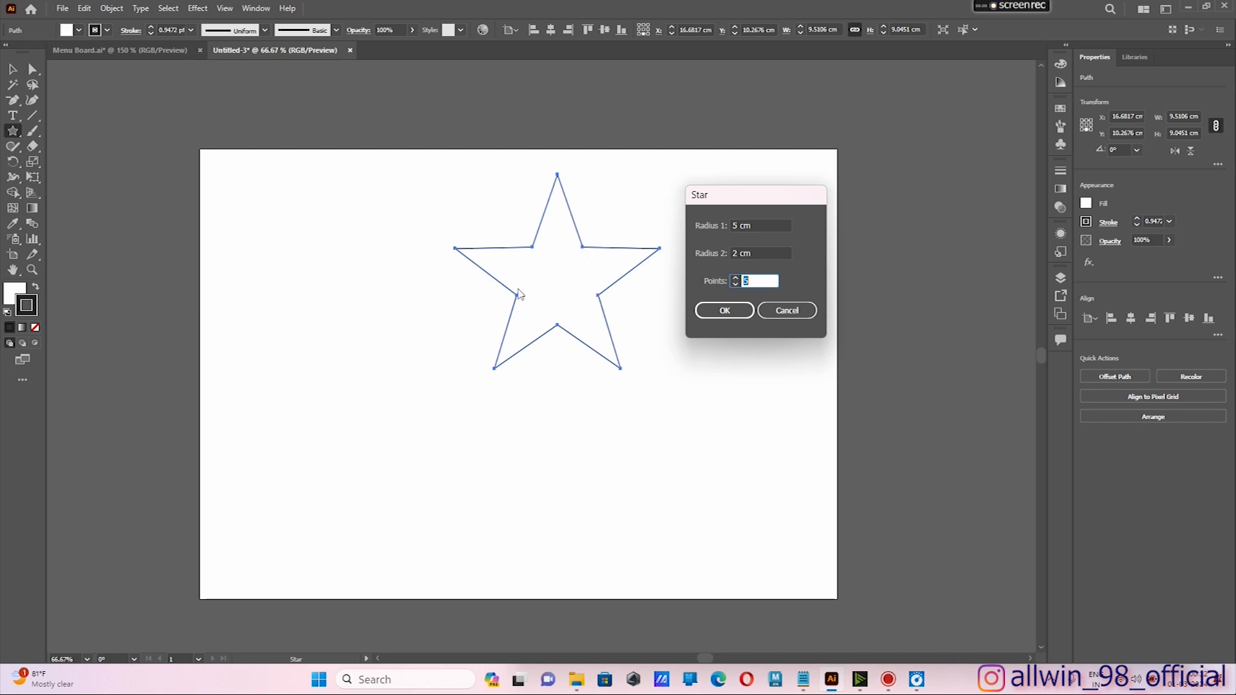
left_click(760, 225)
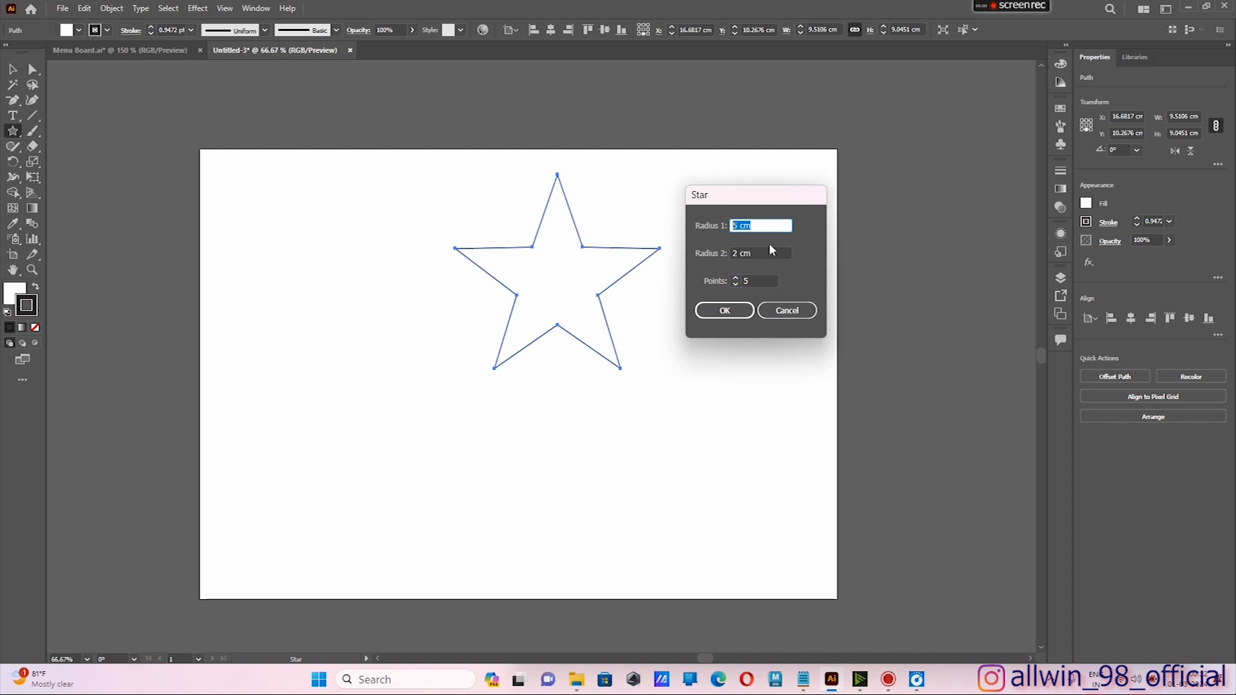
type("10")
left_click_drag(745, 252, 698, 257)
type("1")
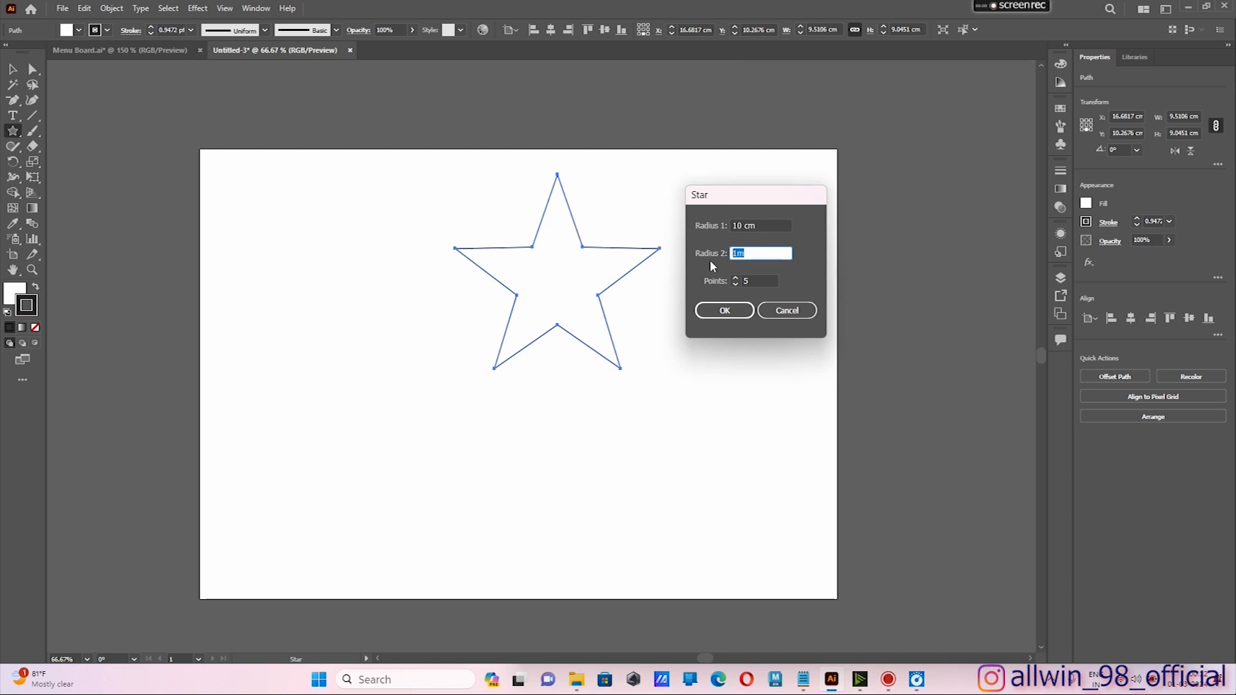
type("2")
left_click(736, 280)
type("8")
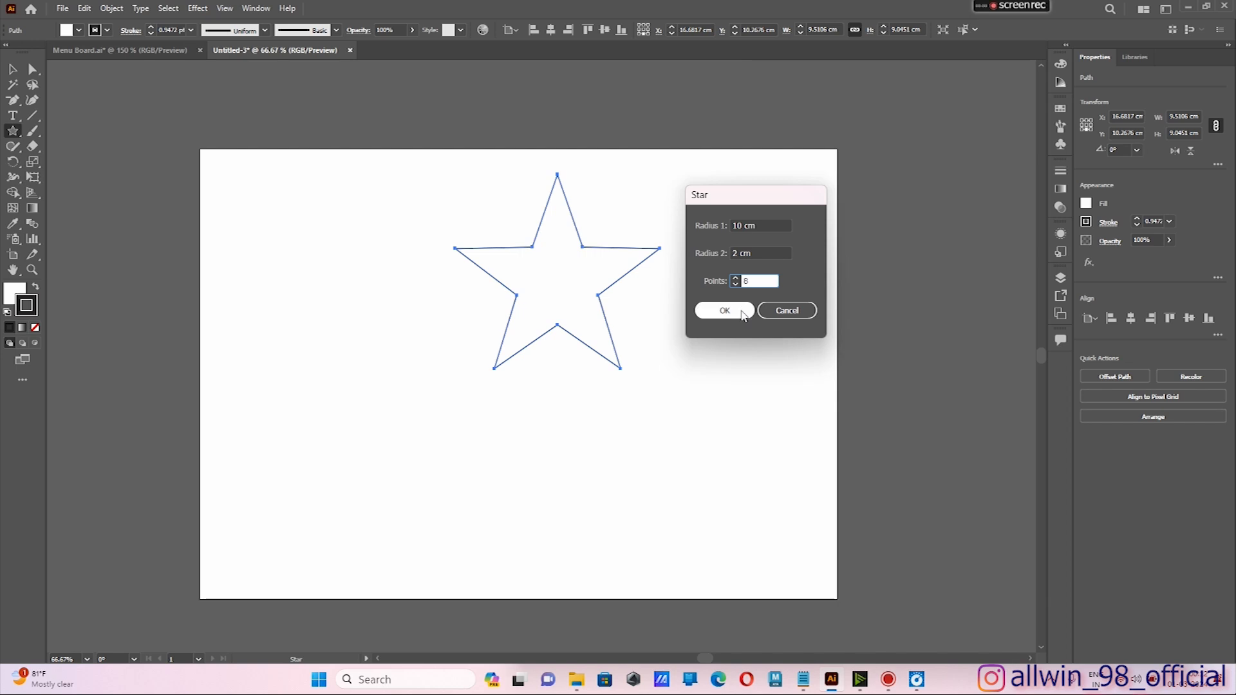
left_click(740, 309)
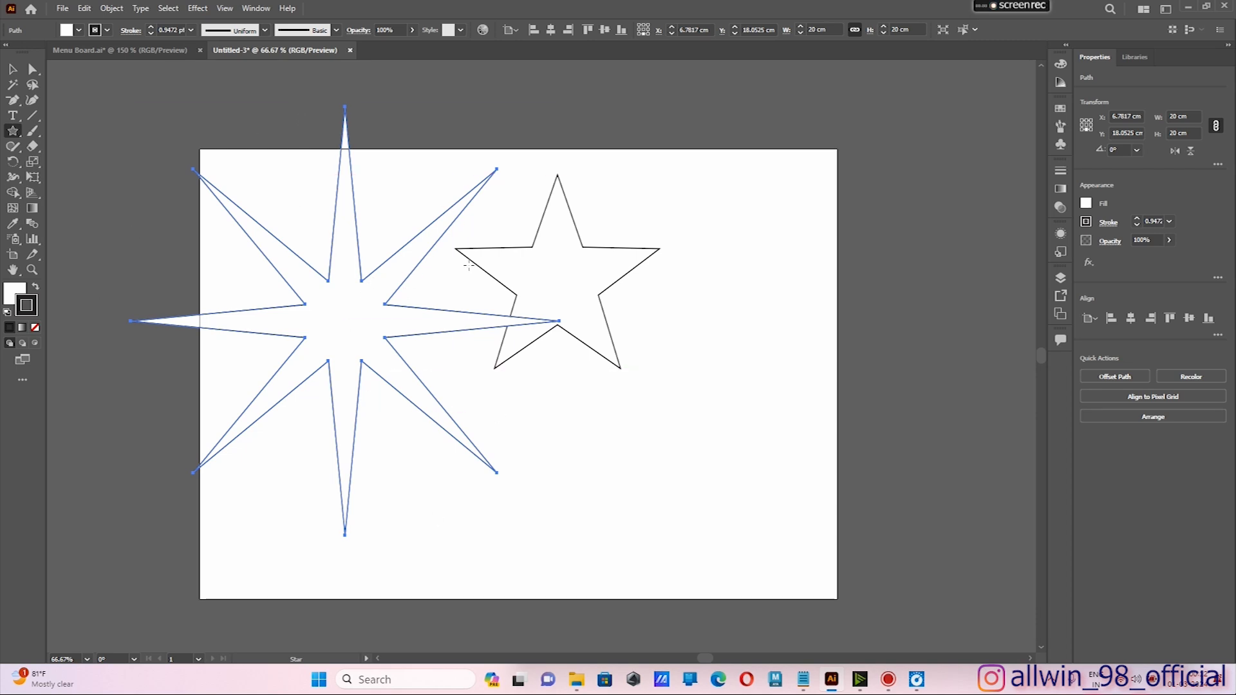
key("ctrl+z")
key("ctrl+z")
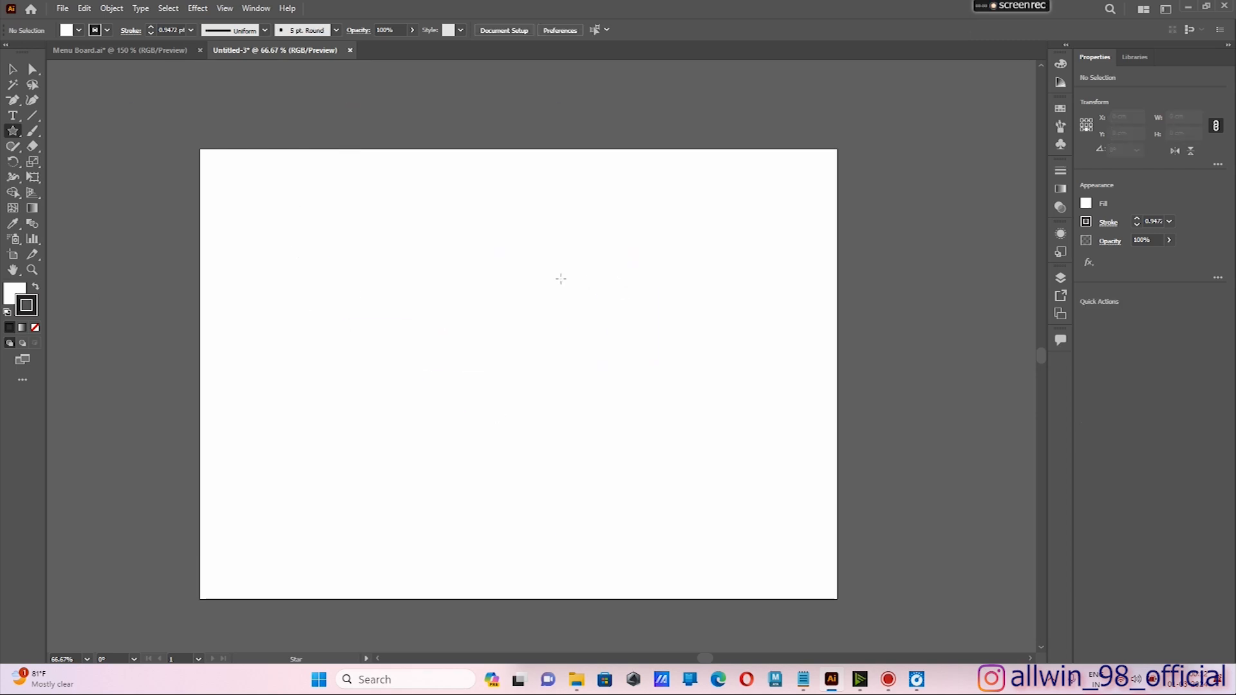
Preview a flare with its default settings in the Flare Tool options, and cancel it.
left_click(17, 137)
left_click(98, 204)
left_click(329, 295, "alt")
left_click(363, 298)
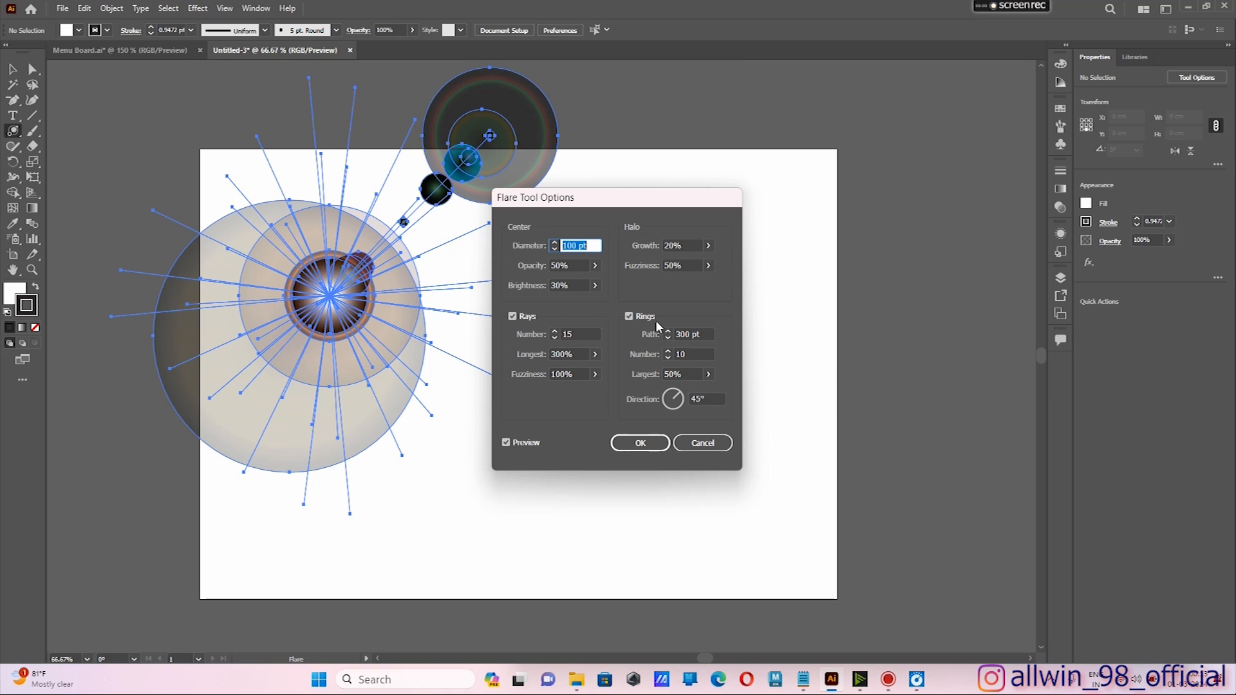
left_click(702, 443)
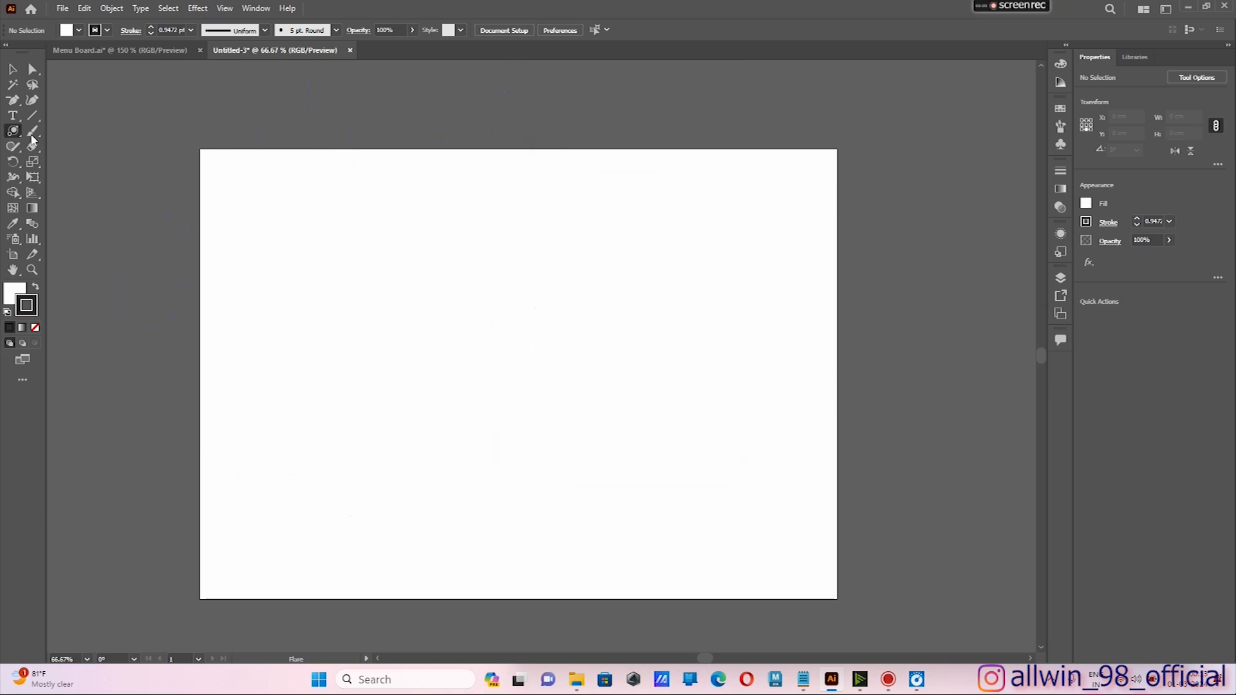
Switch back from the Flare tool to the Rectangle tool.
right_click(12, 131)
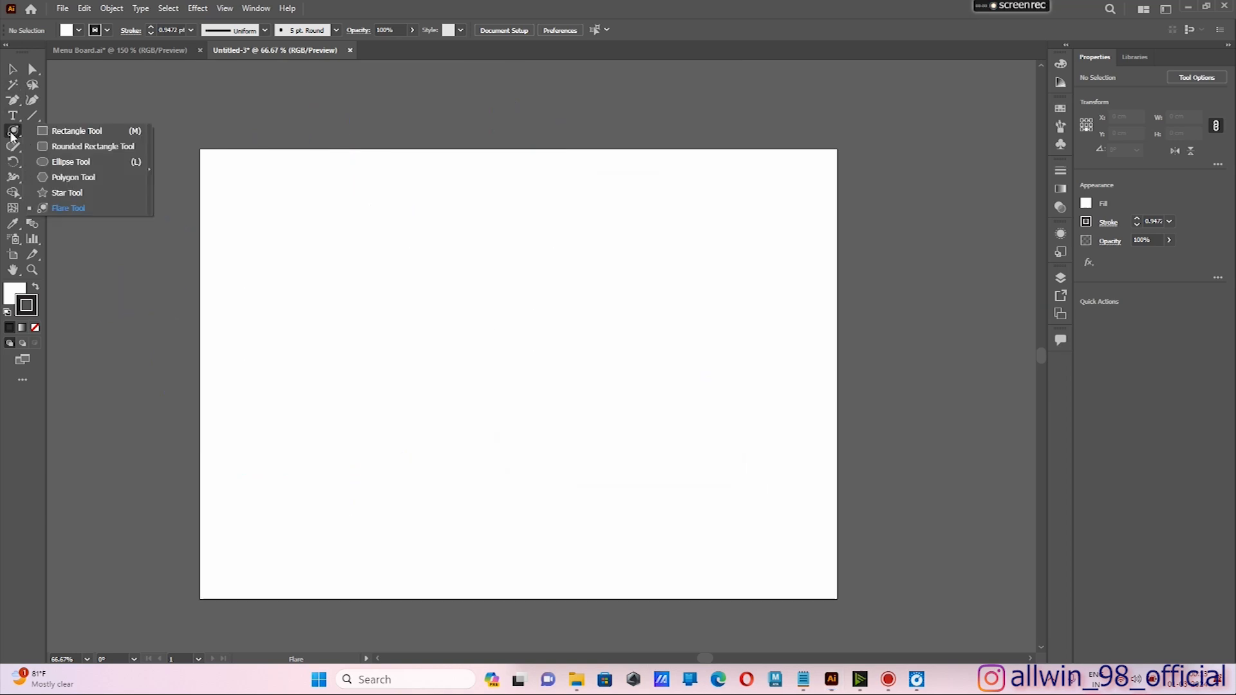
left_click(77, 132)
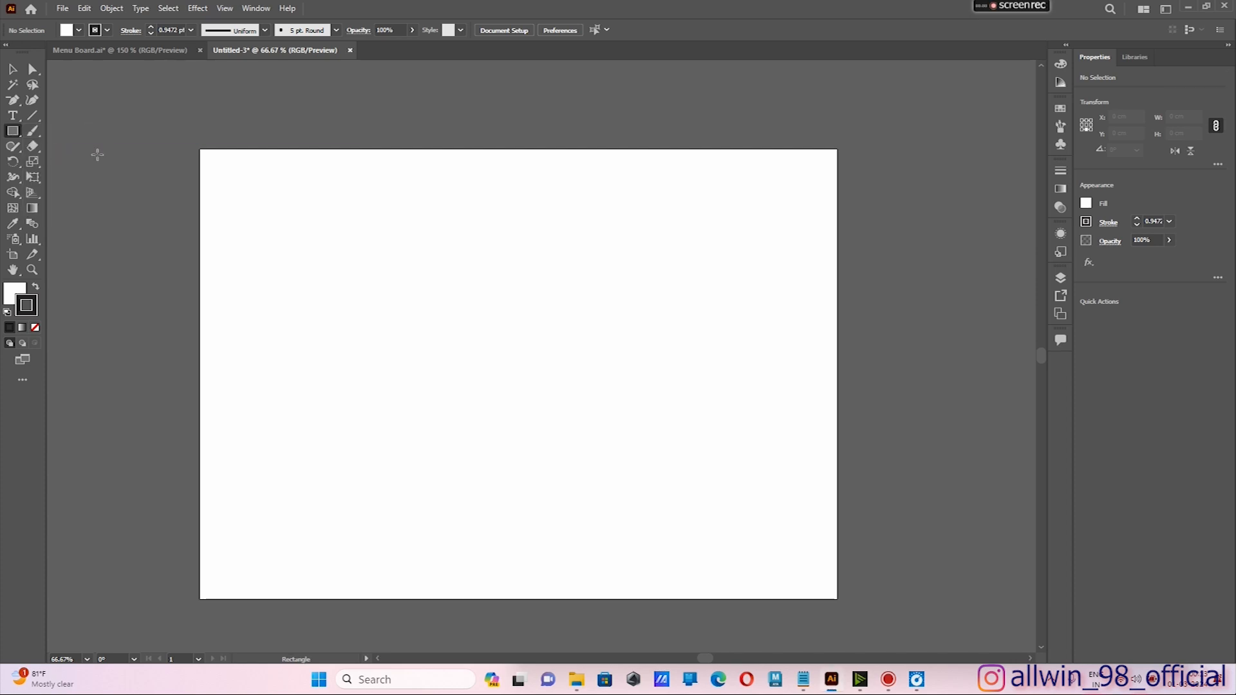